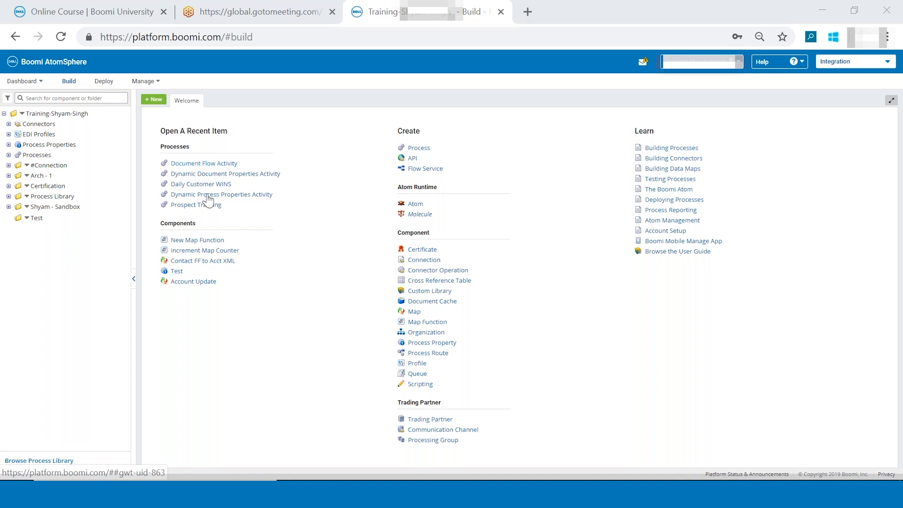
Step: Expand the Sandbox folder and its Training subfolder in the component tree
{"action": "left_click", "coordinate": [8, 207]}
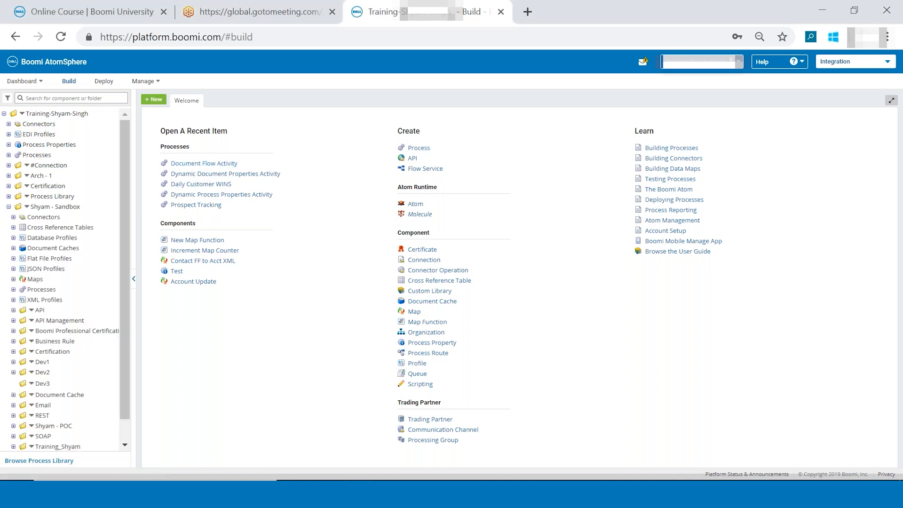
{"action": "left_click_drag", "start_coordinate": [122, 224], "coordinate": [125, 352]}
{"action": "left_click", "coordinate": [13, 423]}
{"action": "left_click_drag", "start_coordinate": [126, 359], "coordinate": [136, 439]}
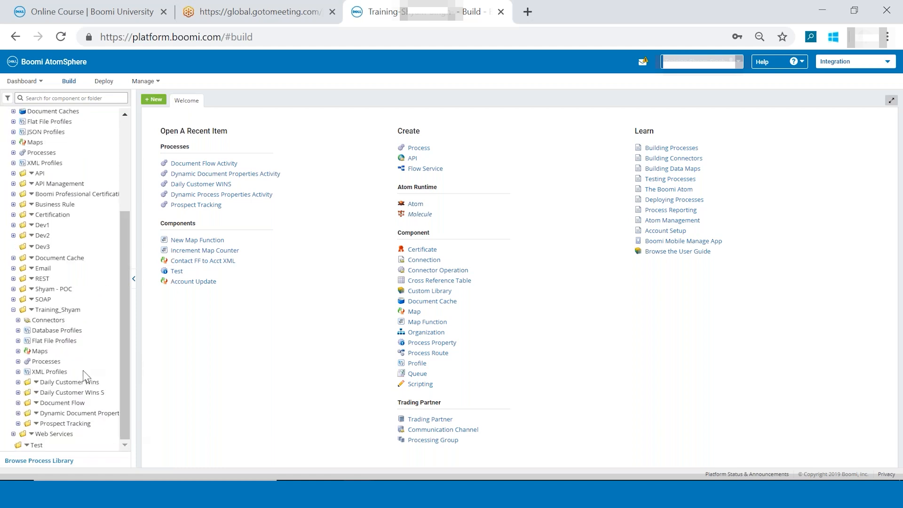
{"action": "left_click", "coordinate": [18, 381]}
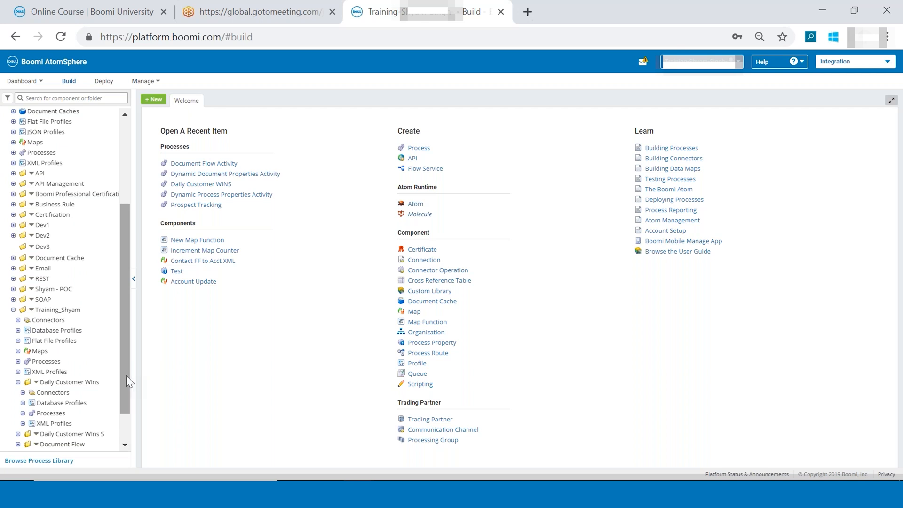
{"action": "left_click_drag", "start_coordinate": [126, 375], "coordinate": [126, 425]}
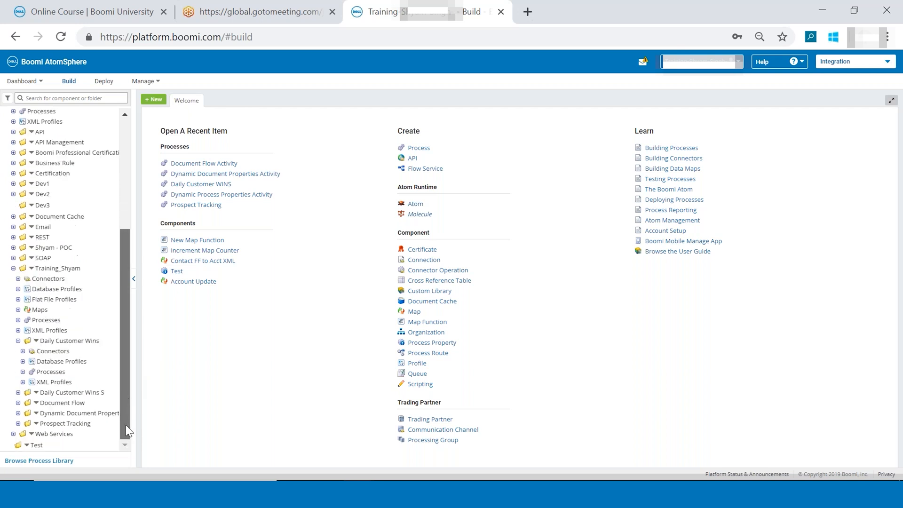
{"action": "left_click", "coordinate": [23, 371]}
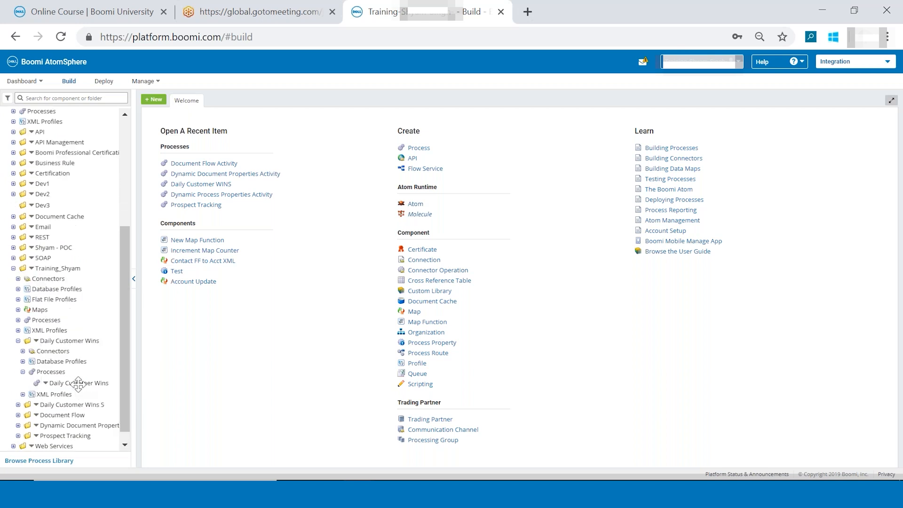
{"action": "left_click", "coordinate": [78, 382]}
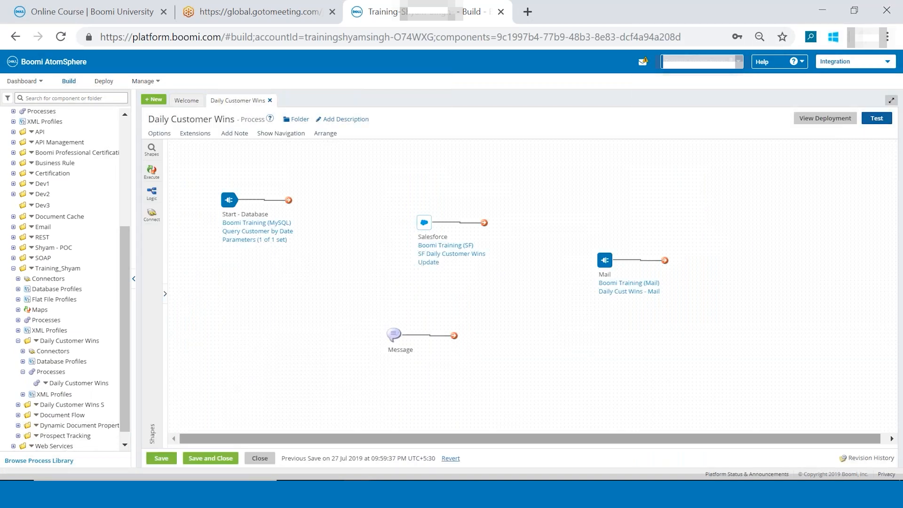
{"action": "left_click", "coordinate": [260, 457]}
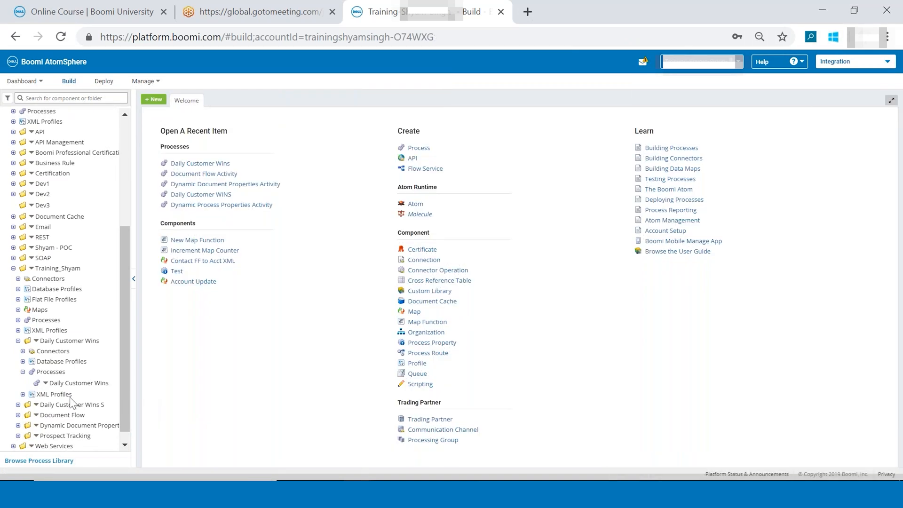
Step: Open the Daily Customer WINS process from the Processes group of the Daily Customer Wins S folder
{"action": "left_click", "coordinate": [17, 404]}
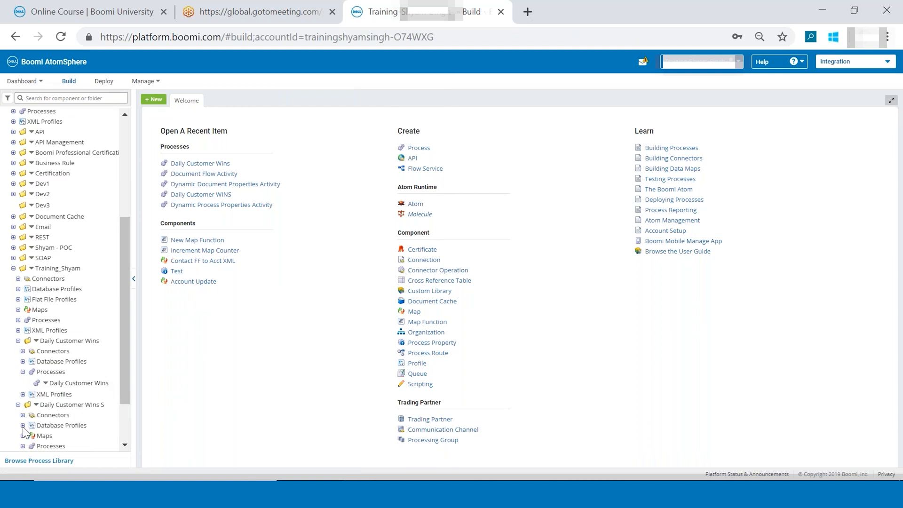
{"action": "left_click", "coordinate": [22, 446]}
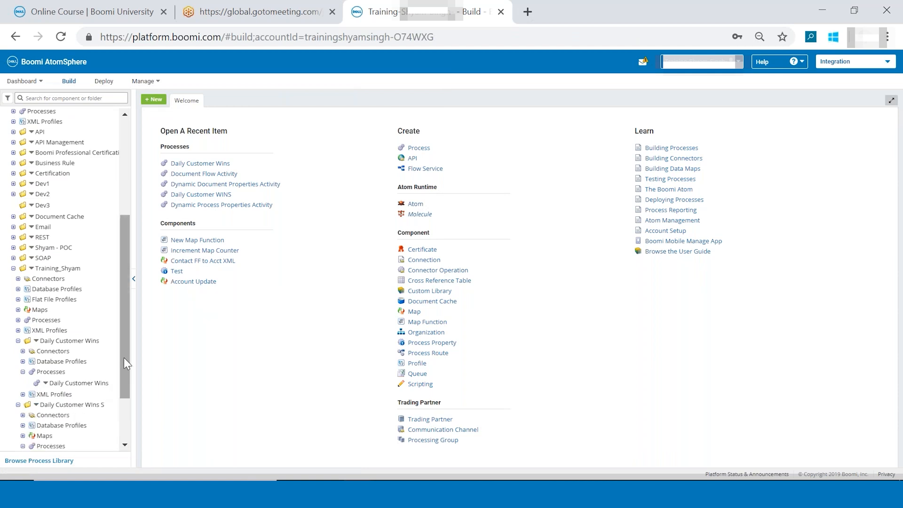
{"action": "left_click_drag", "start_coordinate": [123, 357], "coordinate": [123, 436]}
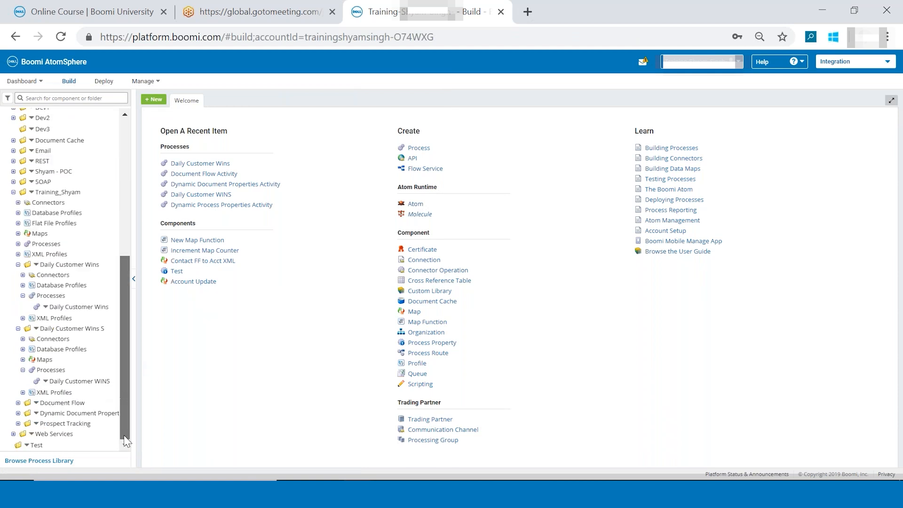
{"action": "left_click", "coordinate": [88, 379]}
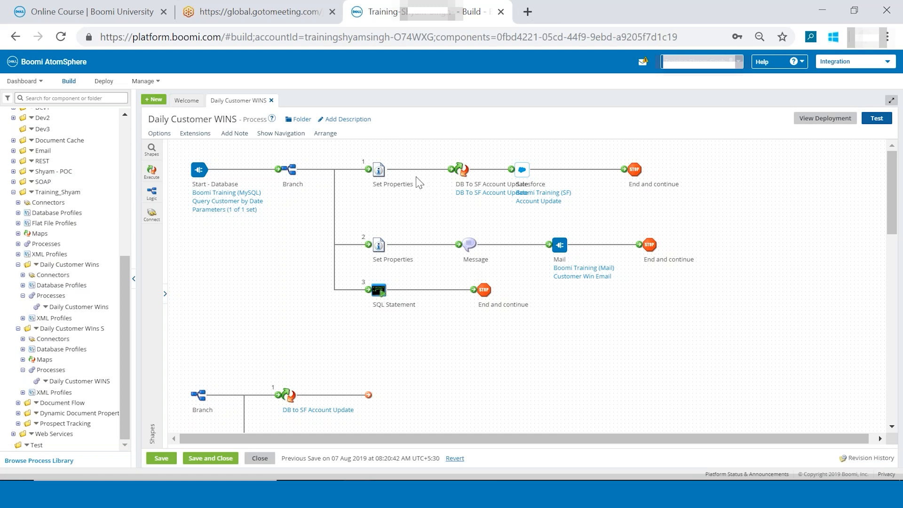
Step: Look through the Execute, Logic and Connect shapes available for the process, including the full list of connectors, and collapse the palette
{"action": "mouse_move", "coordinate": [378, 169]}
{"action": "mouse_move", "coordinate": [198, 170]}
{"action": "left_click", "coordinate": [153, 172]}
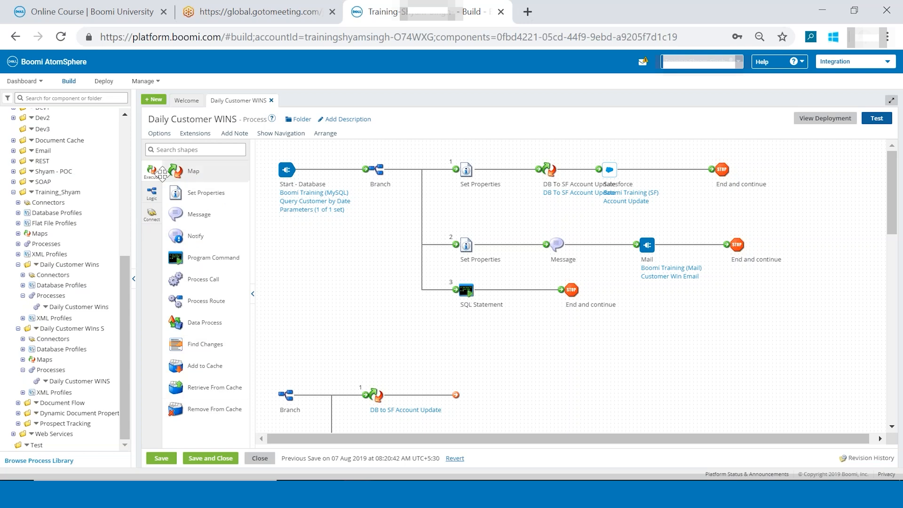
{"action": "left_click", "coordinate": [151, 193]}
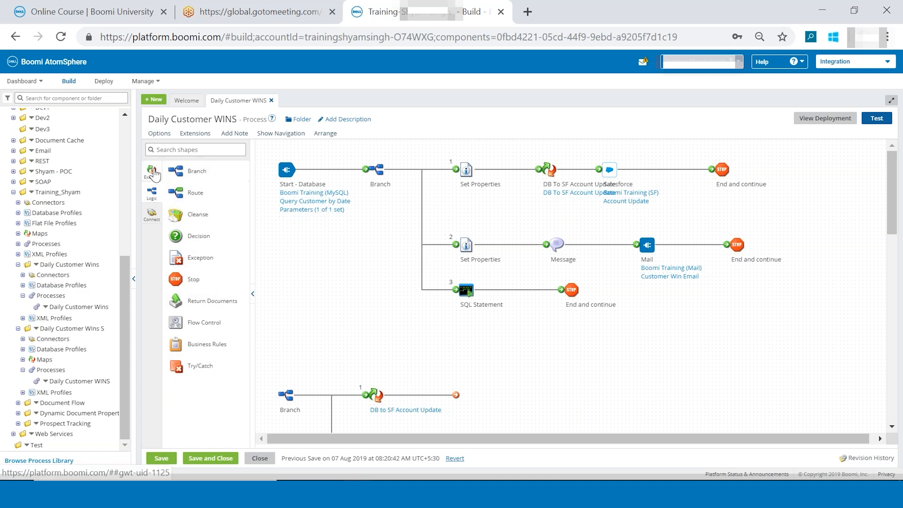
{"action": "left_click", "coordinate": [152, 171]}
{"action": "left_click", "coordinate": [153, 198]}
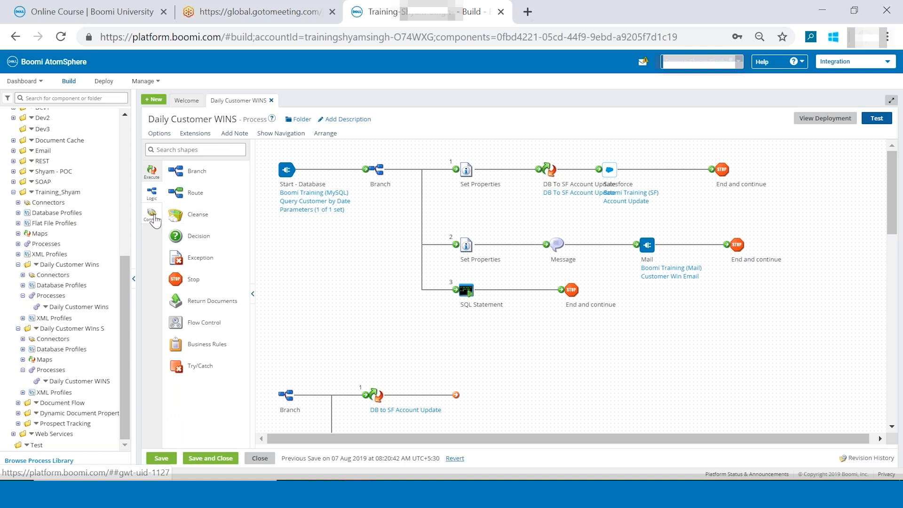
{"action": "left_click", "coordinate": [153, 217]}
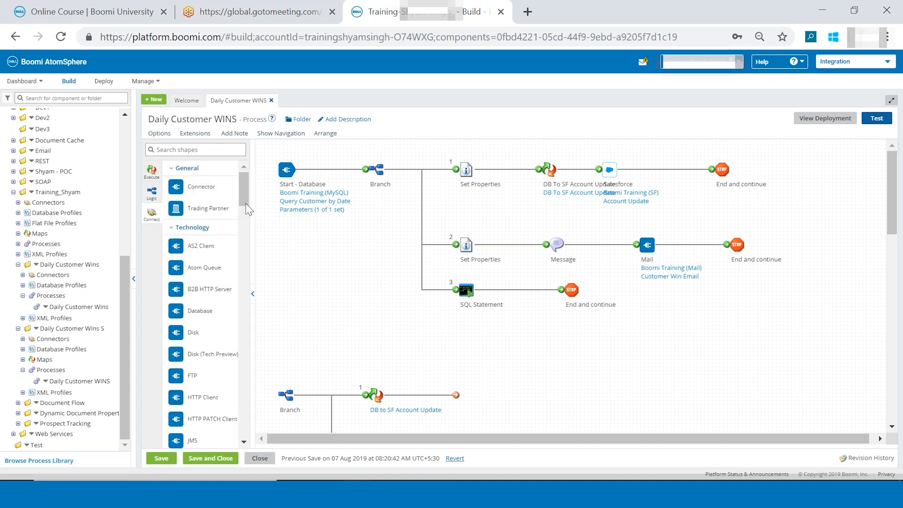
{"action": "scroll", "coordinate": [247, 283], "scroll_direction": "down", "scroll_amount": 5}
{"action": "scroll", "coordinate": [248, 288], "scroll_direction": "down", "scroll_amount": 10}
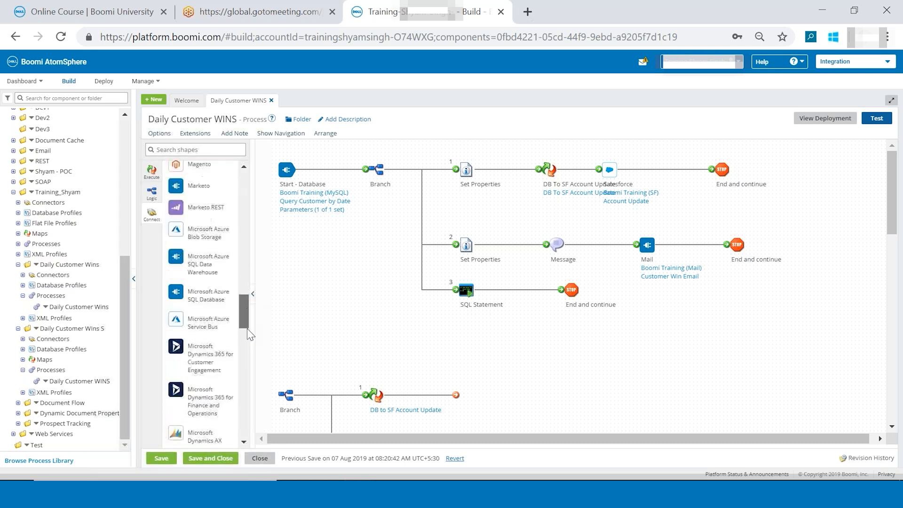
{"action": "scroll", "coordinate": [247, 404], "scroll_direction": "up", "scroll_amount": 10}
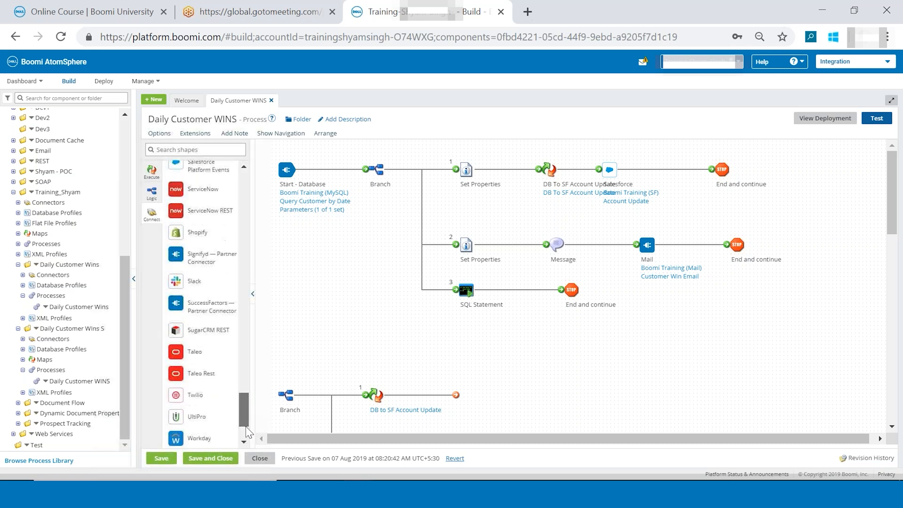
{"action": "scroll", "coordinate": [247, 237], "scroll_direction": "up", "scroll_amount": 5}
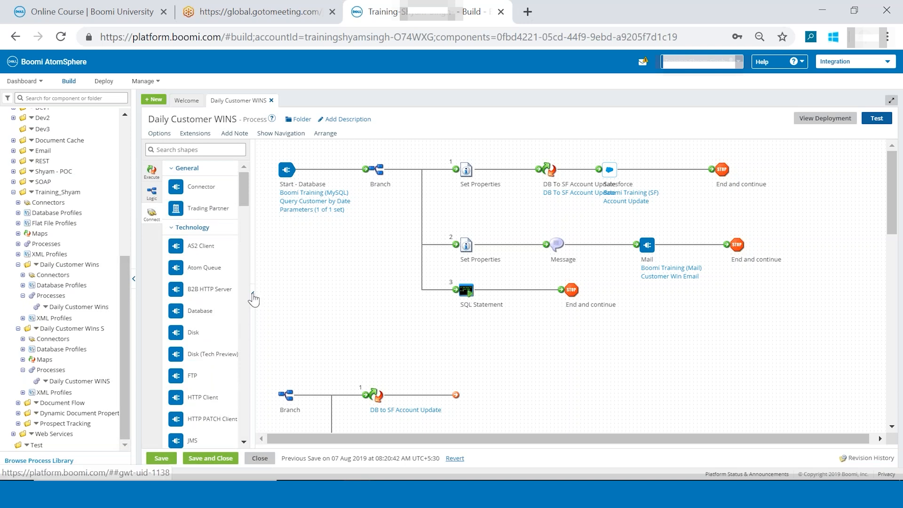
{"action": "left_click", "coordinate": [252, 297]}
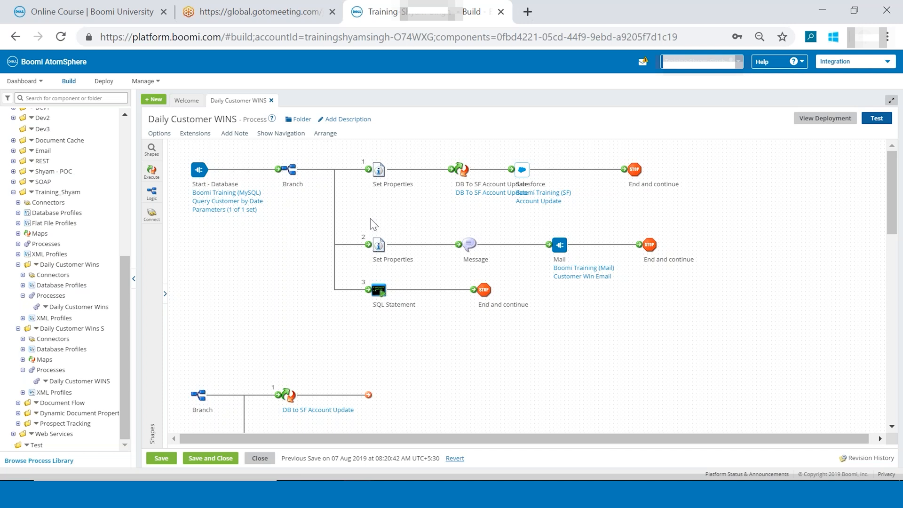
Step: Open the configuration of the process's Start shape and bring up its Boomi Training (MySQL) connection
{"action": "mouse_move", "coordinate": [201, 170]}
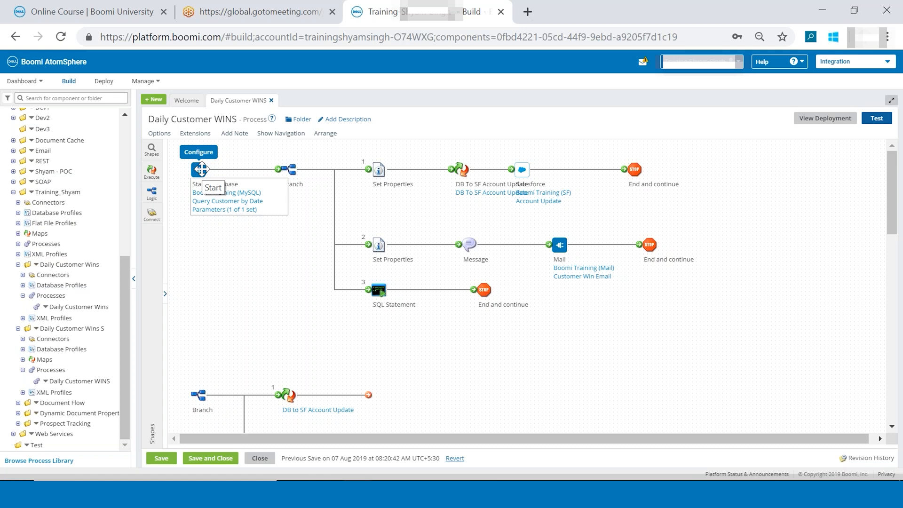
{"action": "left_click", "coordinate": [201, 169]}
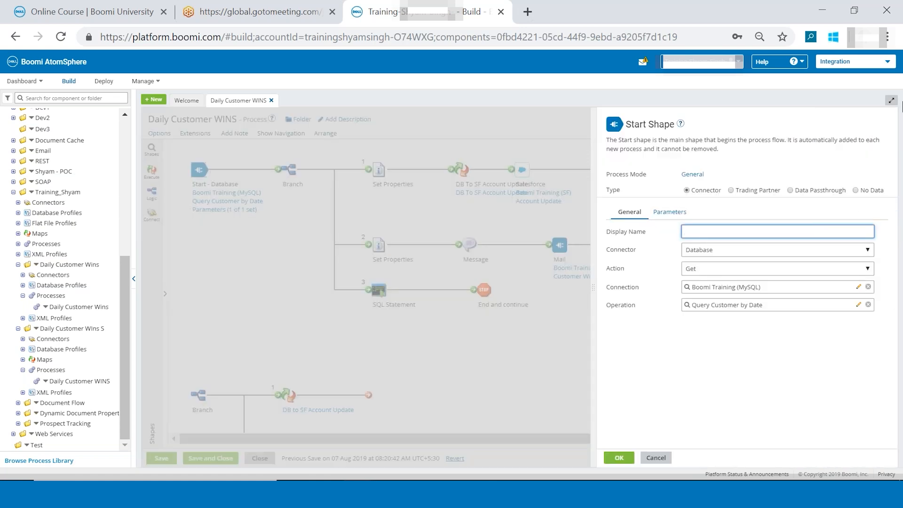
{"action": "left_click", "coordinate": [886, 153]}
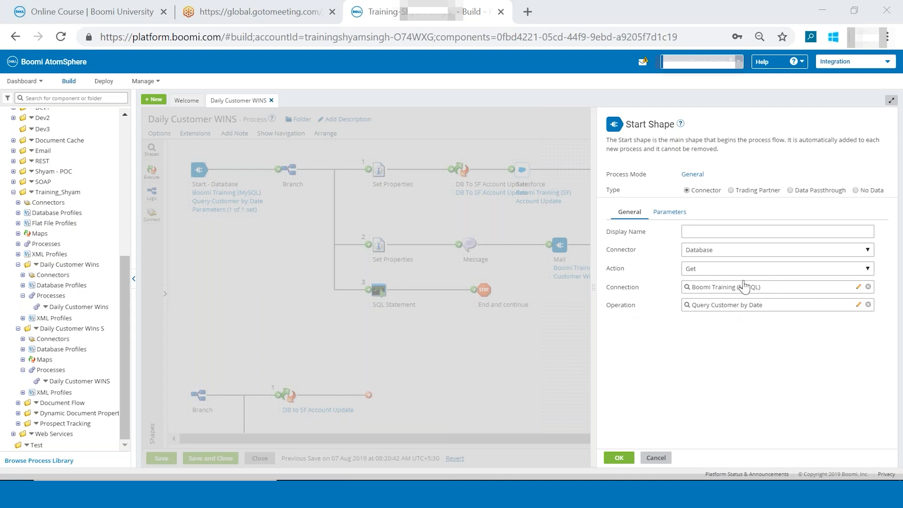
{"action": "left_click", "coordinate": [858, 288]}
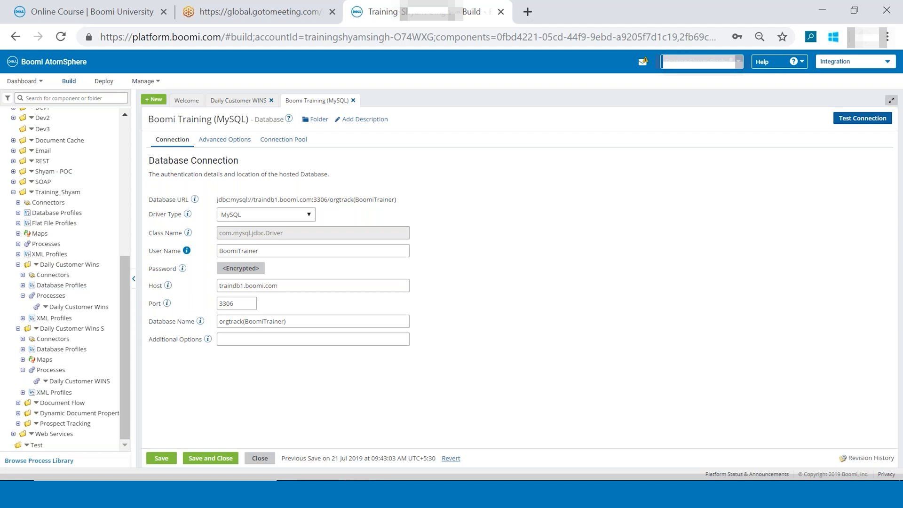
Step: Examine the user name, host and Database URL of the MySQL connection
{"action": "left_click", "coordinate": [252, 250]}
{"action": "double_click", "coordinate": [264, 250]}
{"action": "left_click_drag", "start_coordinate": [234, 247], "coordinate": [227, 249]}
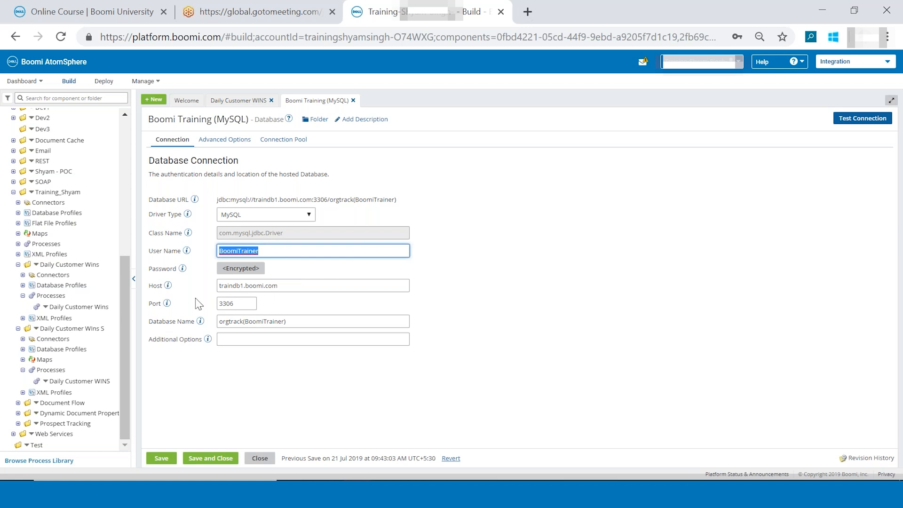
{"action": "left_click", "coordinate": [283, 289]}
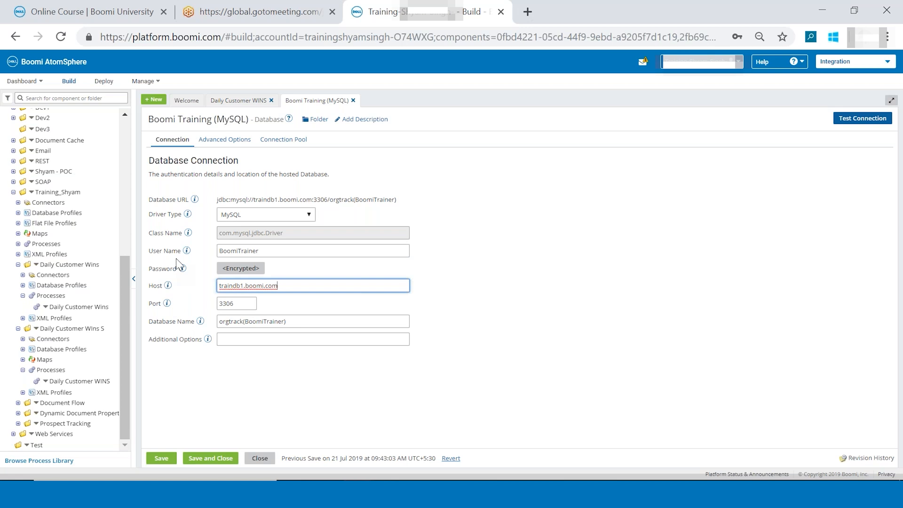
{"action": "left_click_drag", "start_coordinate": [180, 251], "coordinate": [142, 249]}
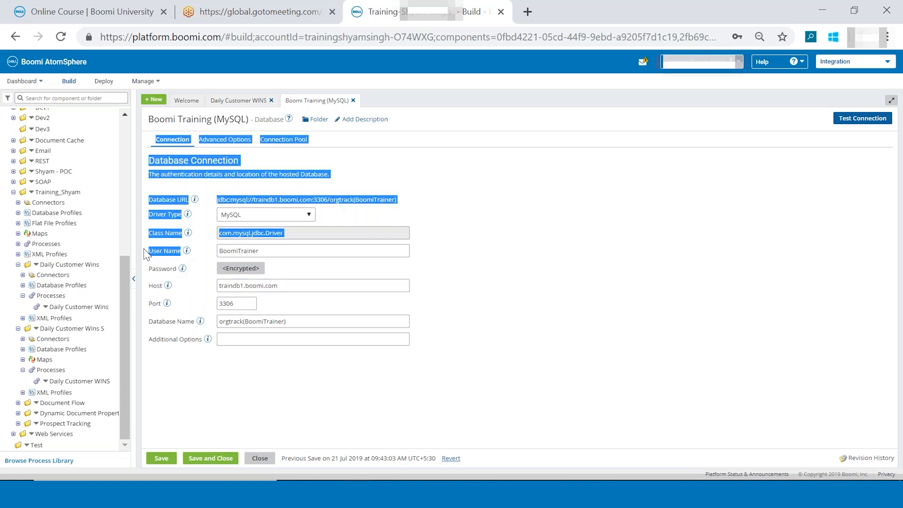
{"action": "left_click", "coordinate": [533, 249]}
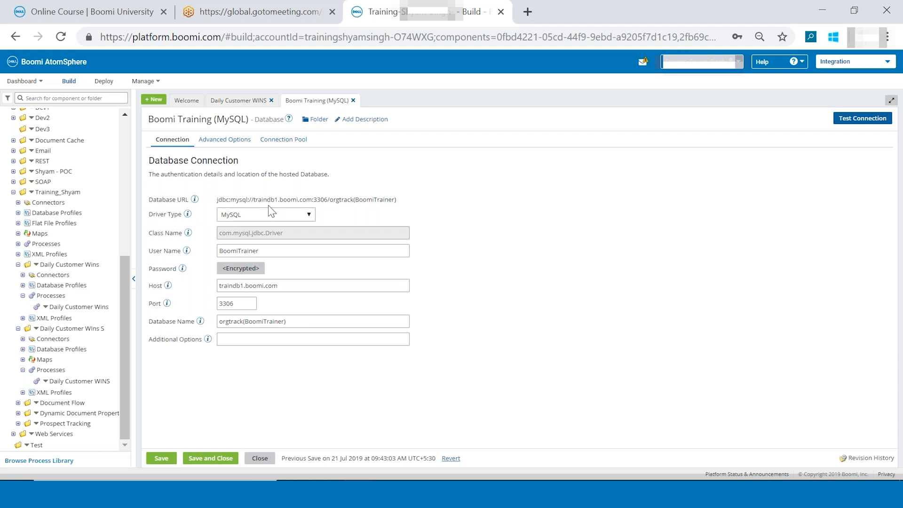
{"action": "left_click_drag", "start_coordinate": [247, 200], "coordinate": [406, 202]}
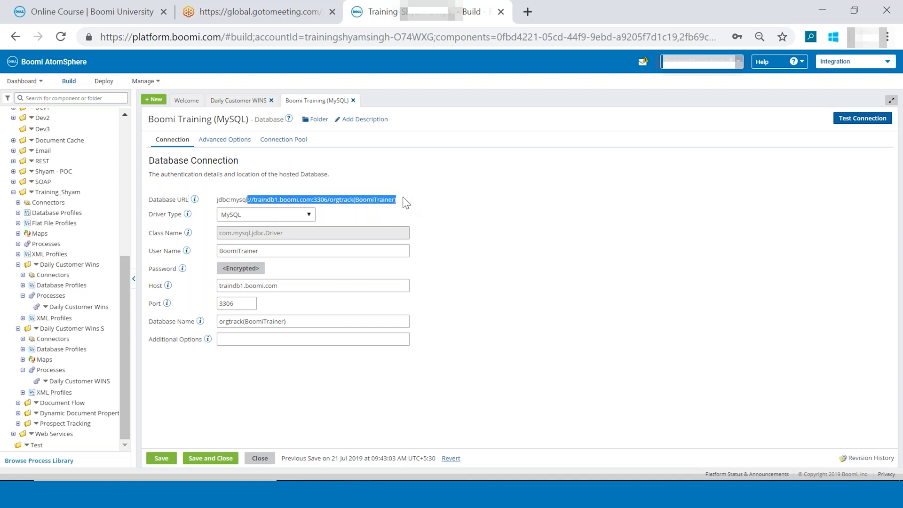
{"action": "left_click", "coordinate": [422, 222]}
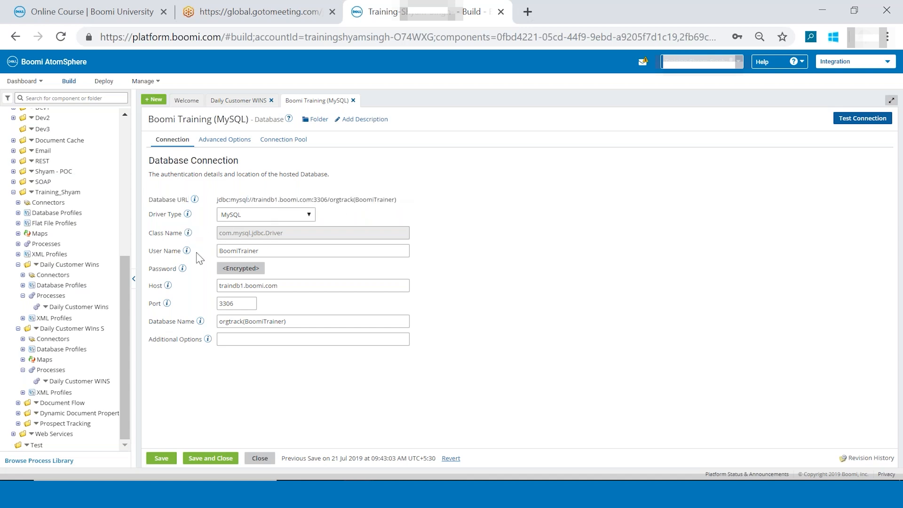
Step: Compare the user name, host and port with the matching parts of the Database URL, and close the connection
{"action": "left_click_drag", "start_coordinate": [264, 251], "coordinate": [217, 252]}
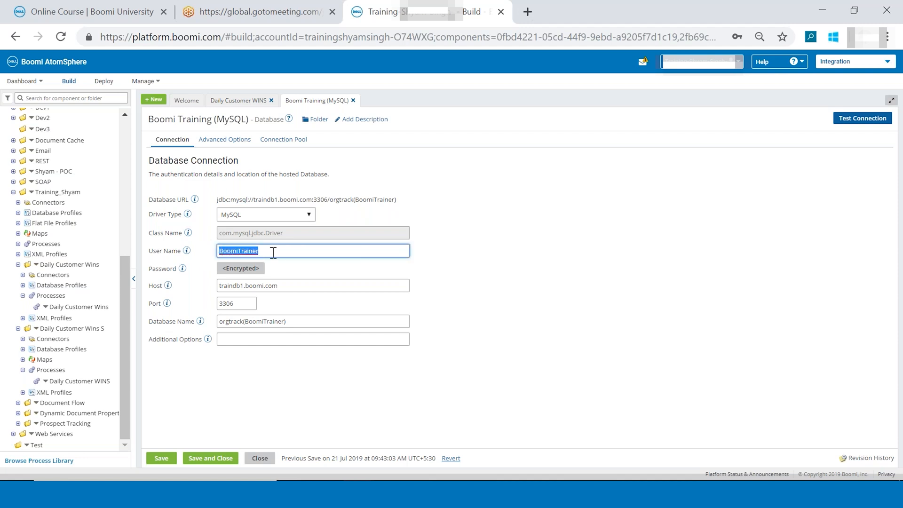
{"action": "left_click_drag", "start_coordinate": [395, 200], "coordinate": [358, 199]}
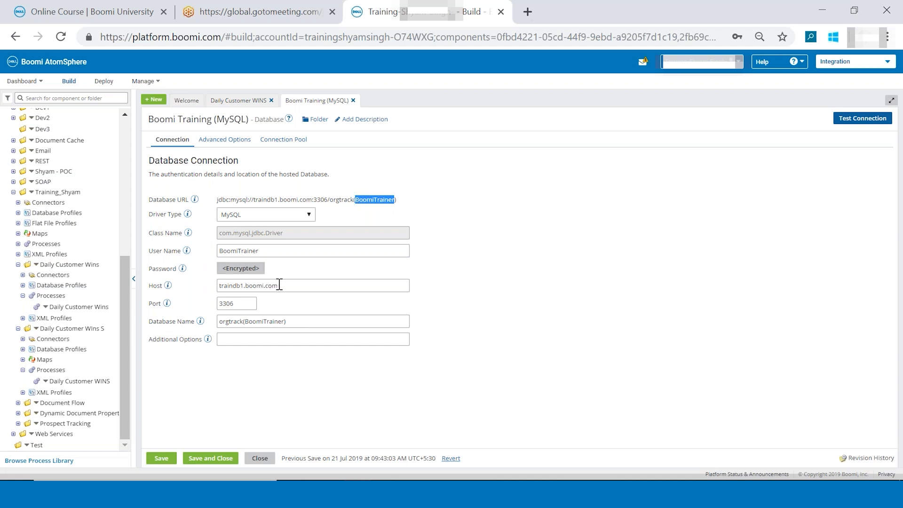
{"action": "left_click_drag", "start_coordinate": [278, 286], "coordinate": [219, 285]}
{"action": "left_click_drag", "start_coordinate": [311, 199], "coordinate": [253, 199]}
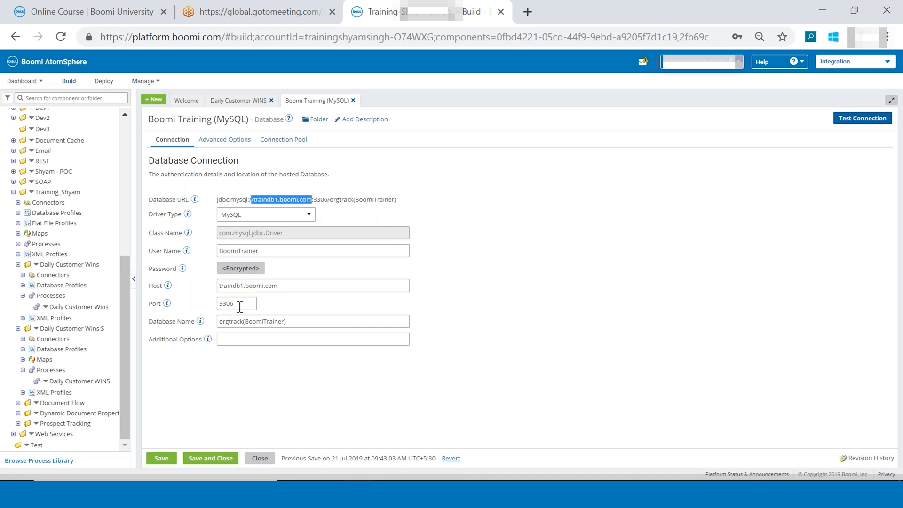
{"action": "left_click_drag", "start_coordinate": [328, 200], "coordinate": [315, 198]}
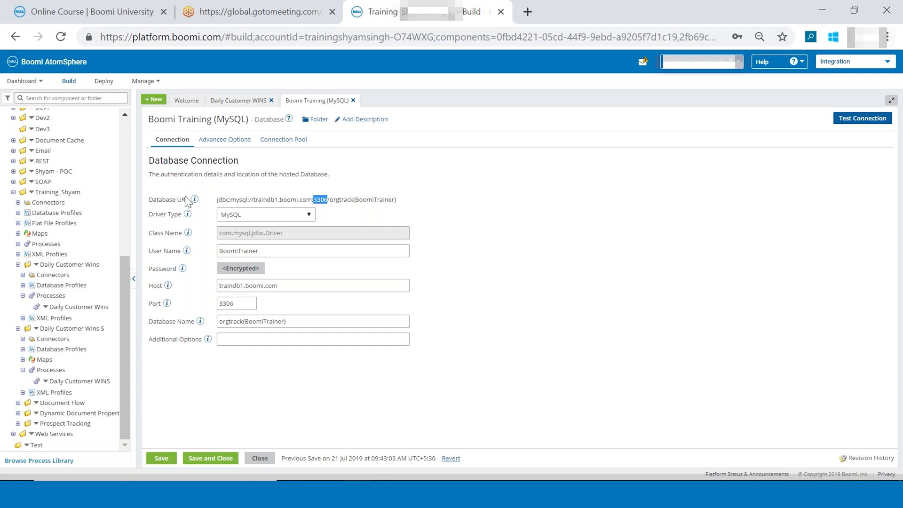
{"action": "left_click", "coordinate": [397, 196]}
{"action": "left_click_drag", "start_coordinate": [398, 203], "coordinate": [214, 207]}
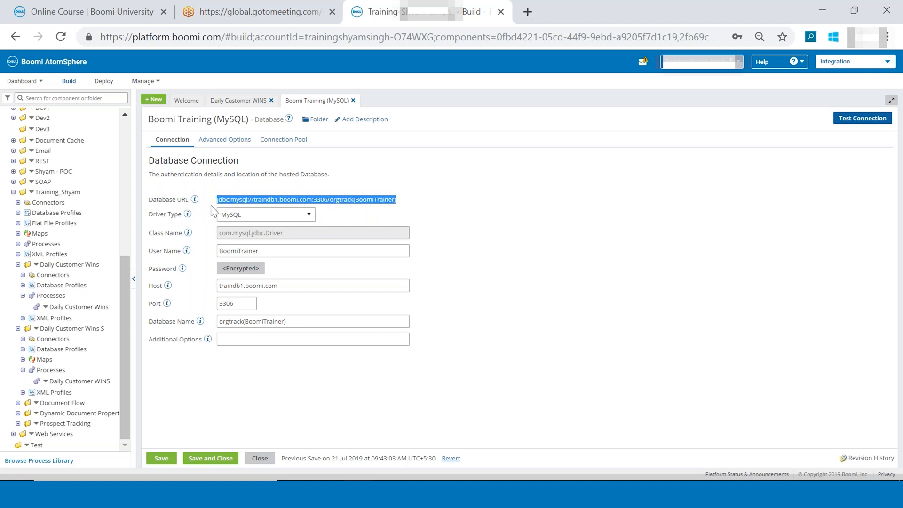
{"action": "left_click", "coordinate": [267, 453]}
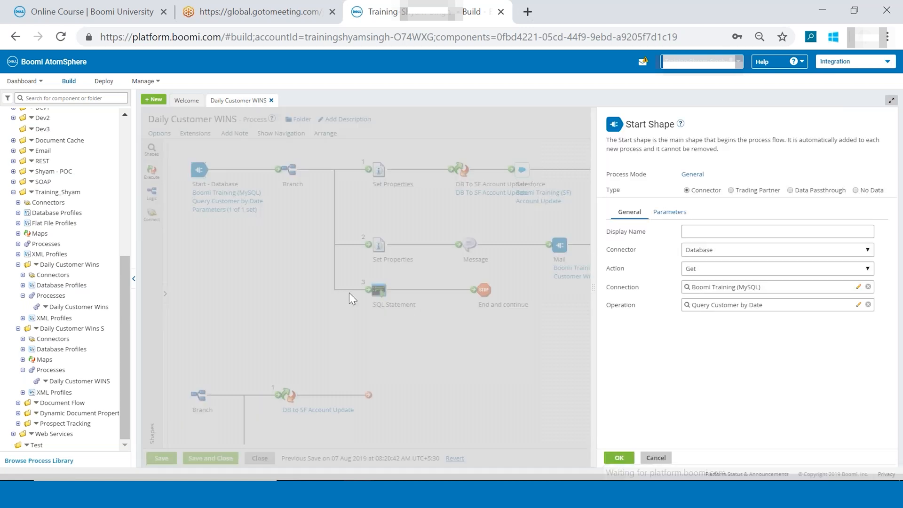
Step: Open the Start shape's Query Customer by Date operation, examine the fields and parameters of its Query Customer by Modified Date profile, and close the profile
{"action": "left_click", "coordinate": [858, 305]}
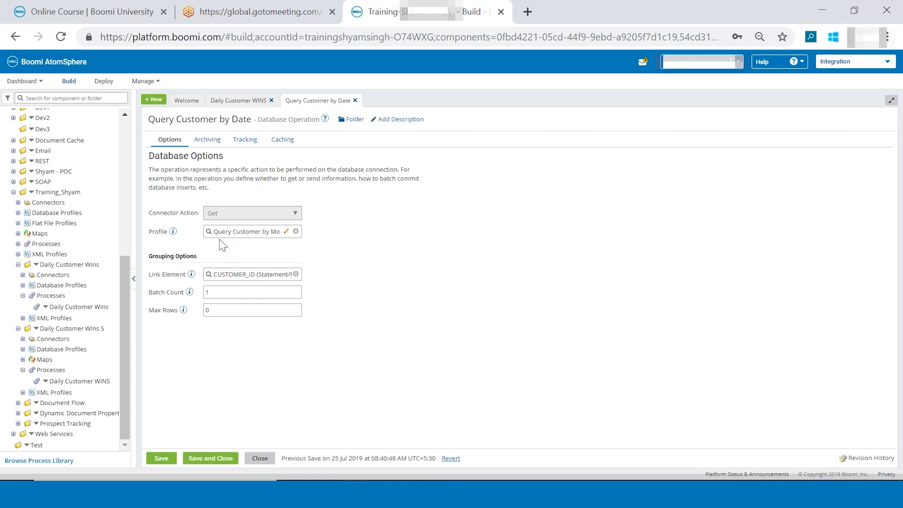
{"action": "left_click", "coordinate": [286, 231]}
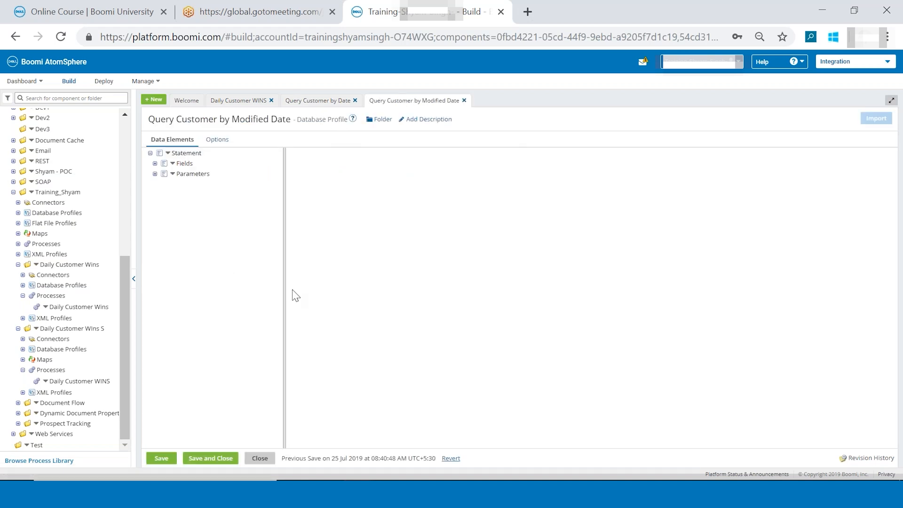
{"action": "left_click", "coordinate": [155, 163]}
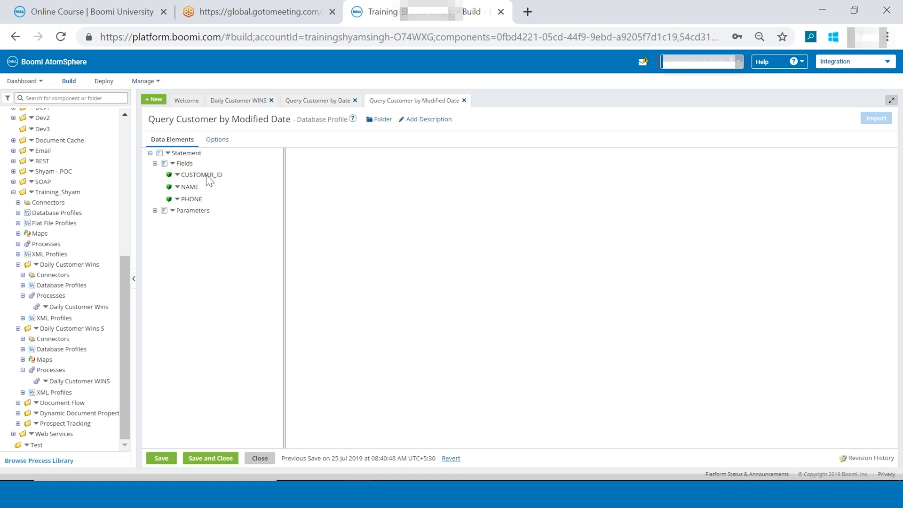
{"action": "left_click", "coordinate": [155, 211]}
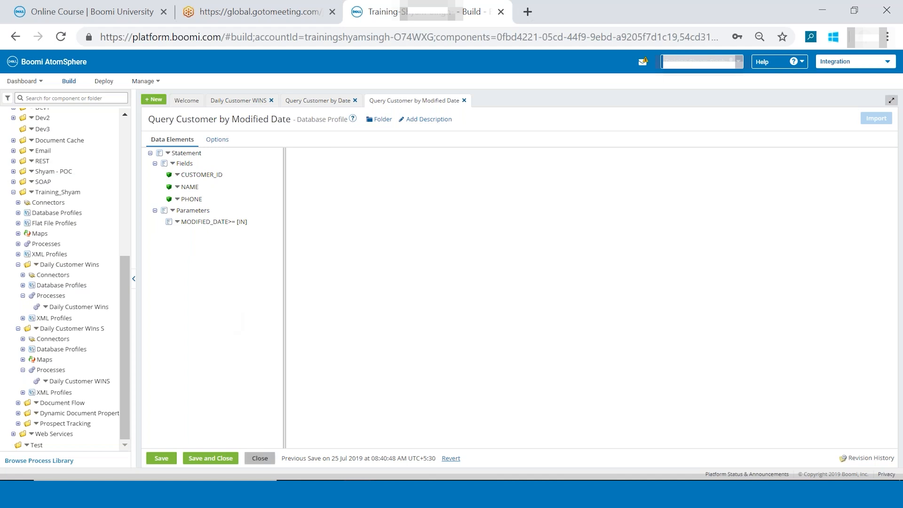
{"action": "left_click", "coordinate": [260, 458]}
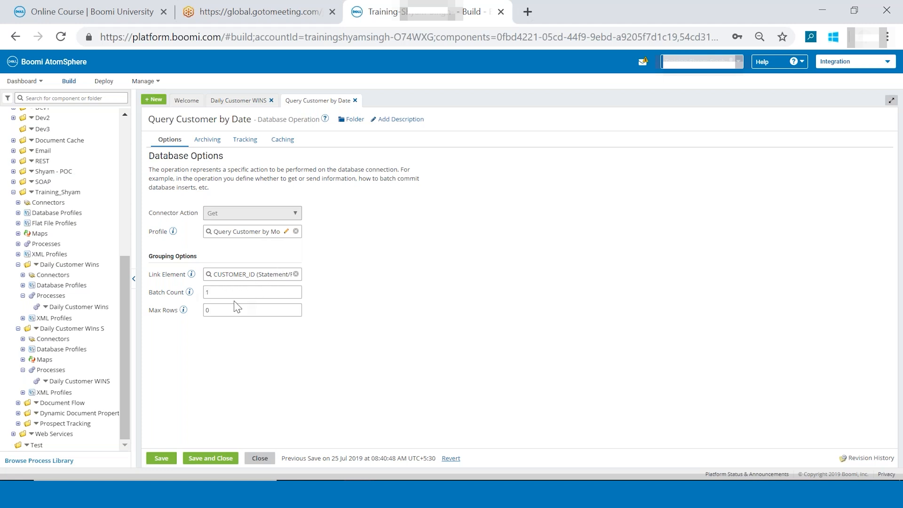
Step: Check the operation's Batch Count, close the operation and the Start shape configuration without changes, and save the process
{"action": "left_click_drag", "start_coordinate": [214, 292], "coordinate": [187, 292]}
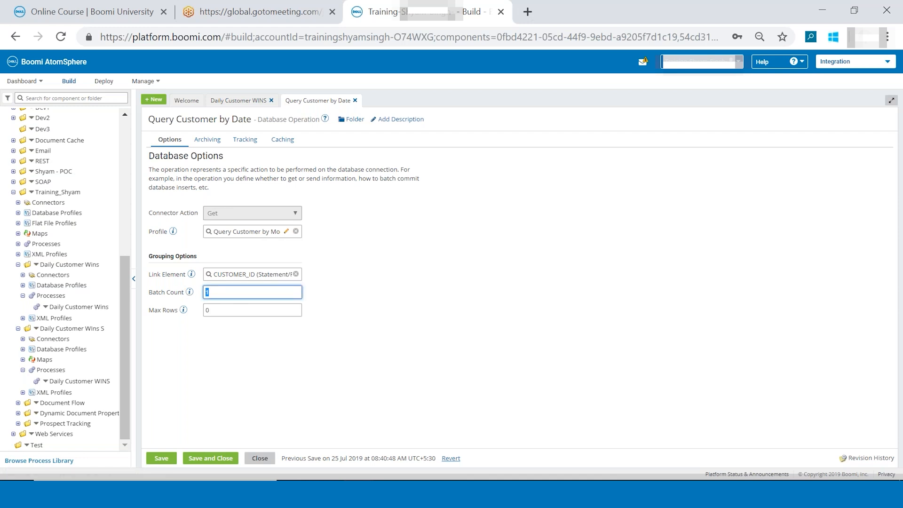
{"action": "left_click", "coordinate": [259, 458]}
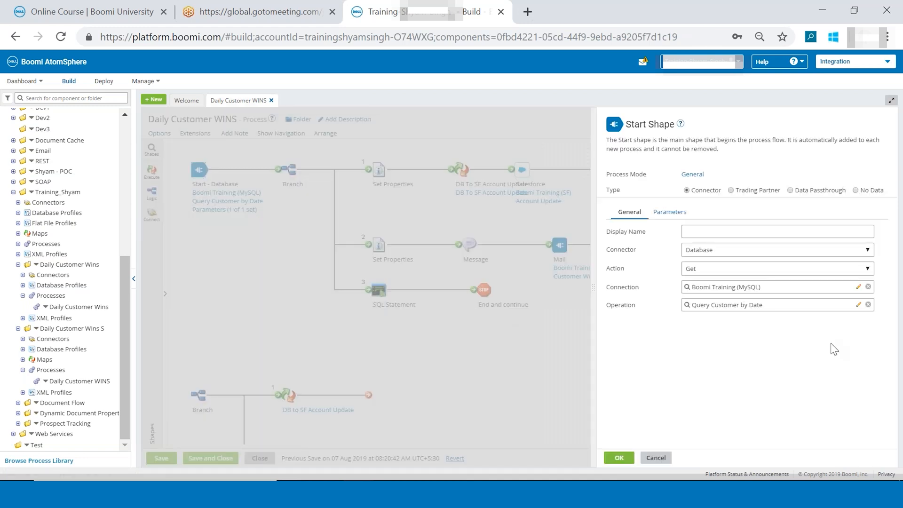
{"action": "left_click", "coordinate": [655, 458]}
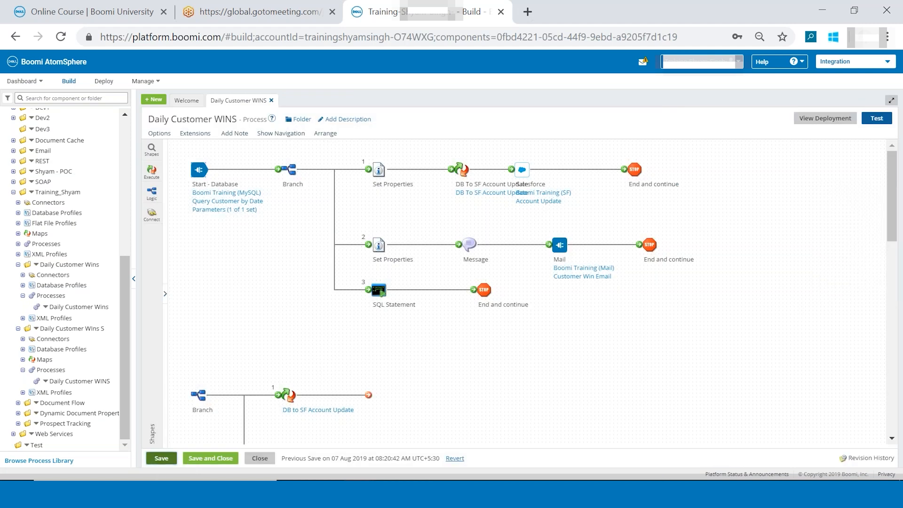
{"action": "left_click", "coordinate": [161, 458]}
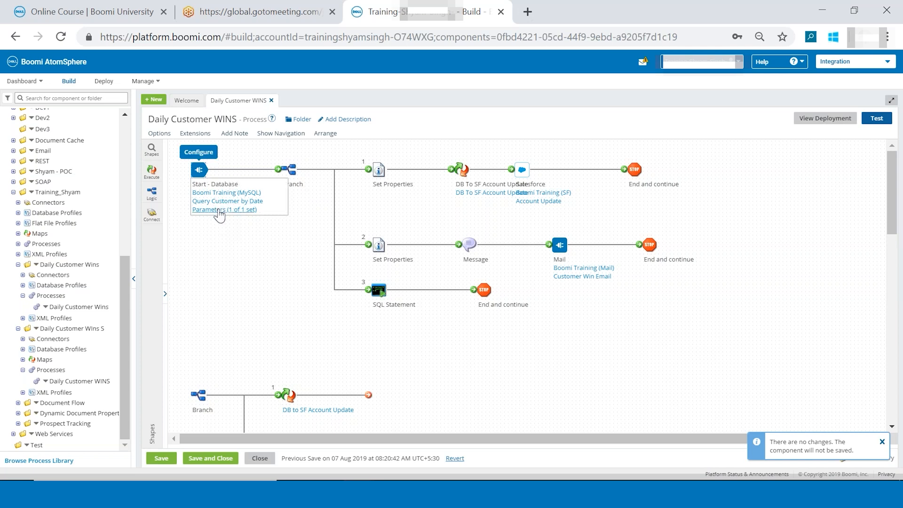
Step: Review the Start shape's MODIFIED_DATE>= parameter, including its type, date mask and relative date settings, and close it without changes
{"action": "left_click", "coordinate": [219, 209]}
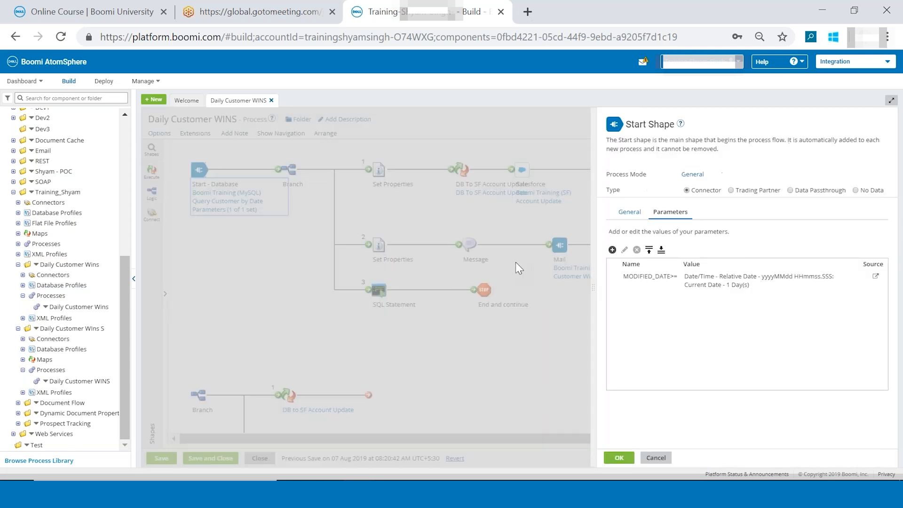
{"action": "left_click", "coordinate": [668, 286]}
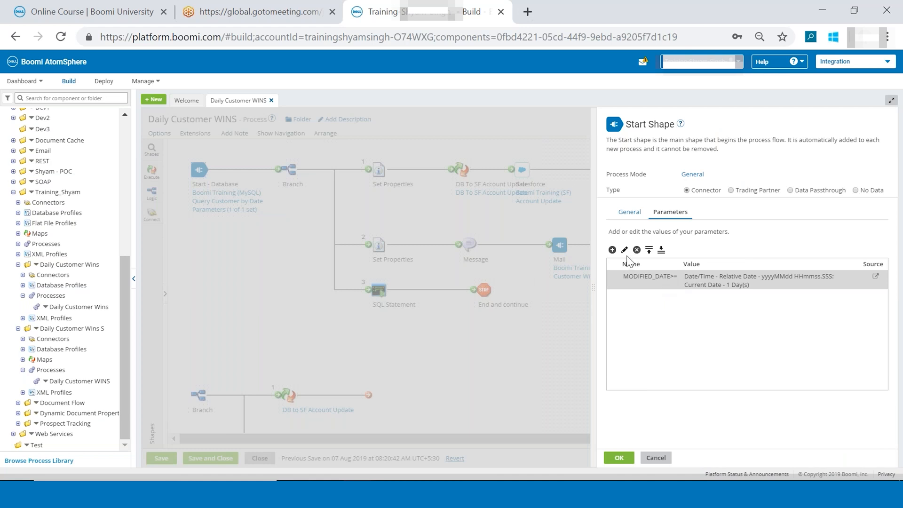
{"action": "left_click", "coordinate": [624, 250]}
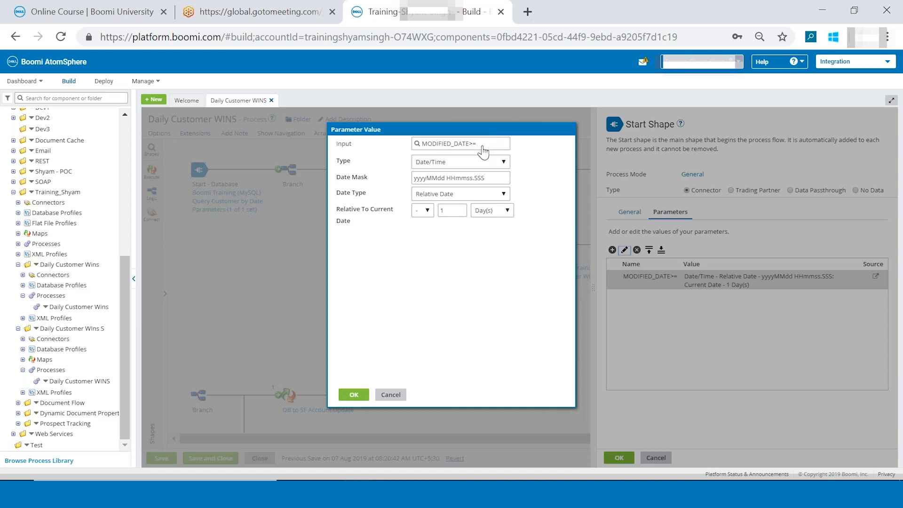
{"action": "left_click_drag", "start_coordinate": [483, 152], "coordinate": [407, 159]}
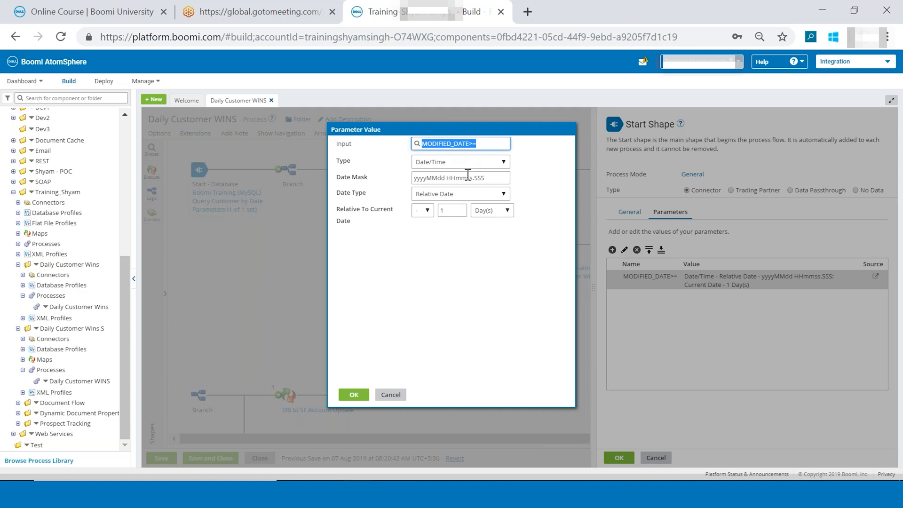
{"action": "left_click", "coordinate": [485, 178]}
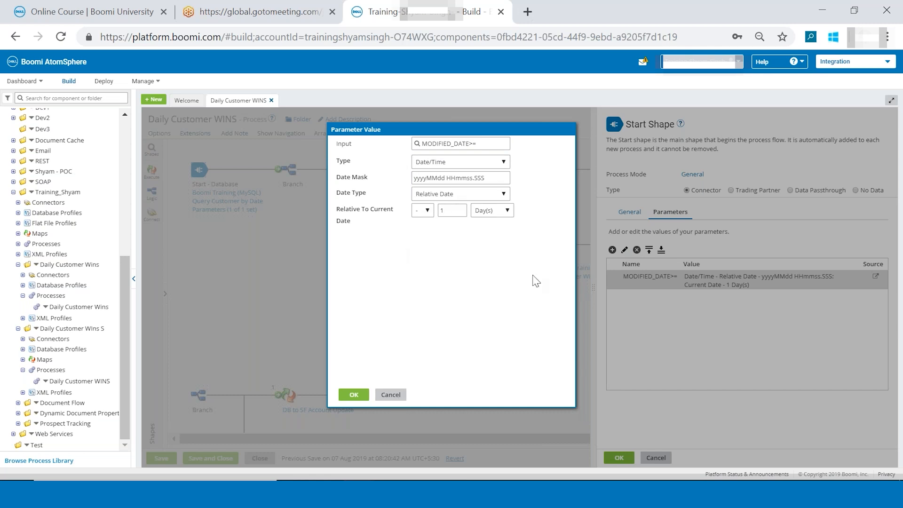
{"action": "left_click", "coordinate": [397, 395]}
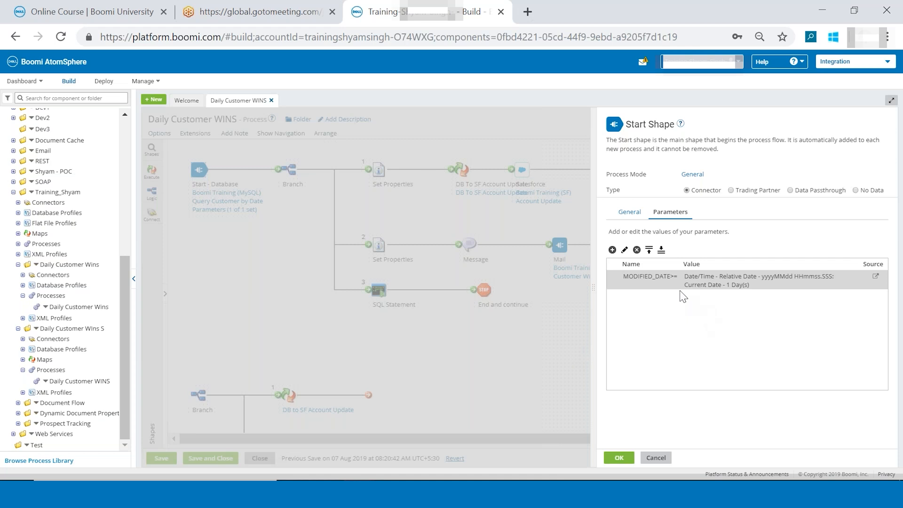
{"action": "left_click", "coordinate": [625, 249]}
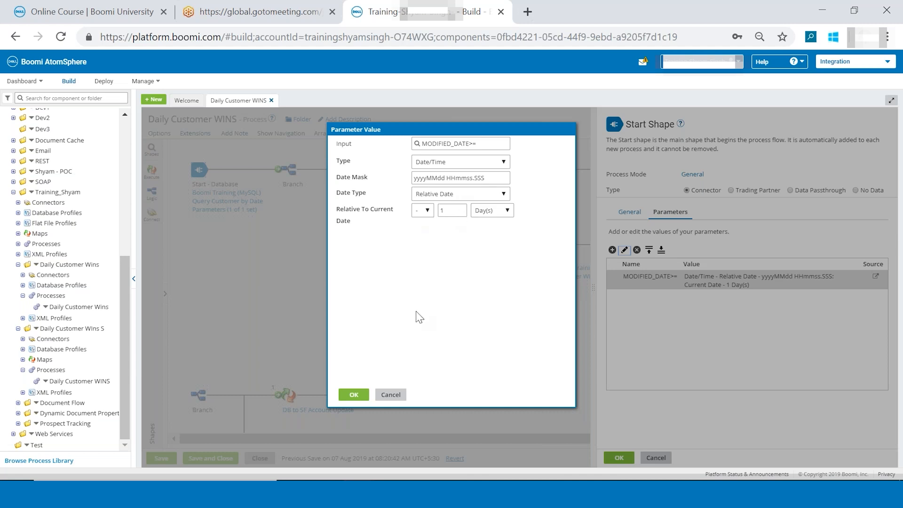
{"action": "left_click", "coordinate": [390, 395]}
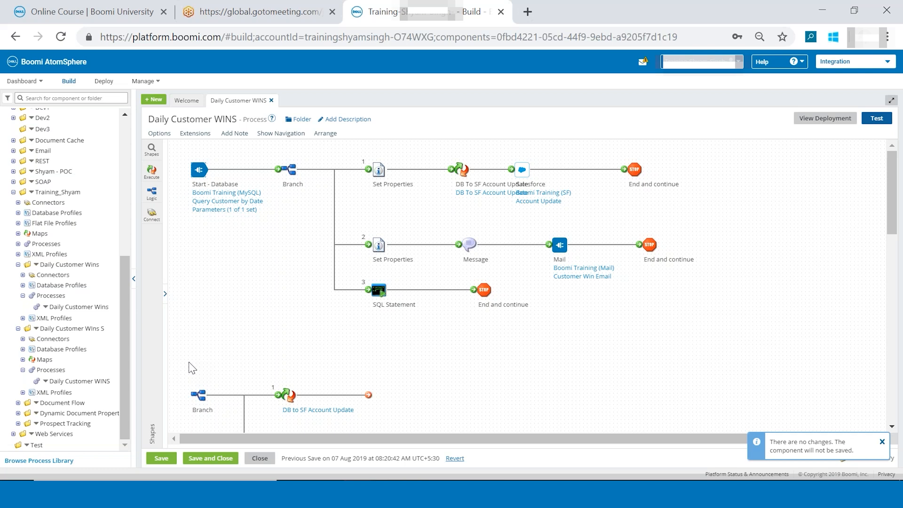
Step: Disconnect the Start shape from the Branch shape and save the process
{"action": "mouse_move", "coordinate": [250, 203]}
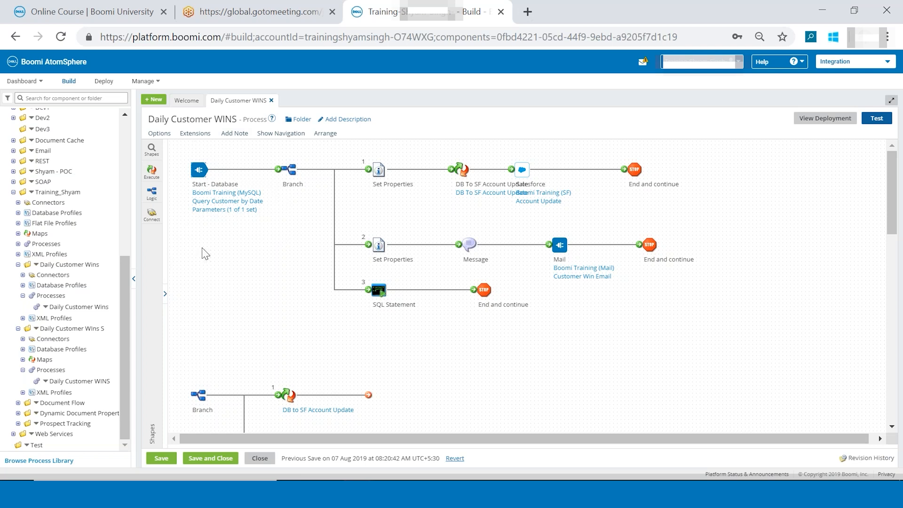
{"action": "mouse_move", "coordinate": [214, 173]}
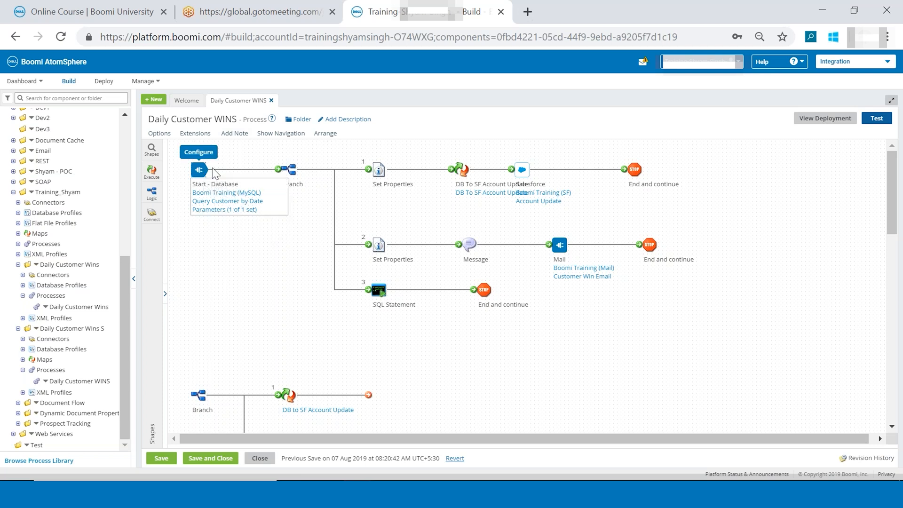
{"action": "mouse_move", "coordinate": [290, 170]}
{"action": "left_click_drag", "start_coordinate": [278, 170], "coordinate": [271, 174]}
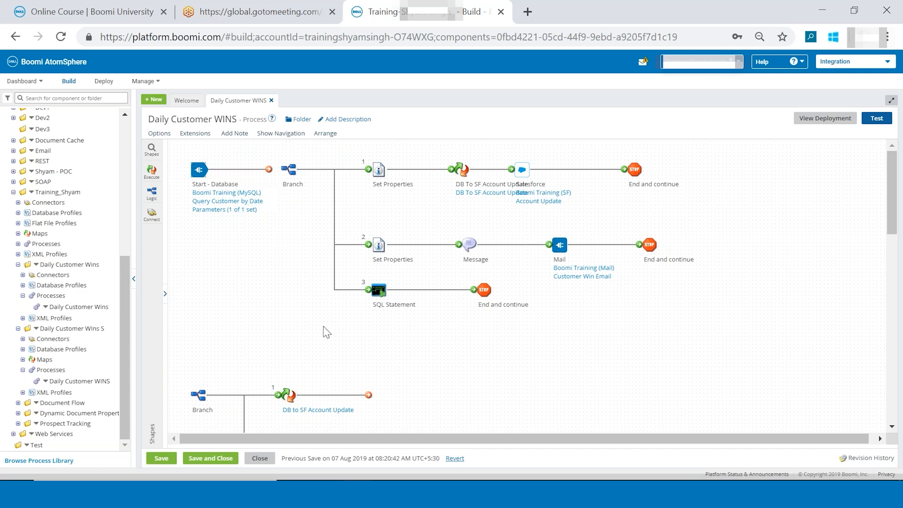
{"action": "left_click_drag", "start_coordinate": [268, 169], "coordinate": [284, 172]}
{"action": "mouse_move", "coordinate": [284, 172]}
{"action": "left_click_drag", "start_coordinate": [277, 169], "coordinate": [267, 172]}
{"action": "left_click", "coordinate": [161, 458]}
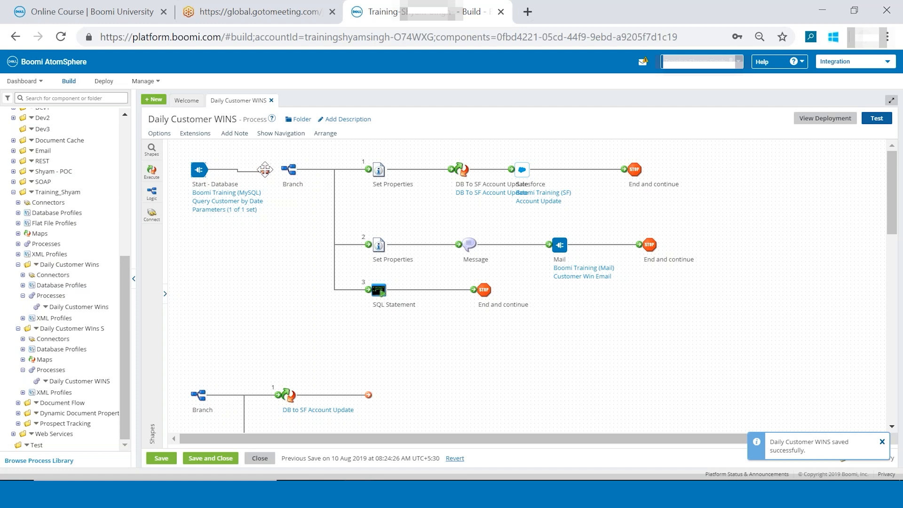
Step: Move the disconnected Start shape below the level of the Branch shape and run a saved test of the process on Test Atom Cloud
{"action": "left_click_drag", "start_coordinate": [265, 173], "coordinate": [205, 205]}
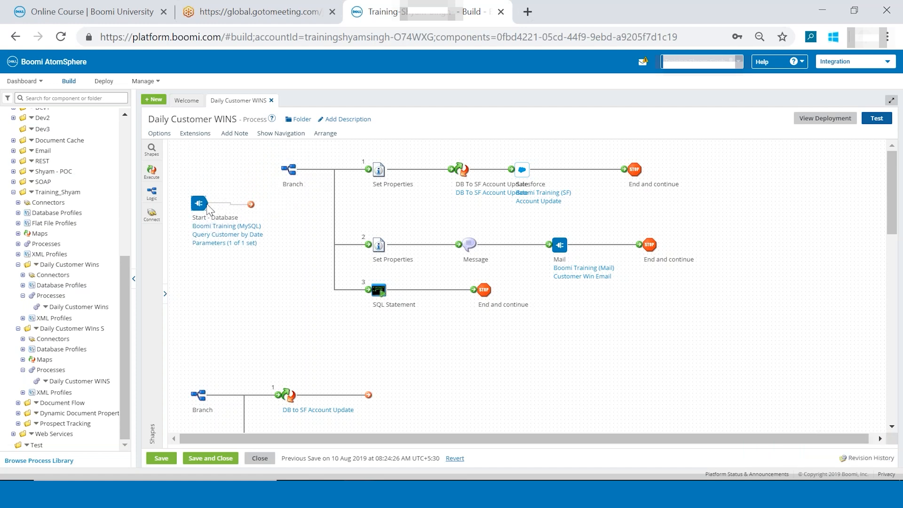
{"action": "left_click", "coordinate": [873, 119]}
{"action": "left_click", "coordinate": [499, 289]}
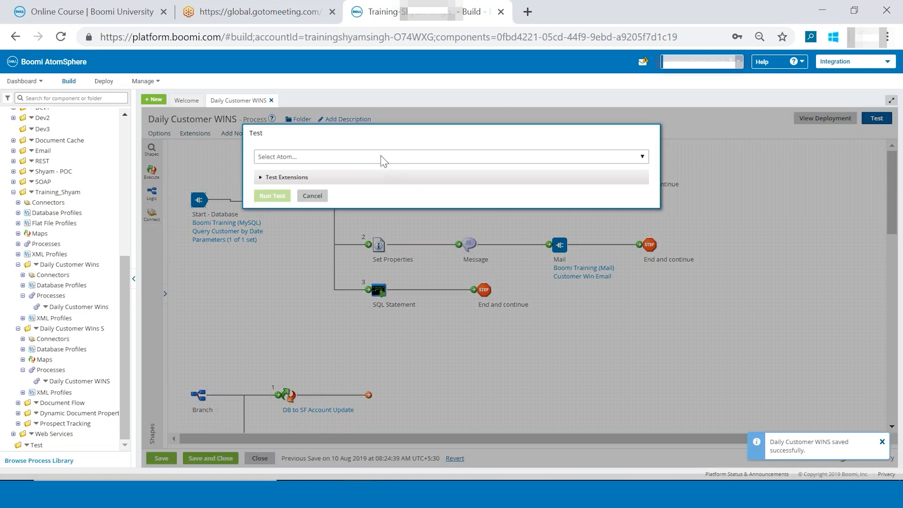
{"action": "left_click", "coordinate": [383, 156]}
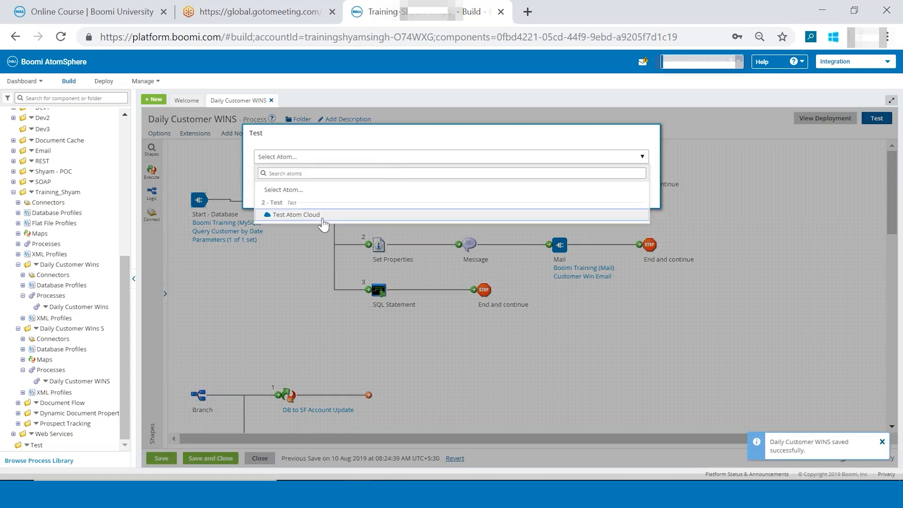
{"action": "left_click", "coordinate": [296, 215]}
{"action": "left_click", "coordinate": [284, 199]}
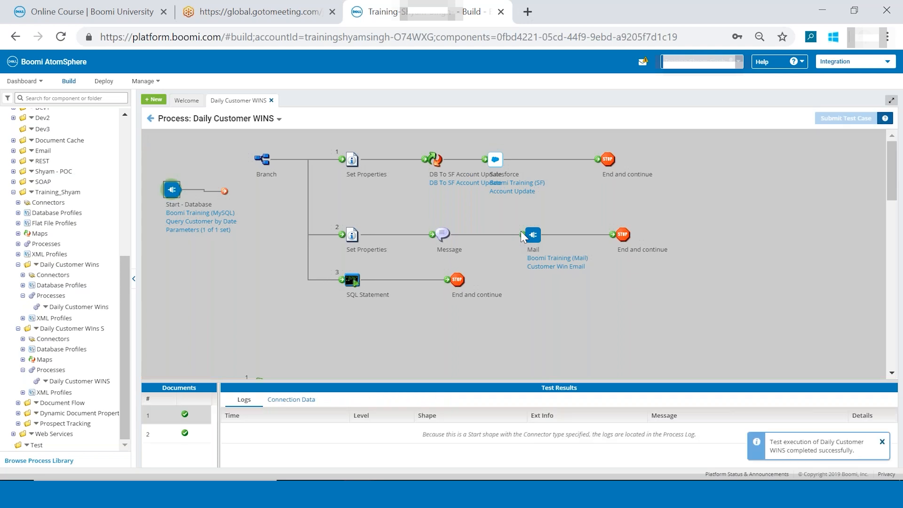
Step: View the connection data of the Start shape's first test document, return to its logs and enlarge the test results area
{"action": "left_click", "coordinate": [281, 401]}
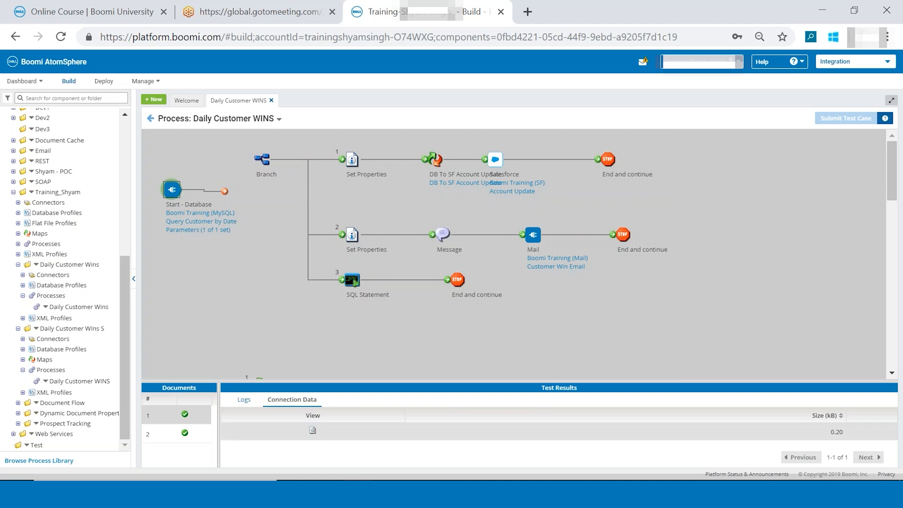
{"action": "left_click", "coordinate": [312, 430]}
{"action": "left_click", "coordinate": [362, 388]}
{"action": "left_click", "coordinate": [245, 404]}
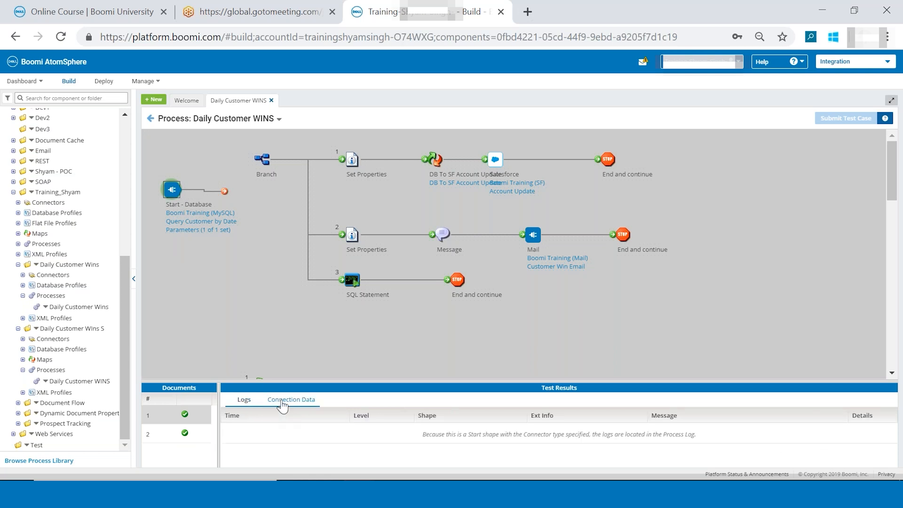
{"action": "left_click_drag", "start_coordinate": [291, 380], "coordinate": [303, 337]}
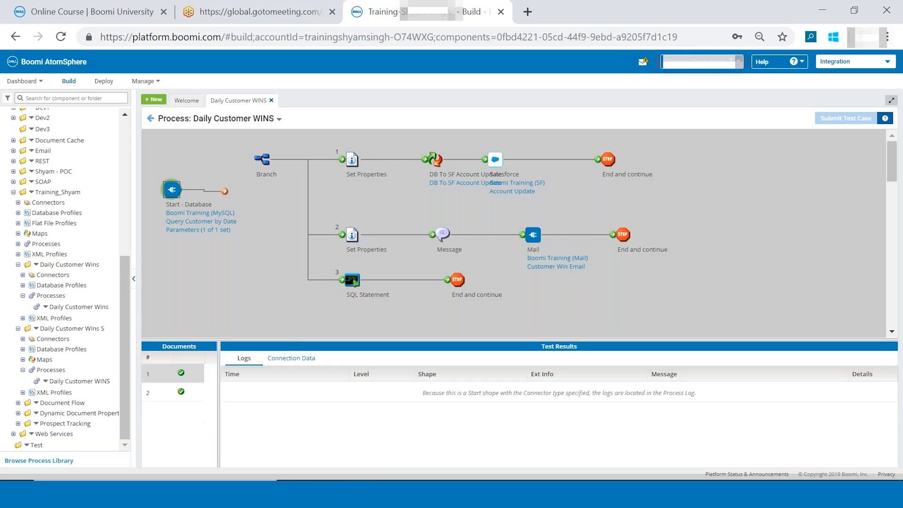
Step: Examine the base process log of the test run, including its minimum status level, and close it
{"action": "left_click", "coordinate": [279, 121]}
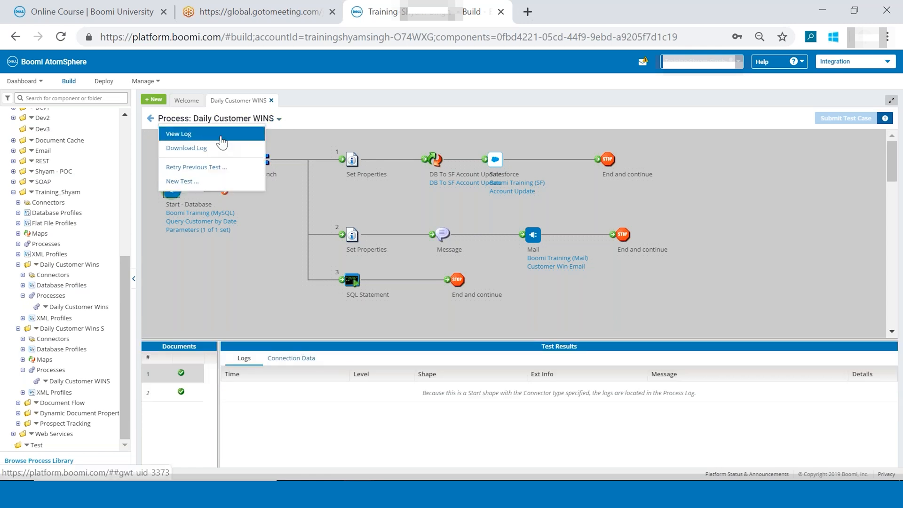
{"action": "left_click", "coordinate": [221, 136]}
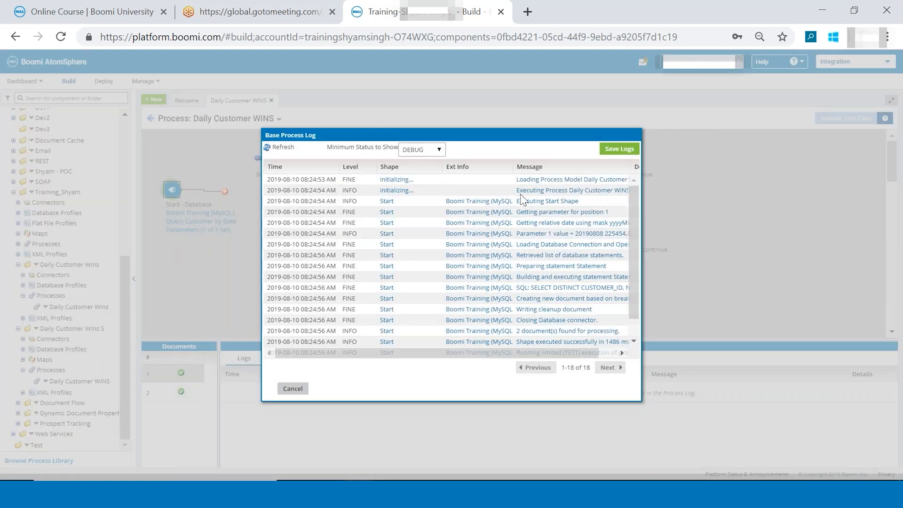
{"action": "left_click", "coordinate": [295, 388]}
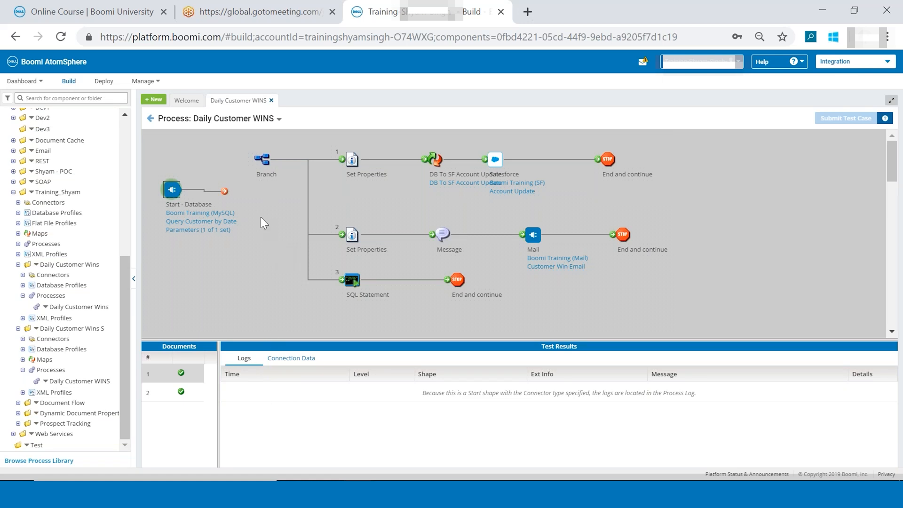
{"action": "left_click", "coordinate": [279, 119]}
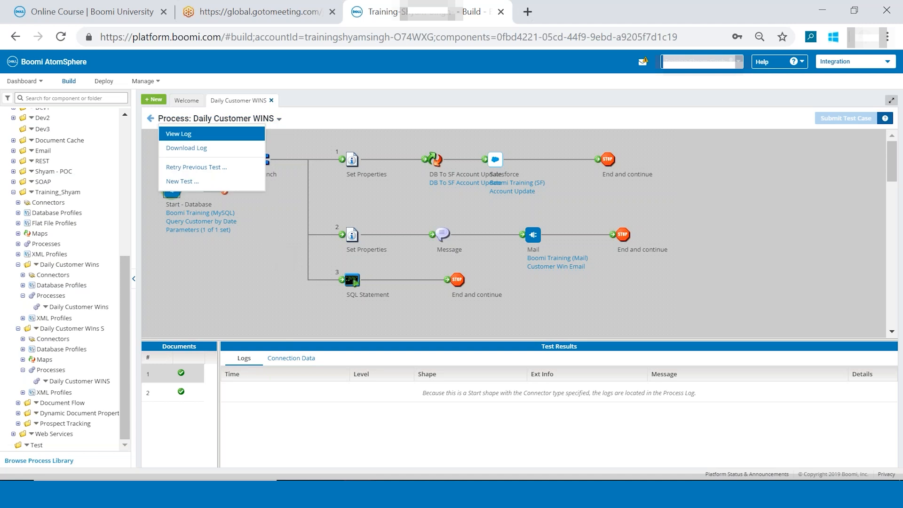
{"action": "left_click", "coordinate": [229, 137]}
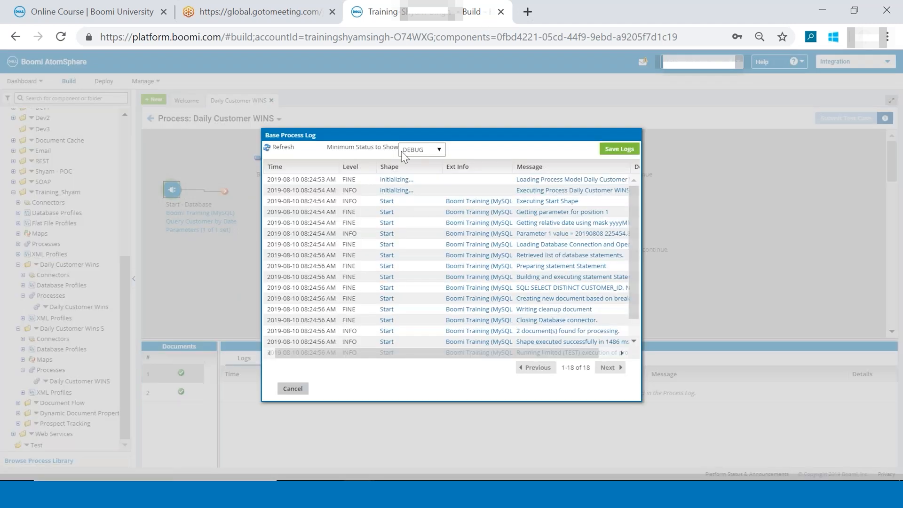
{"action": "left_click", "coordinate": [292, 389]}
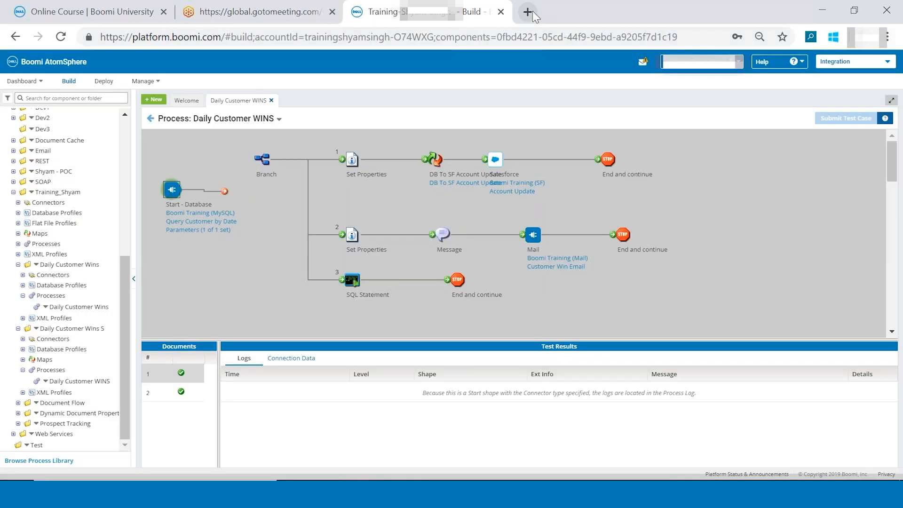
Step: Open Process Reporting in a separate browser tab and switch to it
{"action": "left_click", "coordinate": [142, 81]}
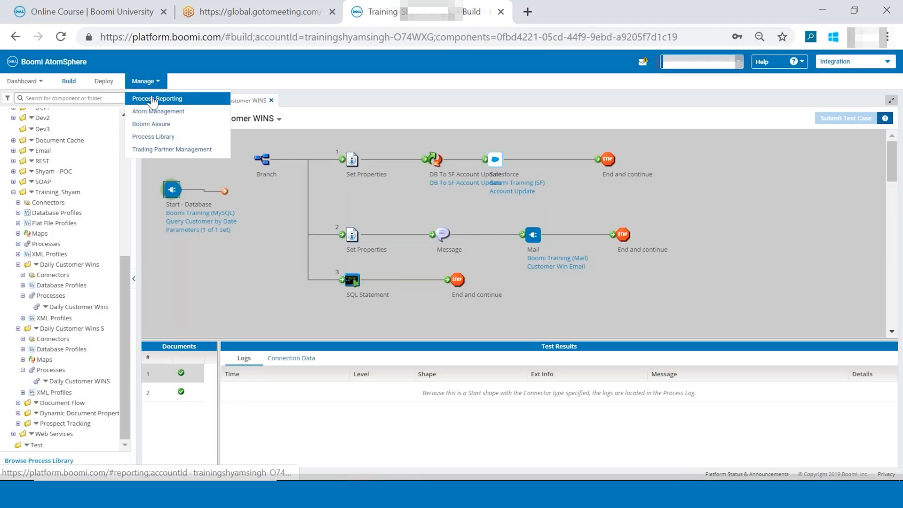
{"action": "right_click", "coordinate": [153, 101]}
{"action": "left_click", "coordinate": [174, 113]}
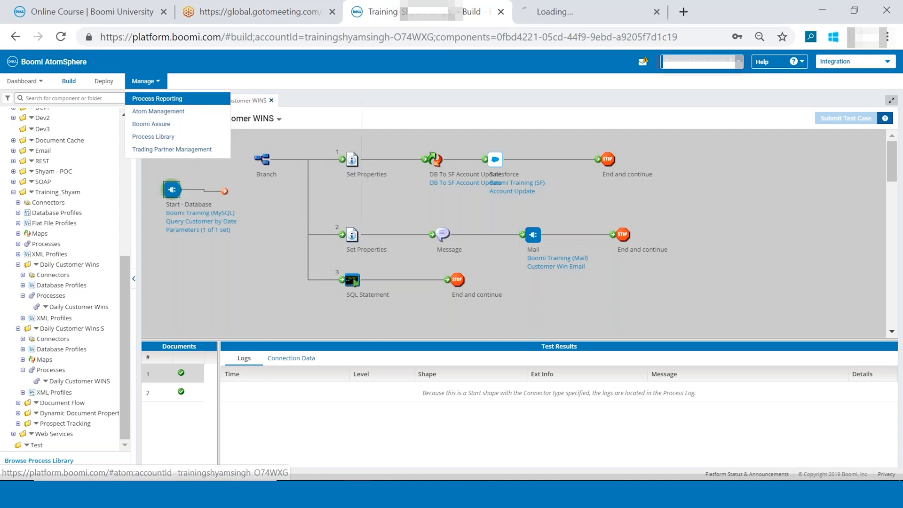
{"action": "left_click", "coordinate": [559, 6]}
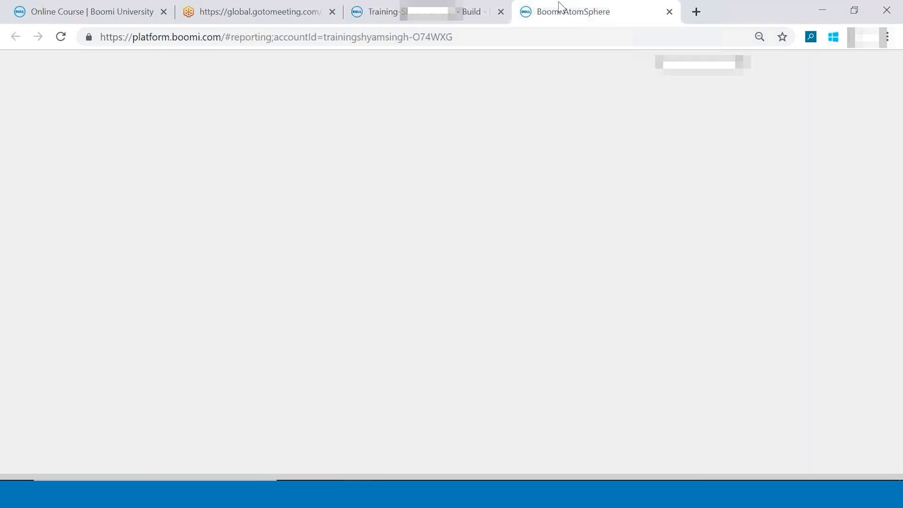
{"action": "left_click", "coordinate": [453, 6]}
{"action": "left_click", "coordinate": [573, 8]}
{"action": "left_click", "coordinate": [443, 5]}
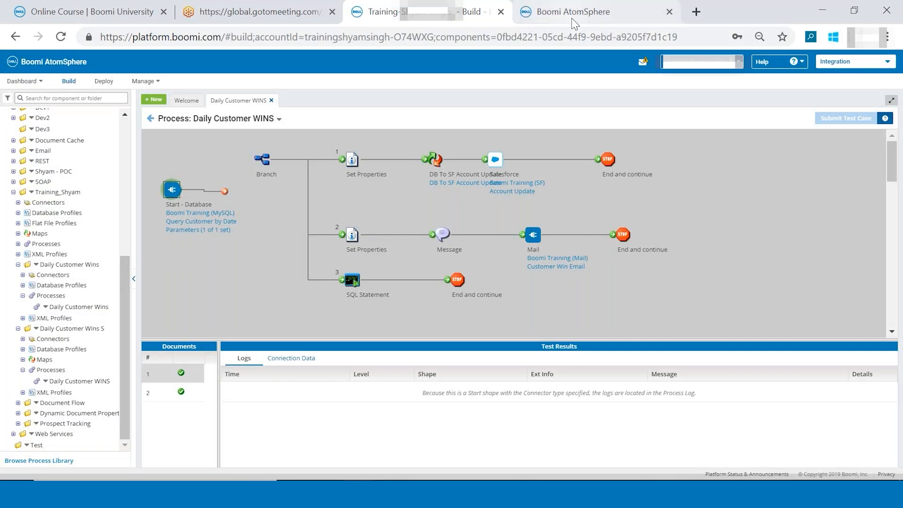
{"action": "left_click", "coordinate": [554, 7]}
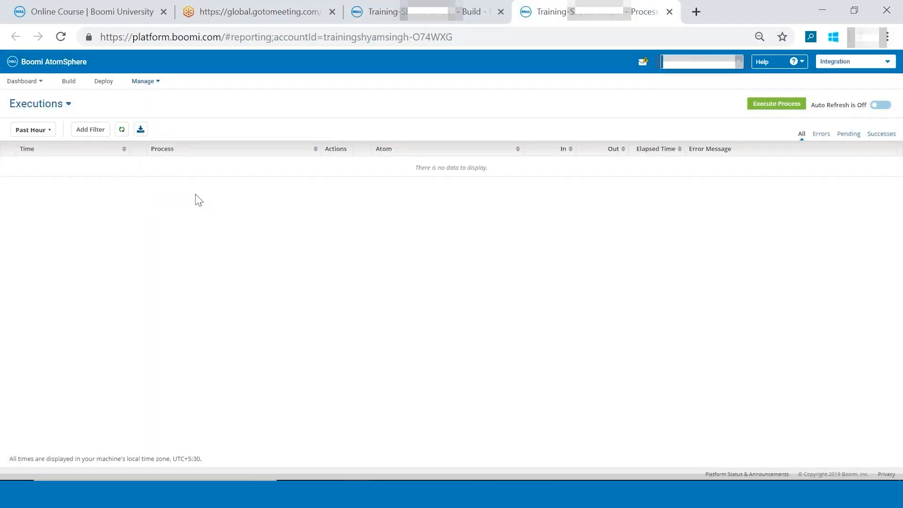
Step: Filter the executions list to the past week
{"action": "left_click", "coordinate": [30, 130]}
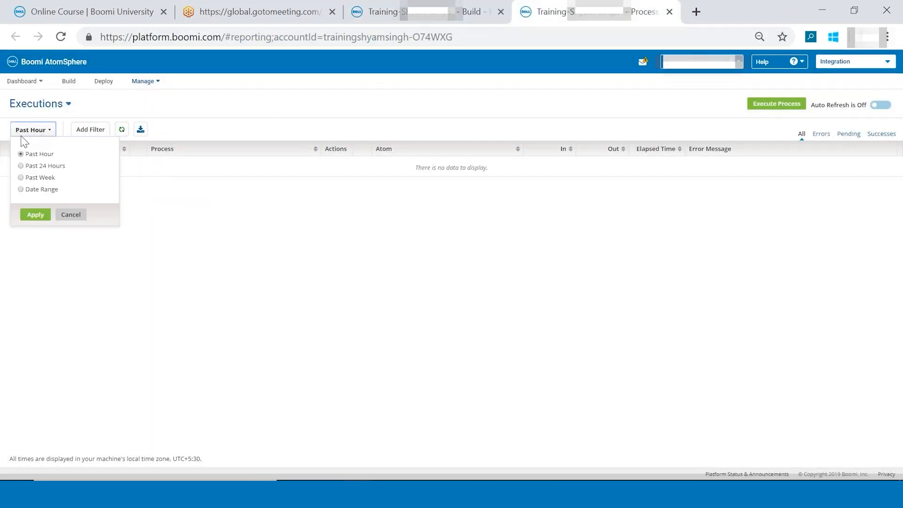
{"action": "left_click", "coordinate": [21, 177]}
{"action": "left_click", "coordinate": [34, 215]}
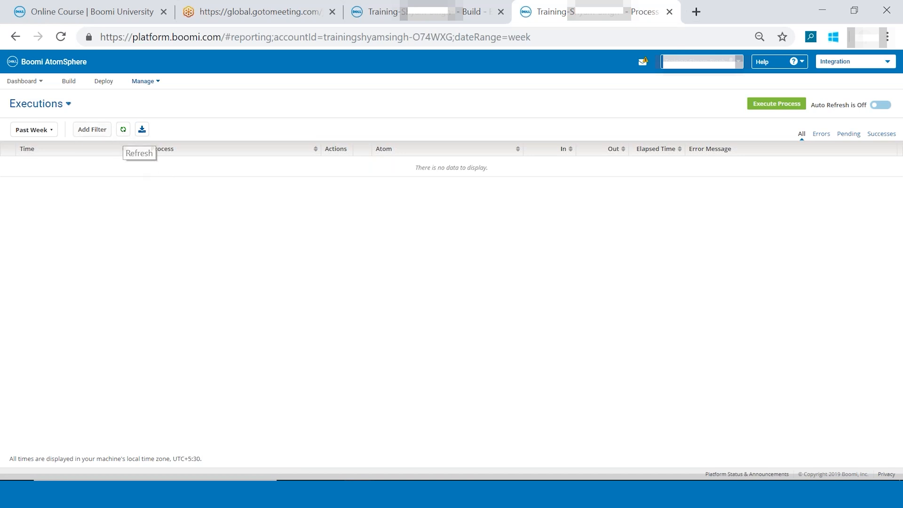
Step: Filter the executions by a date range from 07/10/2019 00:00 to 08/10/2019 23:59
{"action": "left_click", "coordinate": [49, 135]}
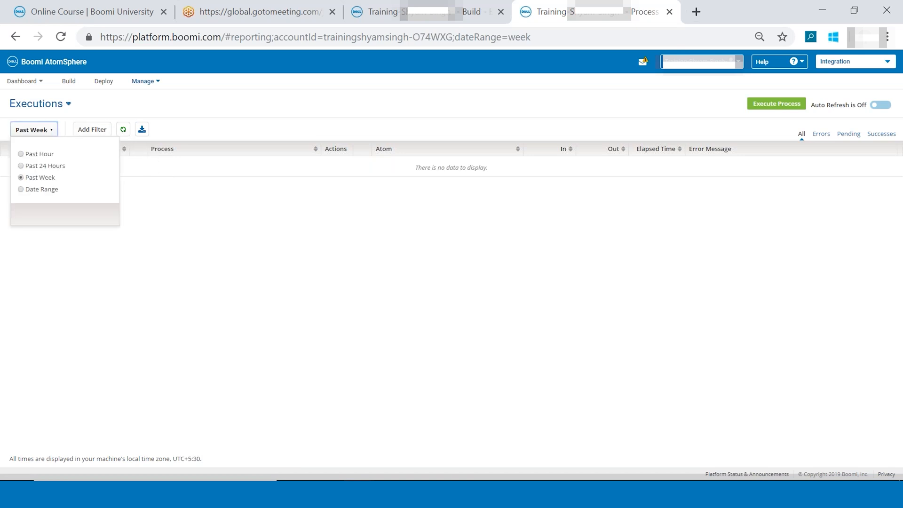
{"action": "left_click", "coordinate": [37, 190]}
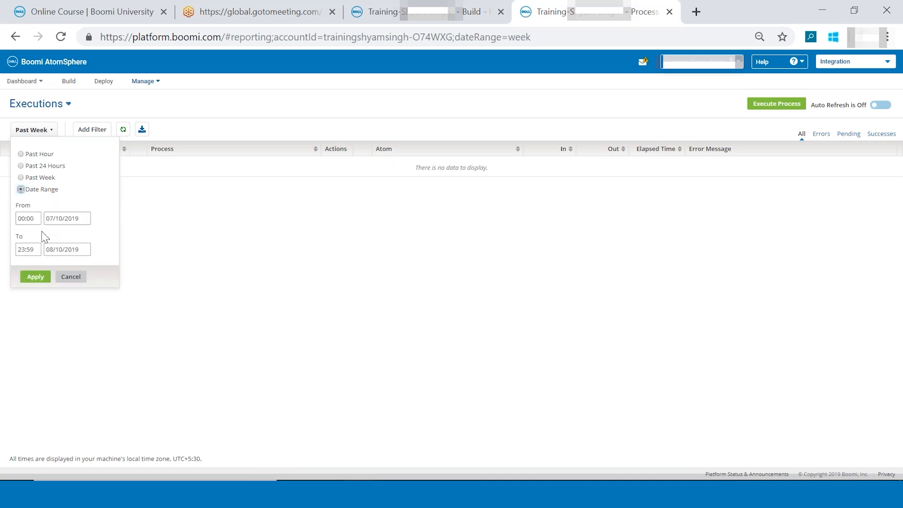
{"action": "left_click", "coordinate": [45, 276]}
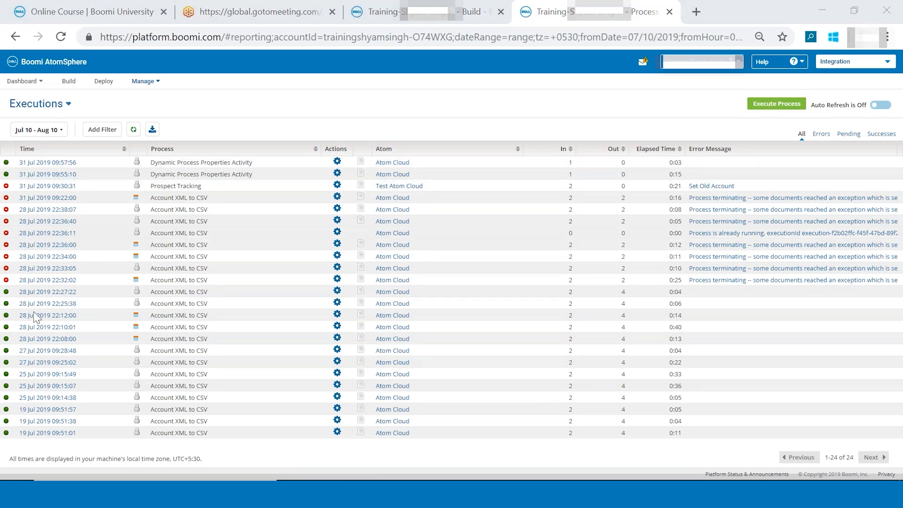
Step: View the details of the Account XML to CSV execution from 28 Jul 2019 22:08:00 and return to the executions list
{"action": "left_click", "coordinate": [47, 339]}
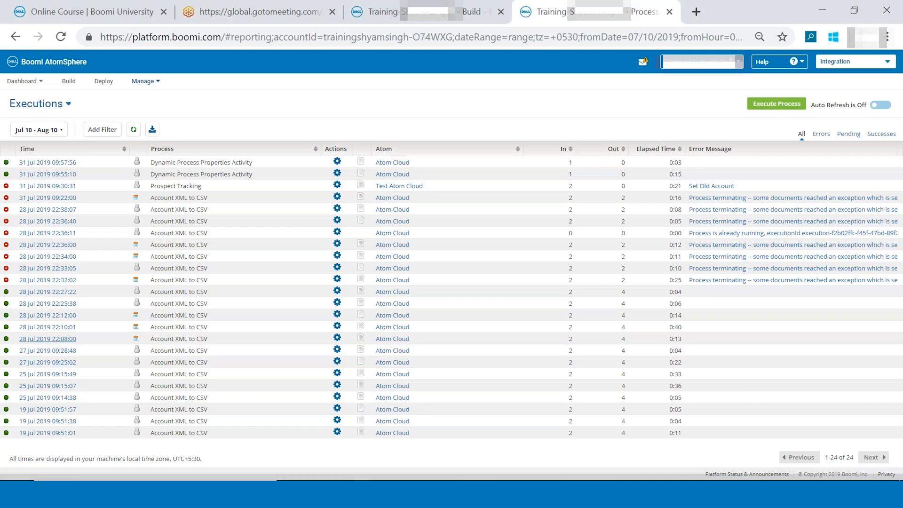
{"action": "left_click", "coordinate": [47, 339]}
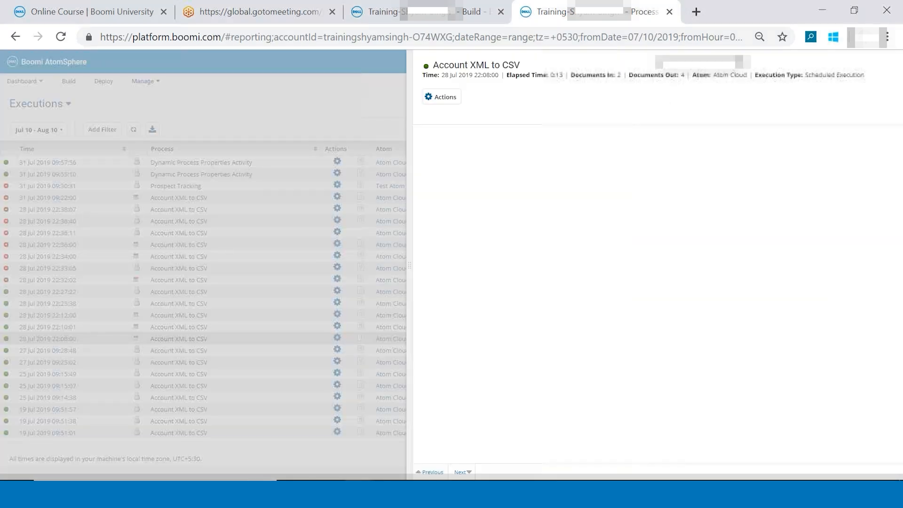
{"action": "left_click", "coordinate": [55, 295]}
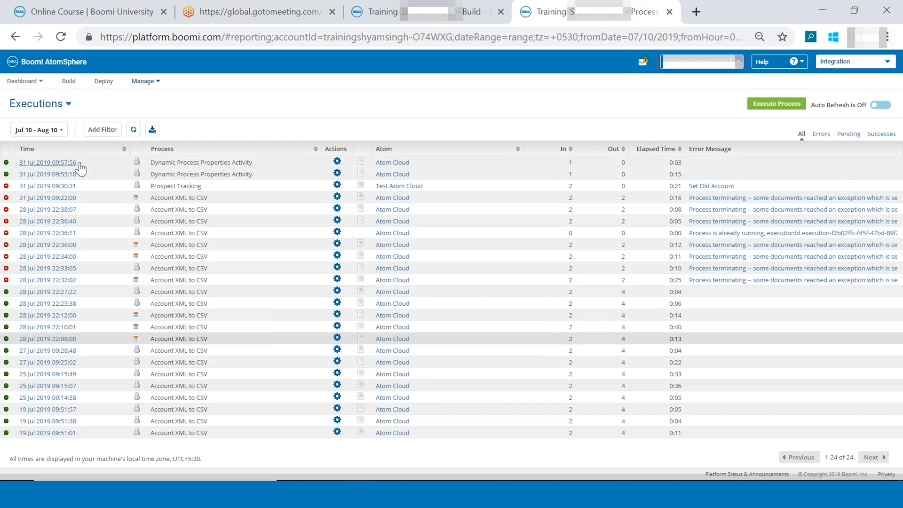
Step: Examine the log of the 28 Jul 2019 22:10:01 Account XML to CSV execution at INFO and DEBUG minimum status, and close it
{"action": "left_click", "coordinate": [360, 327]}
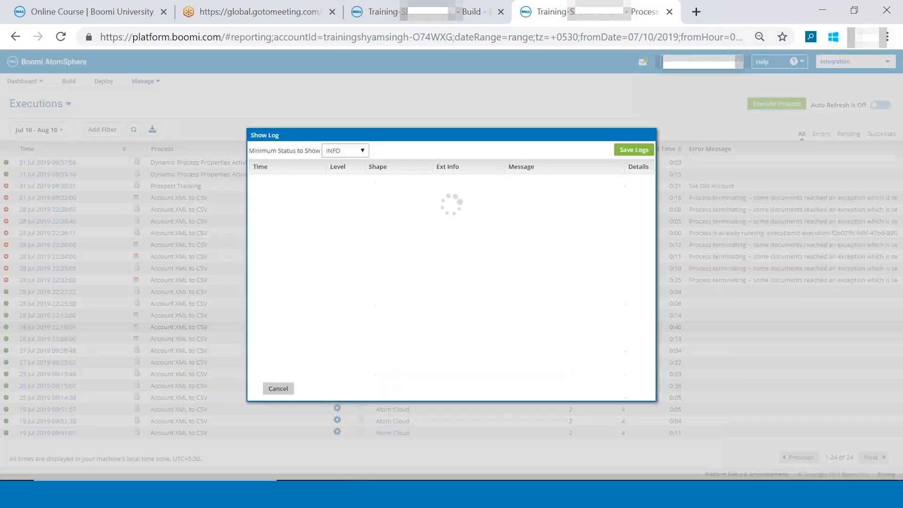
{"action": "left_click", "coordinate": [360, 151]}
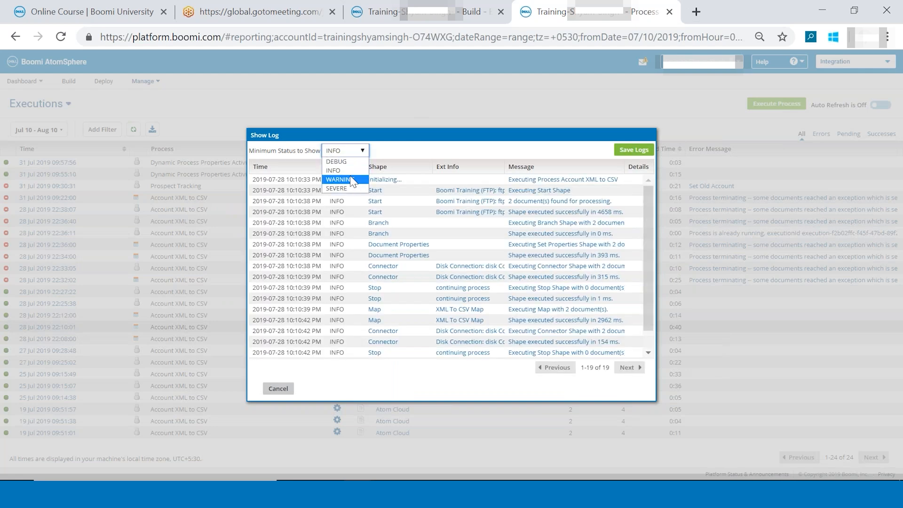
{"action": "left_click", "coordinate": [342, 163]}
{"action": "left_click", "coordinate": [361, 150]}
{"action": "left_click", "coordinate": [342, 170]}
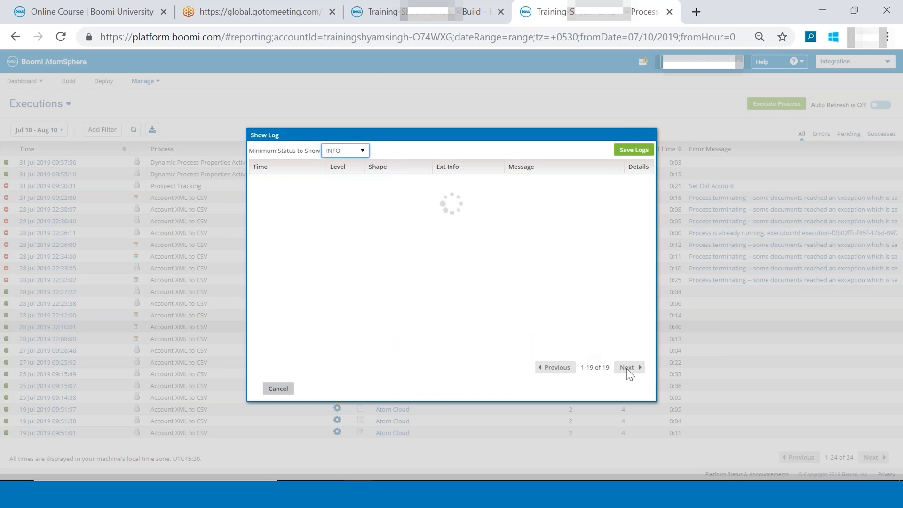
{"action": "left_click", "coordinate": [361, 154]}
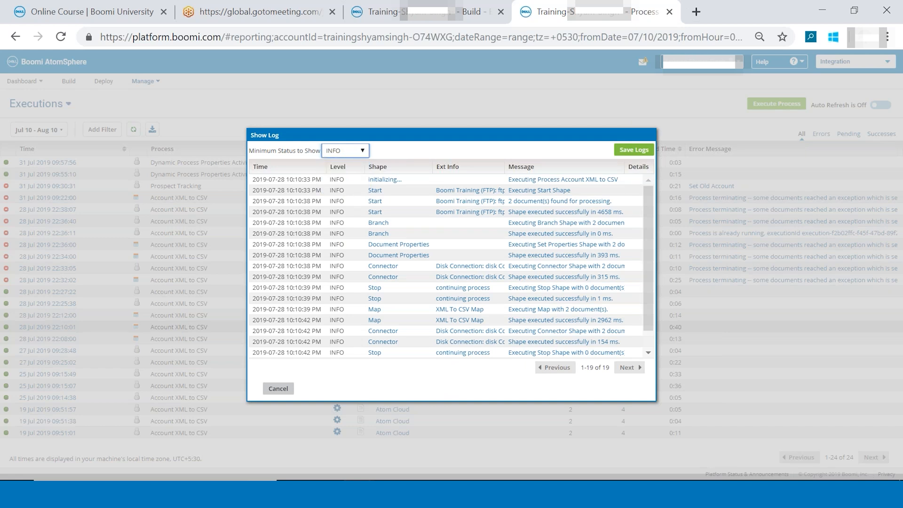
{"action": "left_click", "coordinate": [351, 154]}
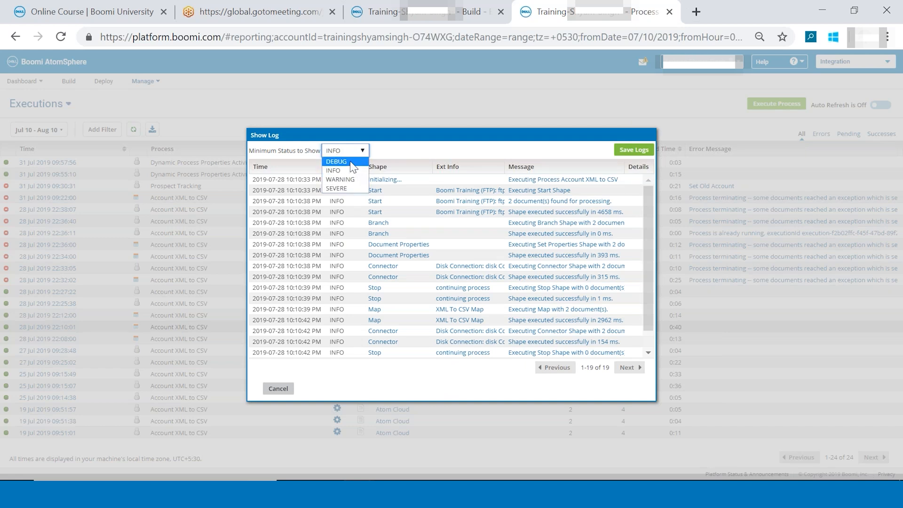
{"action": "left_click", "coordinate": [349, 161]}
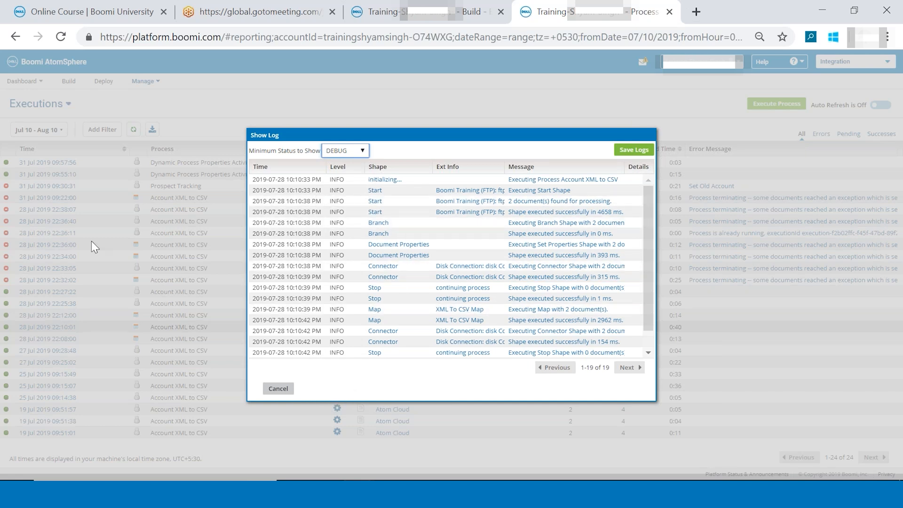
{"action": "left_click", "coordinate": [276, 389]}
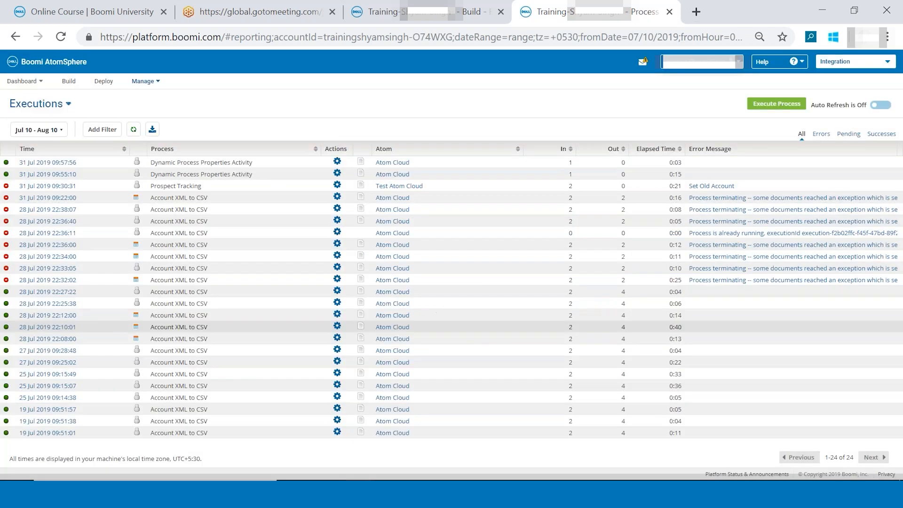
Step: Return to the Daily Customer WINS test results and examine the first document's connection data, including its delimiters and customer fields
{"action": "left_click", "coordinate": [461, 6]}
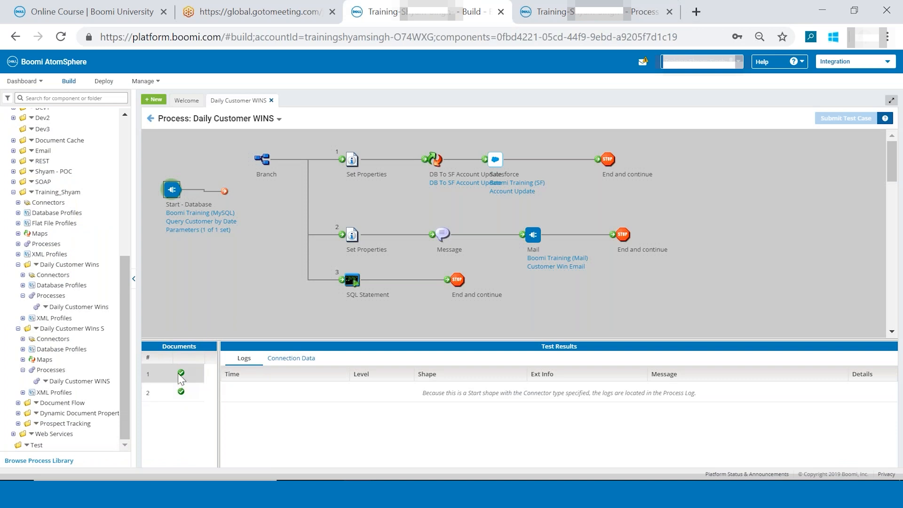
{"action": "left_click", "coordinate": [283, 361]}
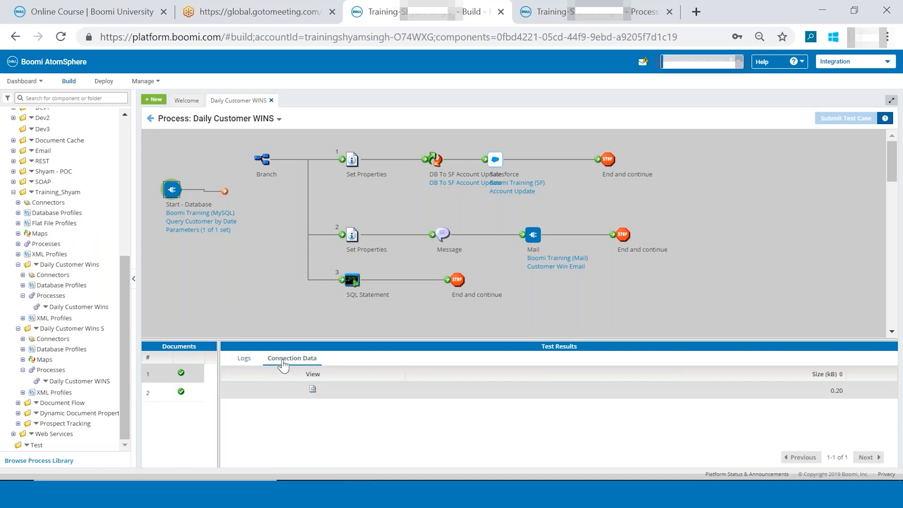
{"action": "left_click", "coordinate": [313, 389]}
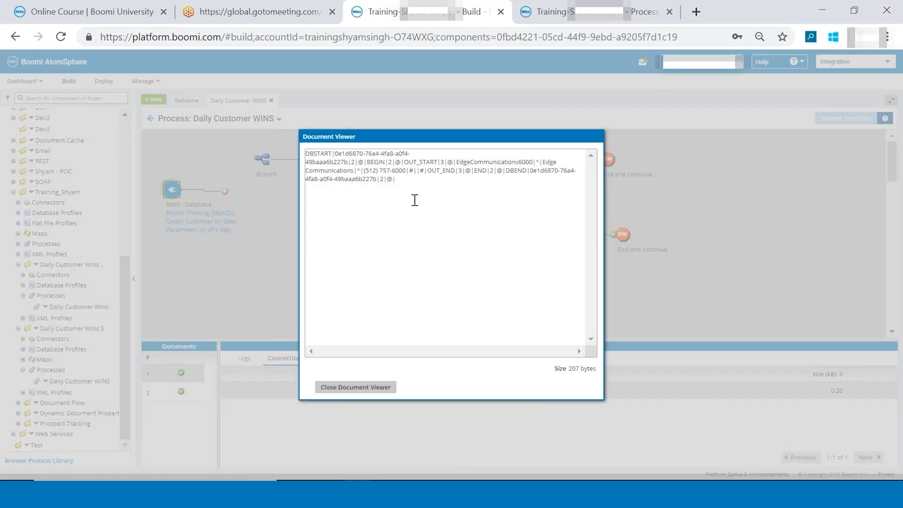
{"action": "left_click_drag", "start_coordinate": [406, 185], "coordinate": [308, 157]}
{"action": "left_click", "coordinate": [408, 187]}
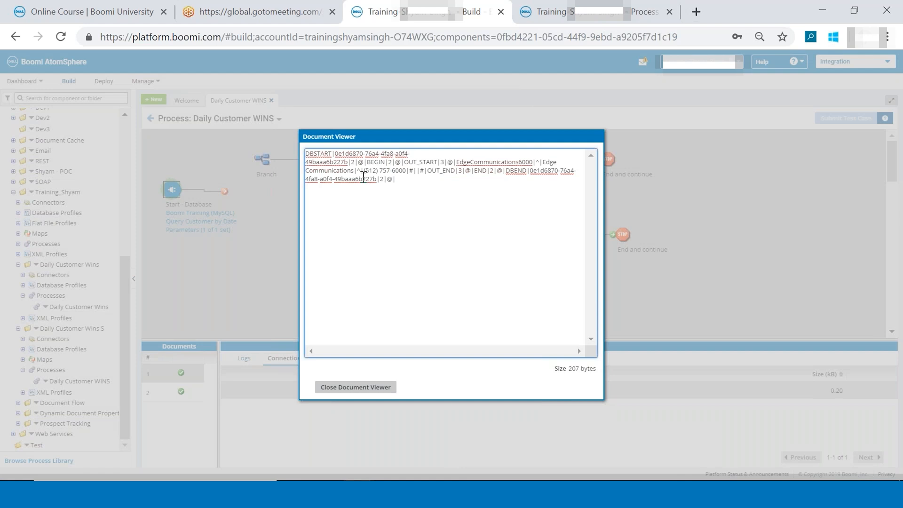
{"action": "left_click_drag", "start_coordinate": [331, 152], "coordinate": [297, 152]}
{"action": "left_click", "coordinate": [404, 182]}
{"action": "left_click_drag", "start_coordinate": [458, 162], "coordinate": [536, 162]}
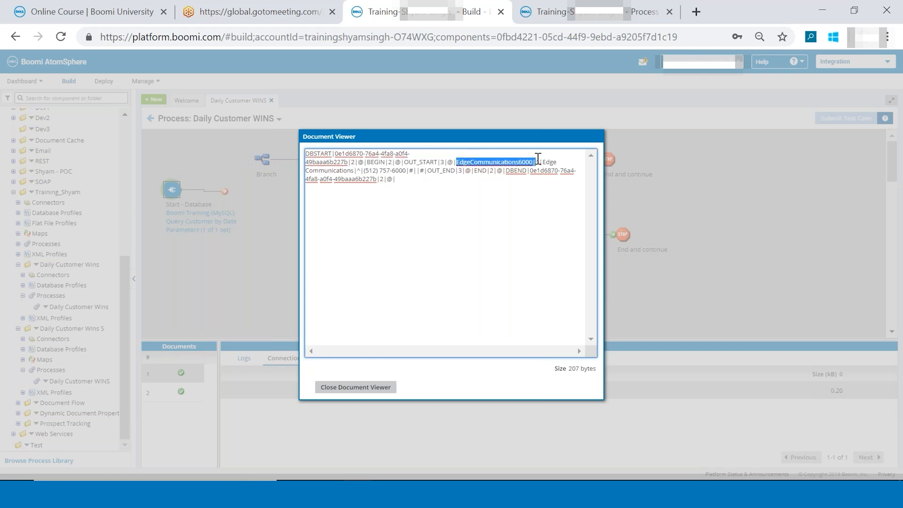
{"action": "left_click_drag", "start_coordinate": [542, 162], "coordinate": [424, 173]}
{"action": "left_click", "coordinate": [449, 211]}
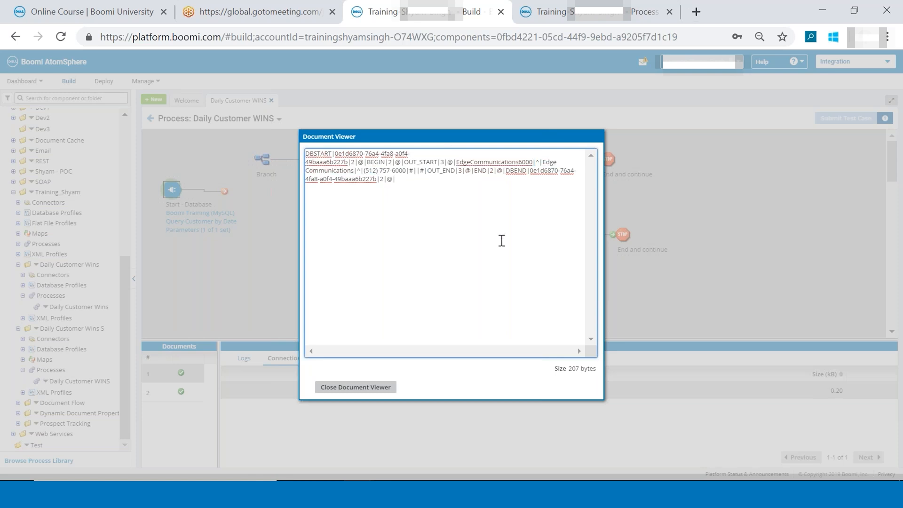
{"action": "left_click", "coordinate": [377, 392]}
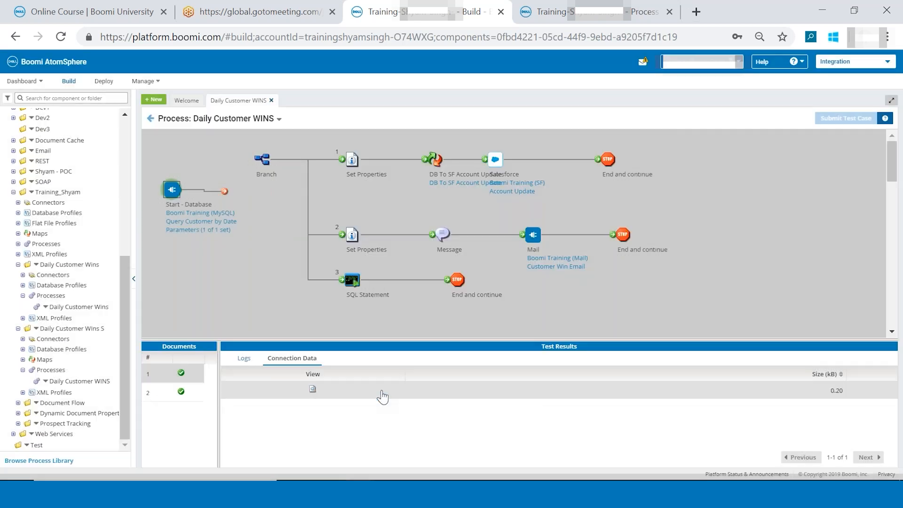
Step: Examine the connection data of the second test document and close the viewer
{"action": "left_click", "coordinate": [178, 393]}
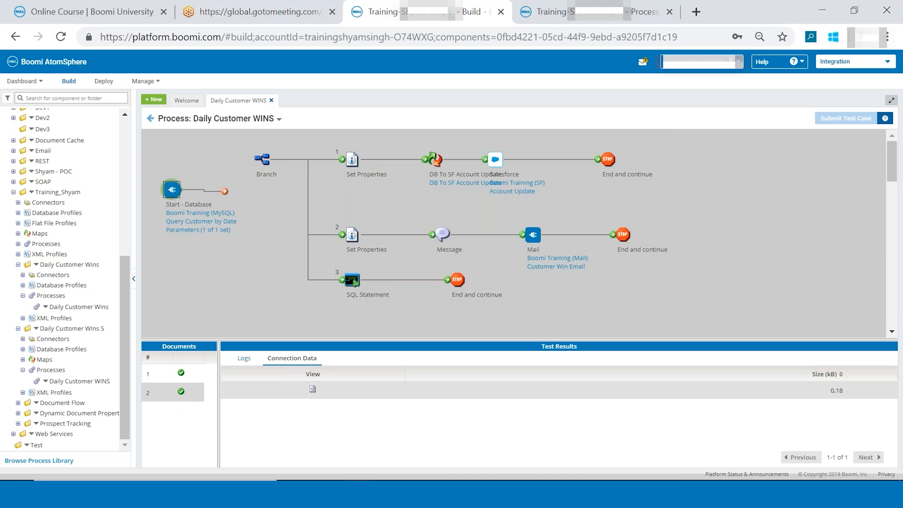
{"action": "left_click", "coordinate": [312, 390]}
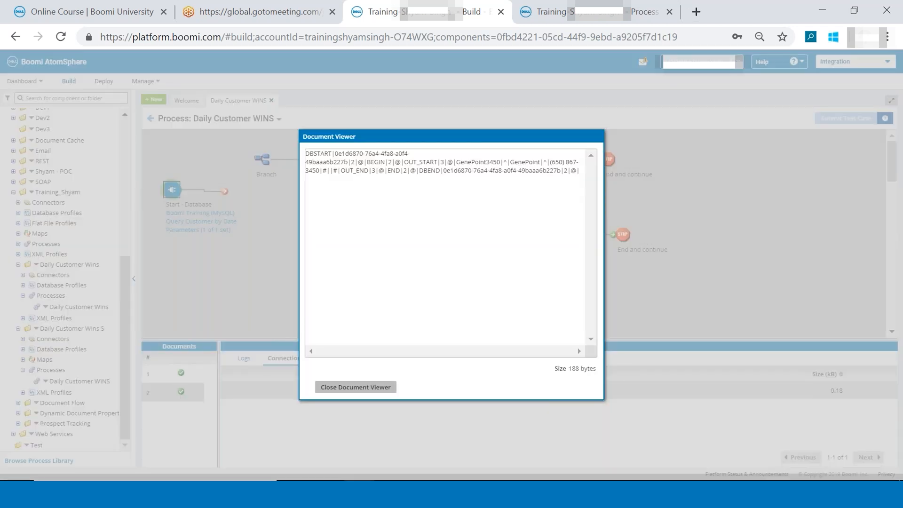
{"action": "left_click_drag", "start_coordinate": [510, 161], "coordinate": [336, 183]}
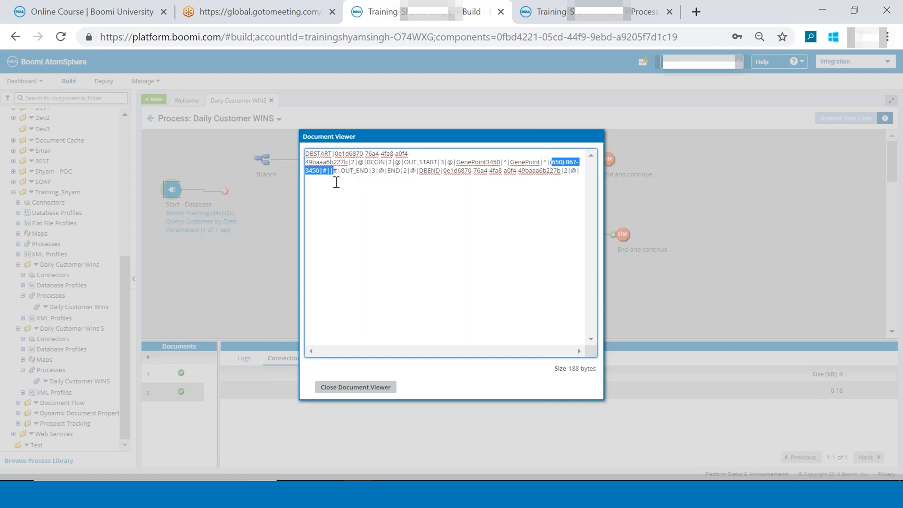
{"action": "left_click", "coordinate": [343, 393]}
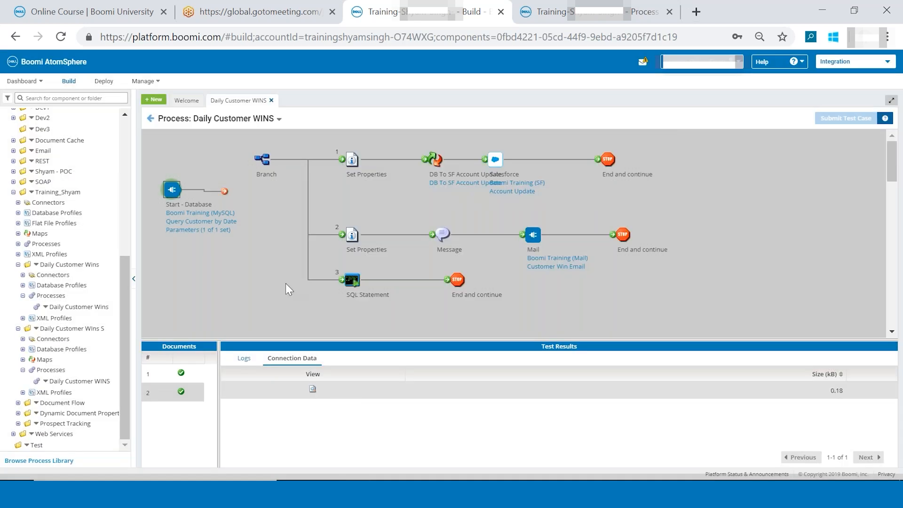
Step: Leave the test results, reconnect the Start shape to the Branch shape and save the process
{"action": "left_click", "coordinate": [150, 120]}
{"action": "left_click_drag", "start_coordinate": [270, 174], "coordinate": [291, 164]}
{"action": "left_click_drag", "start_coordinate": [251, 201], "coordinate": [279, 169]}
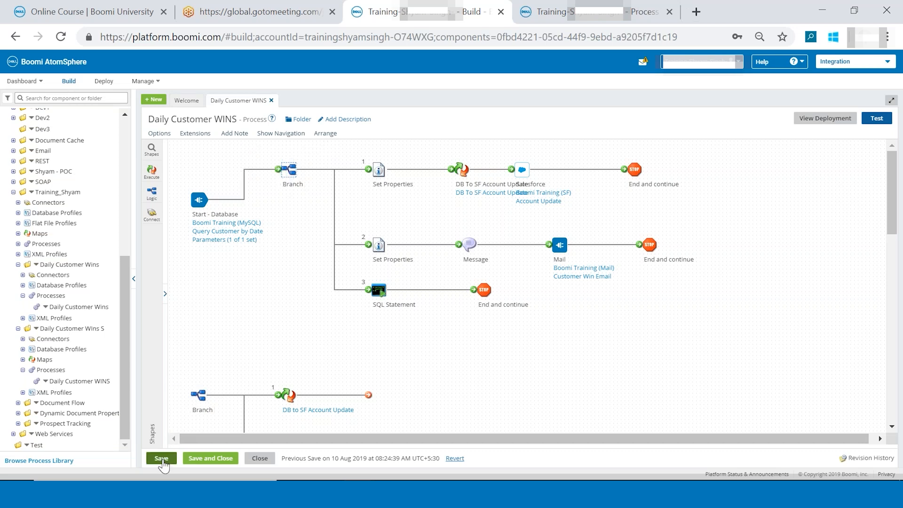
{"action": "left_click", "coordinate": [162, 458]}
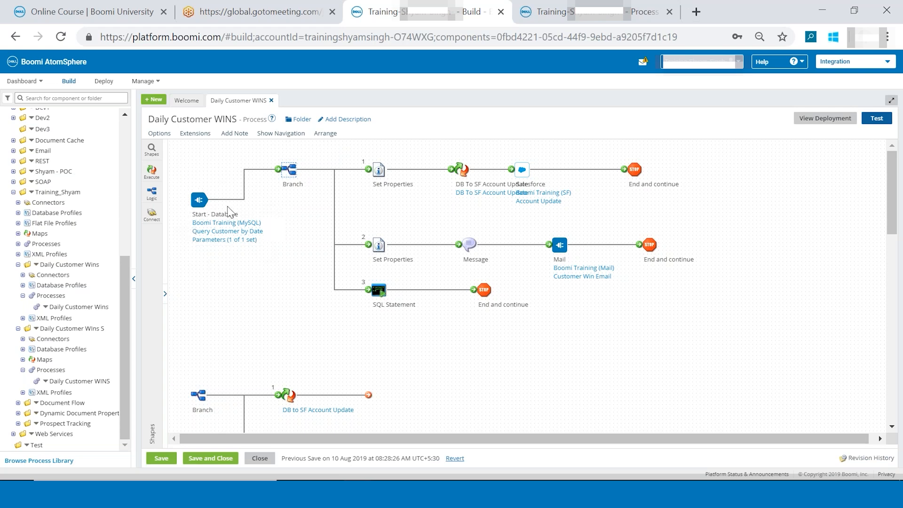
Step: Review the options of the Start shape's Query Customer by Date database operation and close it
{"action": "left_click", "coordinate": [219, 234]}
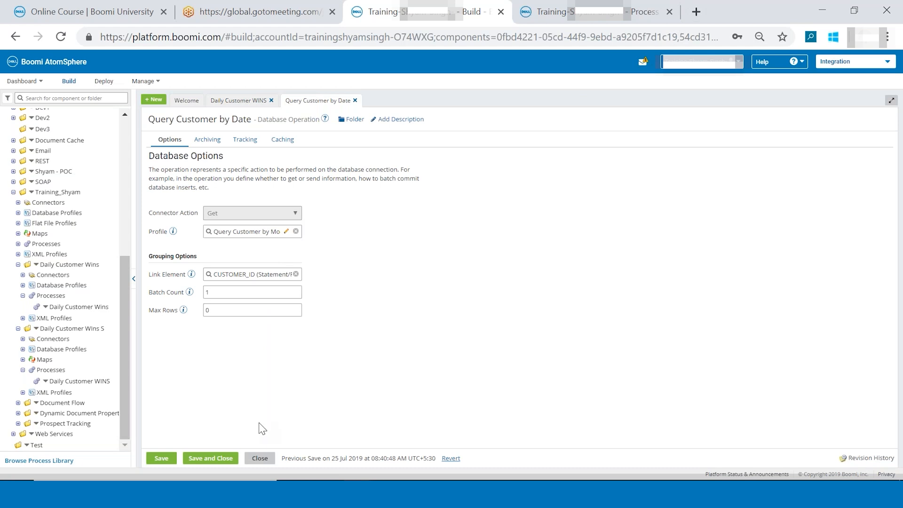
{"action": "left_click", "coordinate": [260, 458]}
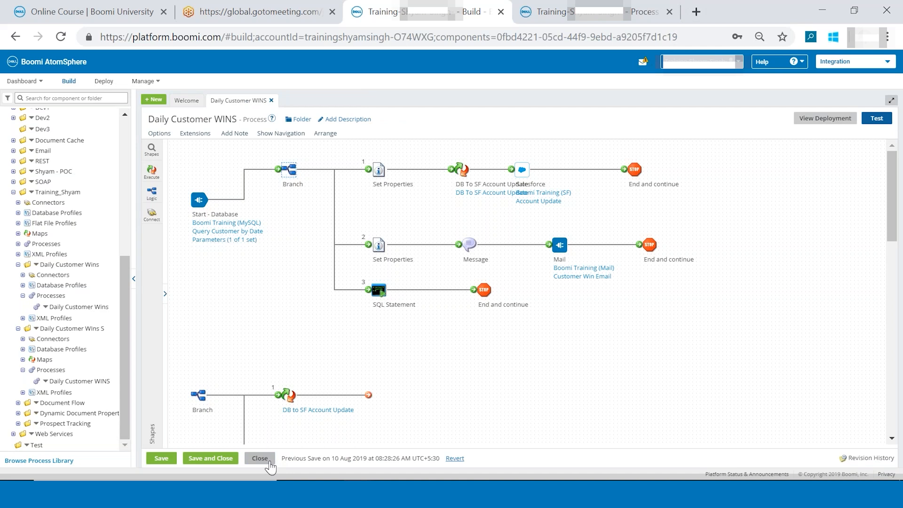
Step: Review the TEST dynamic document property in the Set Properties shape on the first branch path and leave it without changes
{"action": "mouse_move", "coordinate": [216, 241]}
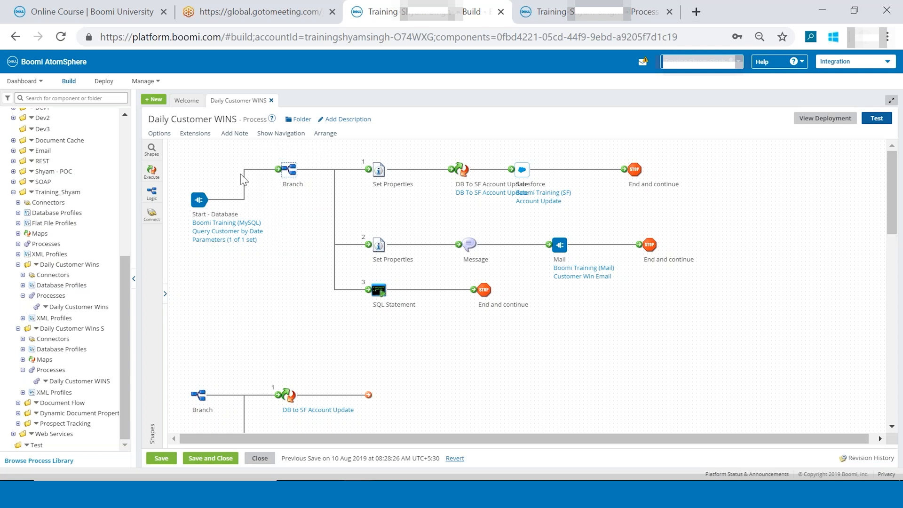
{"action": "mouse_move", "coordinate": [289, 169]}
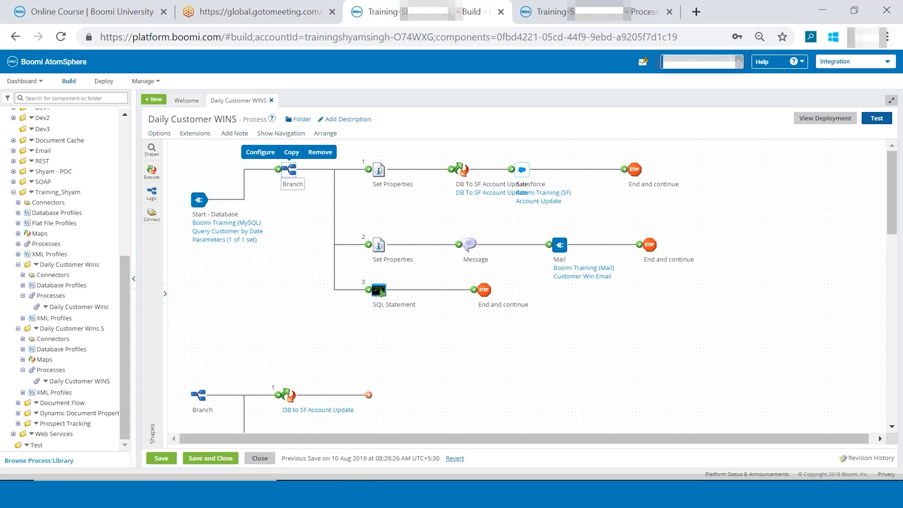
{"action": "mouse_move", "coordinate": [393, 184]}
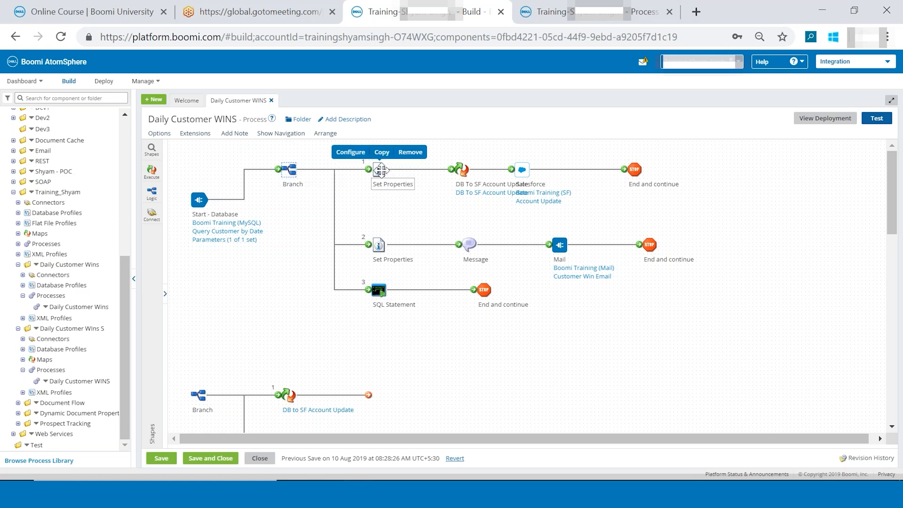
{"action": "double_click", "coordinate": [379, 171]}
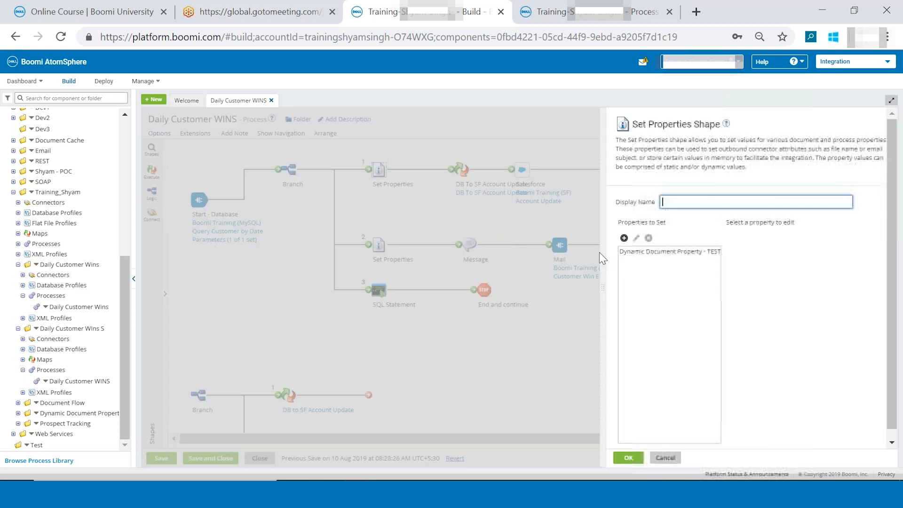
{"action": "left_click", "coordinate": [675, 255]}
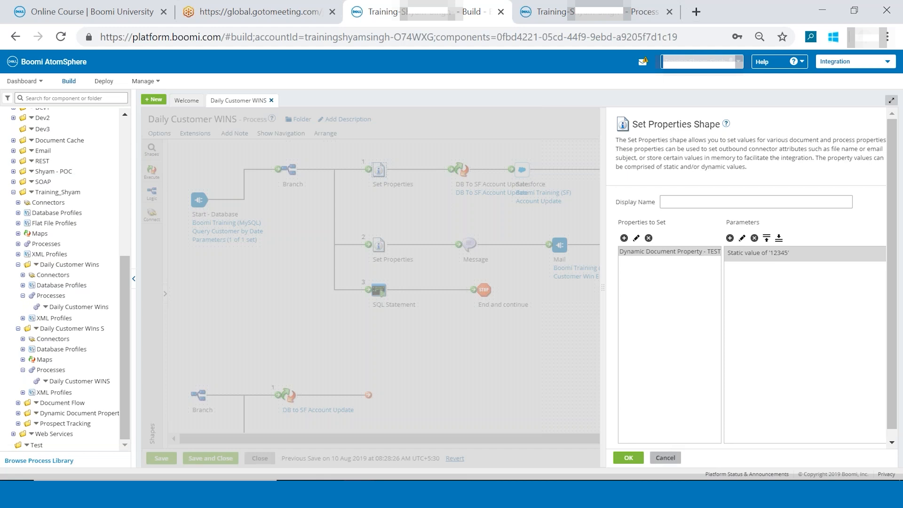
{"action": "left_click", "coordinate": [665, 457]}
Step: Review the settings of the DB To SF Account Update Map shape on the first branch path and close them
{"action": "mouse_move", "coordinate": [463, 170]}
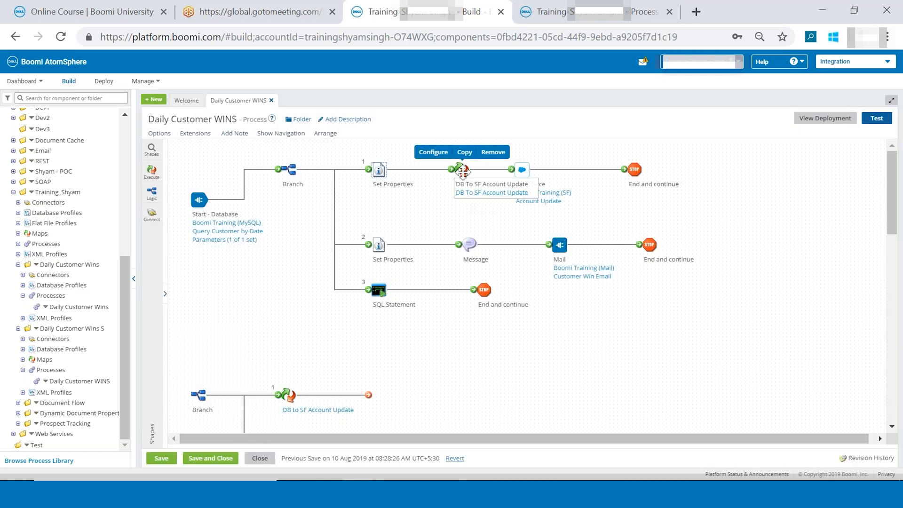
{"action": "left_click", "coordinate": [462, 171]}
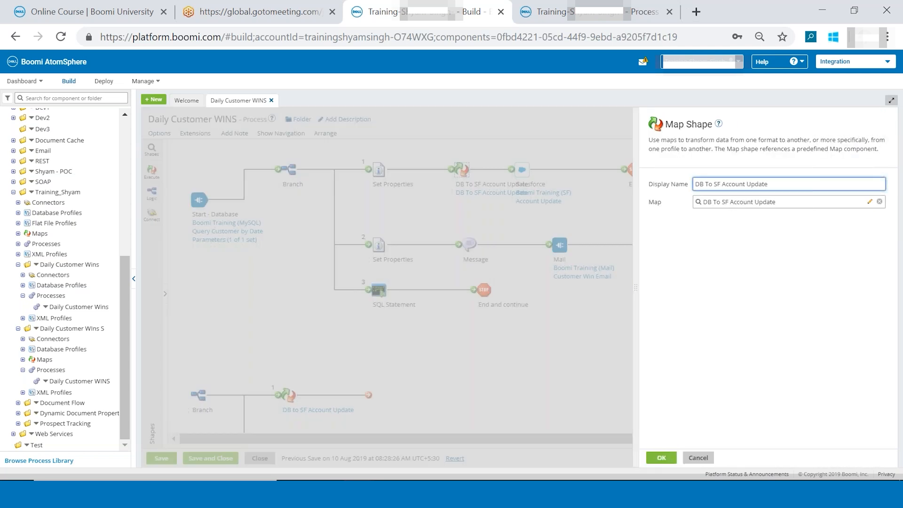
{"action": "left_click", "coordinate": [439, 216]}
Step: Move the Salesforce shape farther from the DB To SF Account Update map so their labels no longer overlap, and save the process
{"action": "mouse_move", "coordinate": [462, 174]}
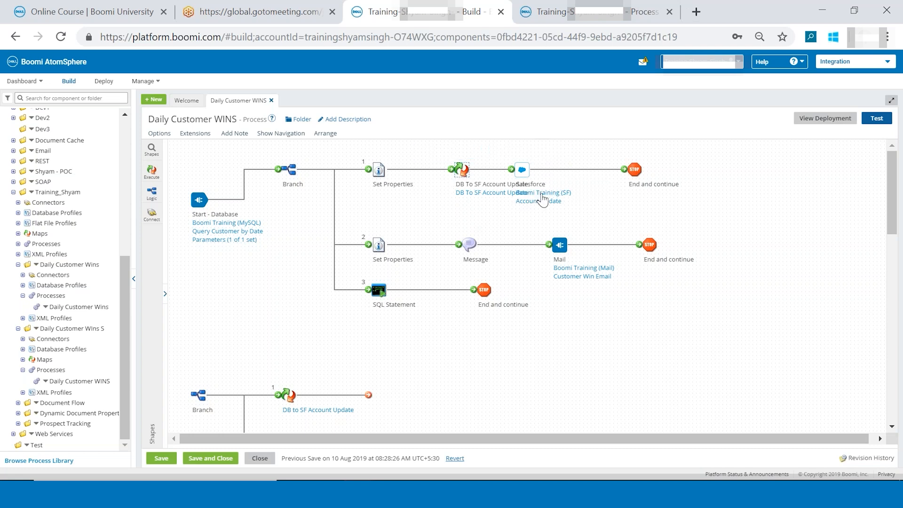
{"action": "left_click_drag", "start_coordinate": [523, 170], "coordinate": [559, 170]}
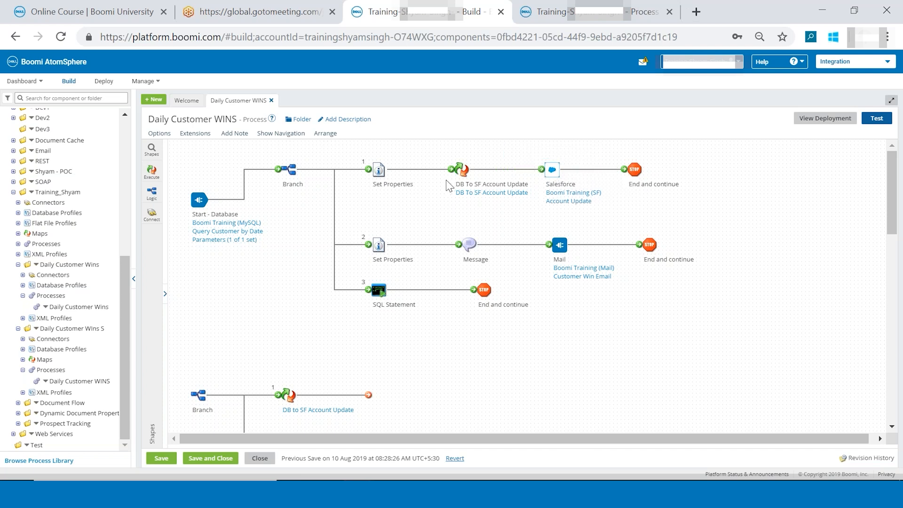
{"action": "mouse_move", "coordinate": [503, 206]}
{"action": "left_click", "coordinate": [162, 458]}
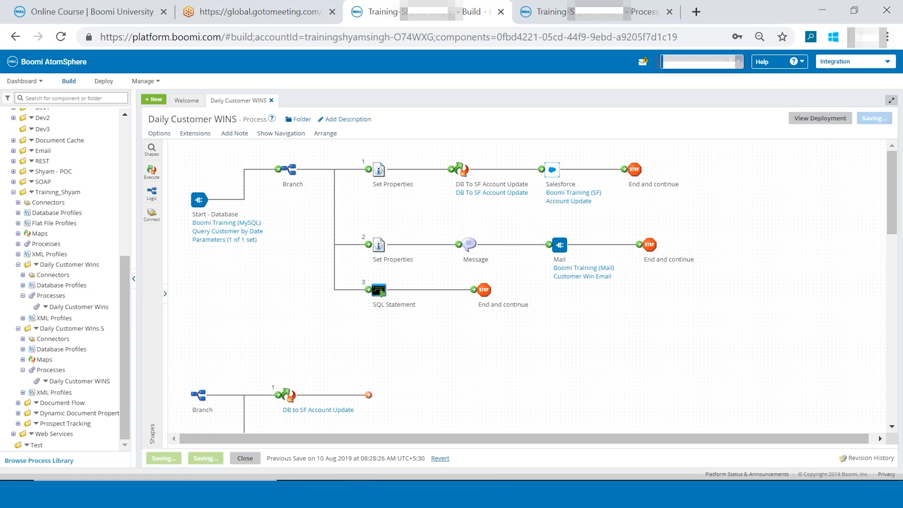
Step: View the DB To SF Account Update map, revisit the Daily Customer WINS process and reopen the map
{"action": "left_click", "coordinate": [492, 193]}
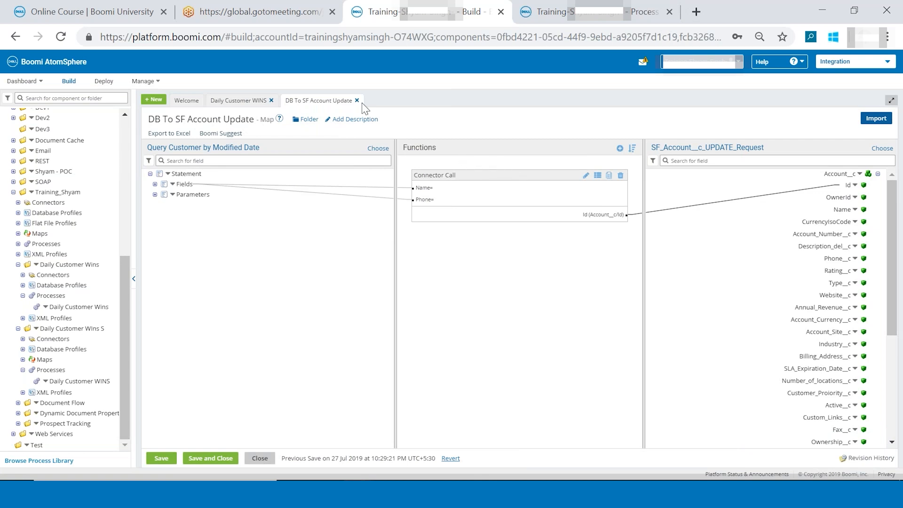
{"action": "left_click", "coordinate": [244, 104]}
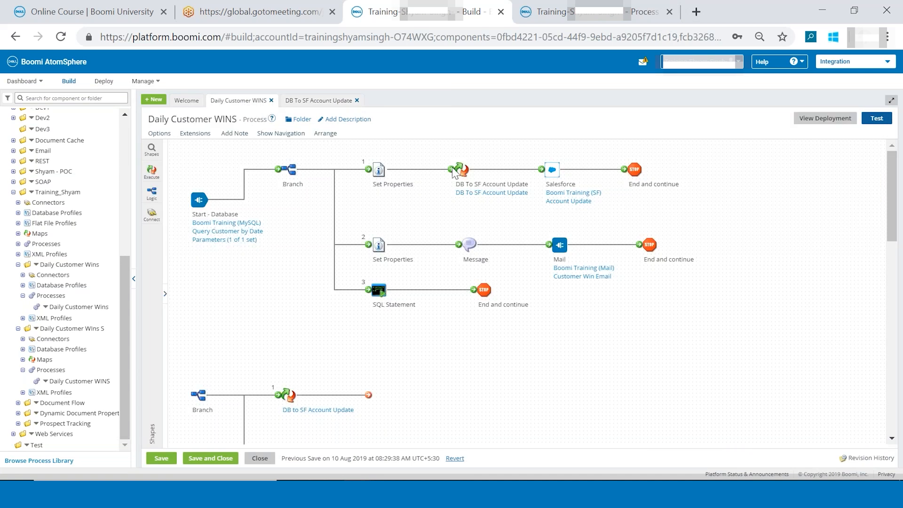
{"action": "mouse_move", "coordinate": [472, 192]}
{"action": "left_click", "coordinate": [477, 193]}
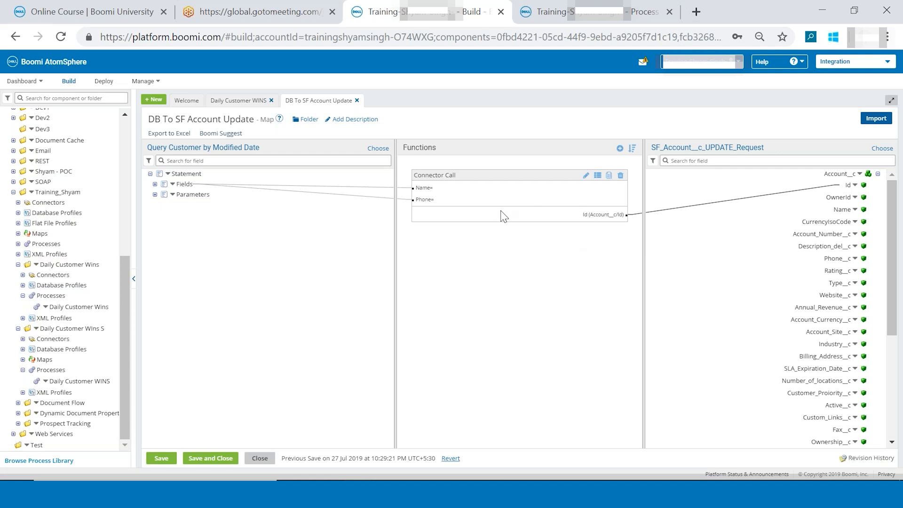
Step: Review the inline script languages offered for a Custom Scripting function in the map, and cancel adding the function
{"action": "left_click", "coordinate": [620, 149]}
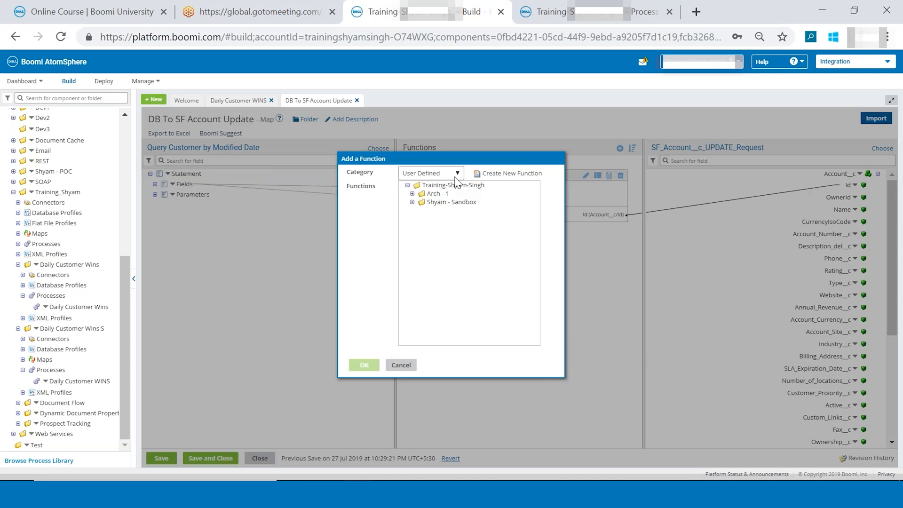
{"action": "left_click", "coordinate": [456, 177]}
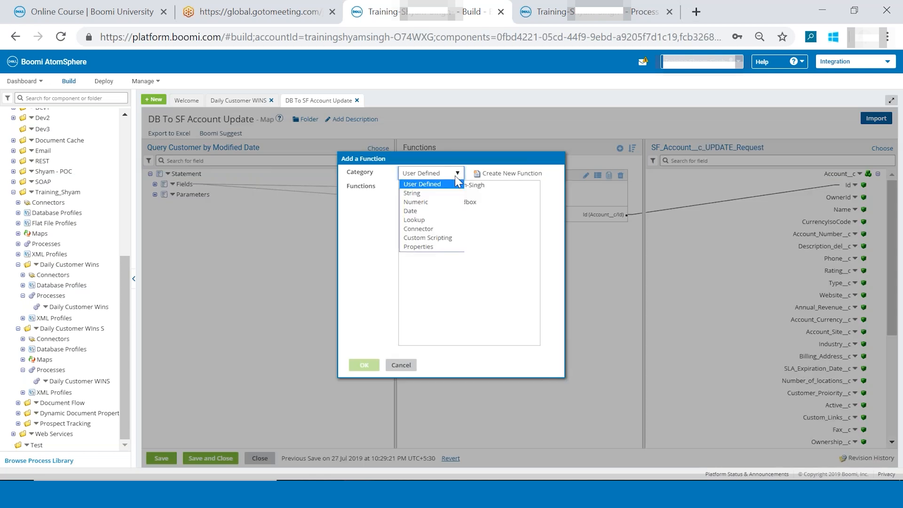
{"action": "left_click", "coordinate": [437, 238]}
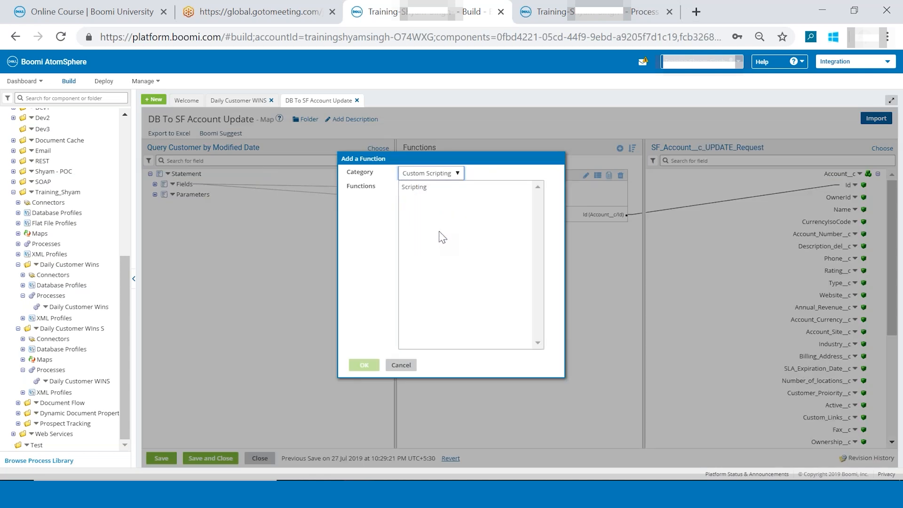
{"action": "left_click", "coordinate": [436, 189]}
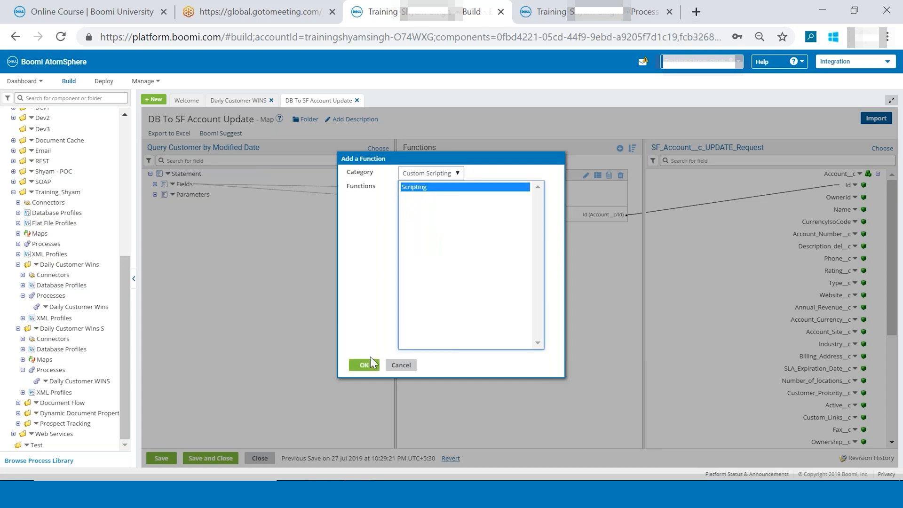
{"action": "left_click", "coordinate": [364, 365]}
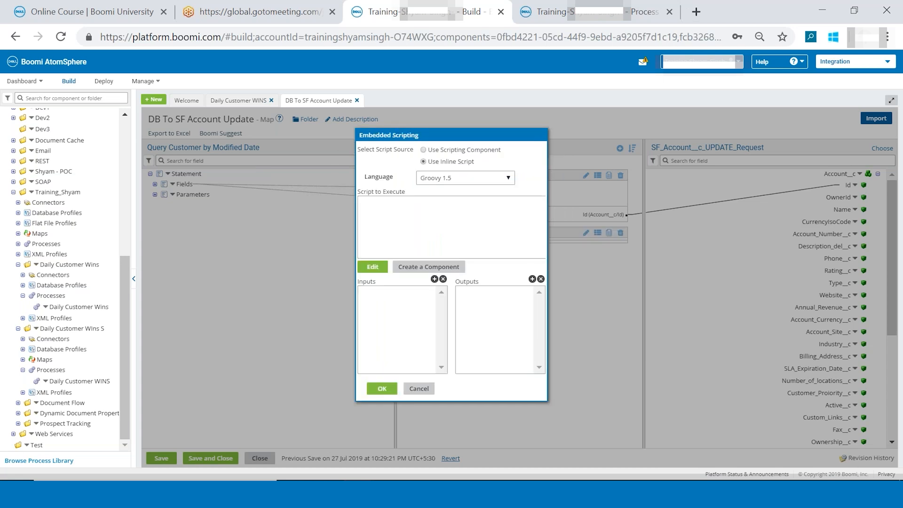
{"action": "left_click", "coordinate": [449, 181]}
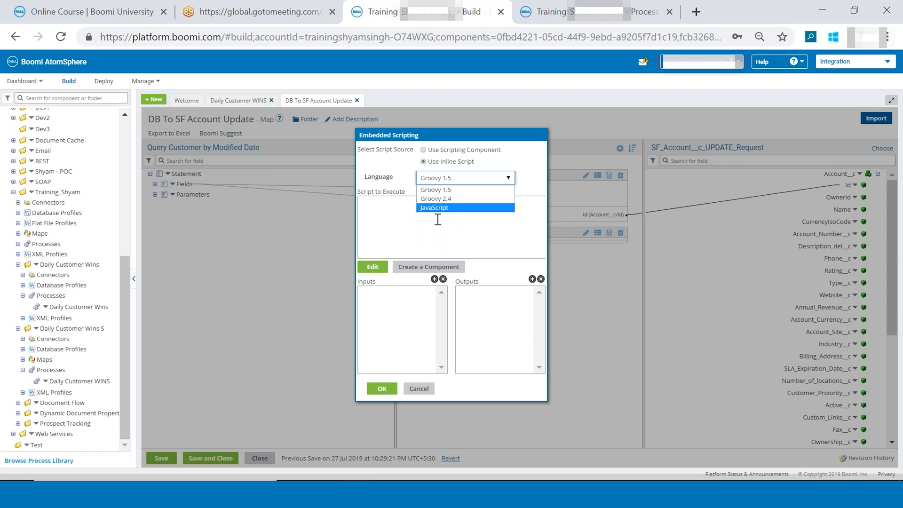
{"action": "left_click", "coordinate": [418, 389]}
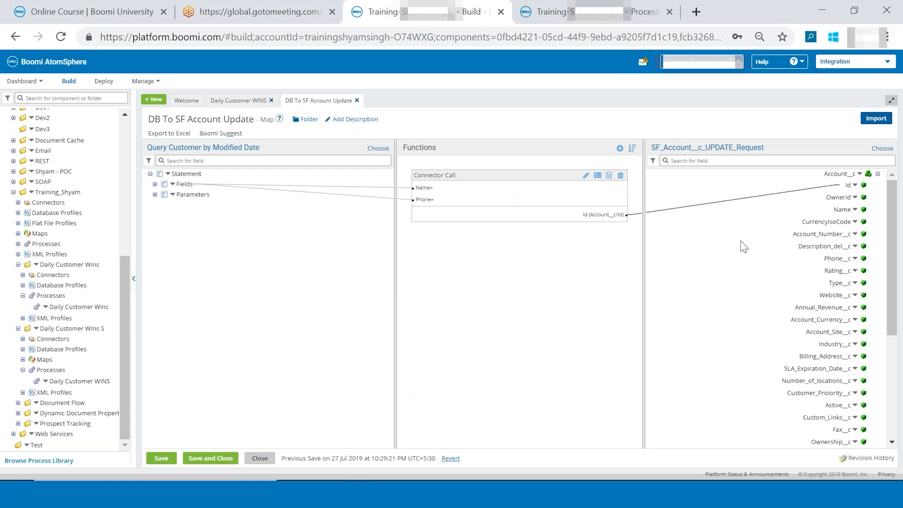
Step: Expand the source profile's Fields and review the Connector Call function's configuration without changing it
{"action": "left_click", "coordinate": [155, 185]}
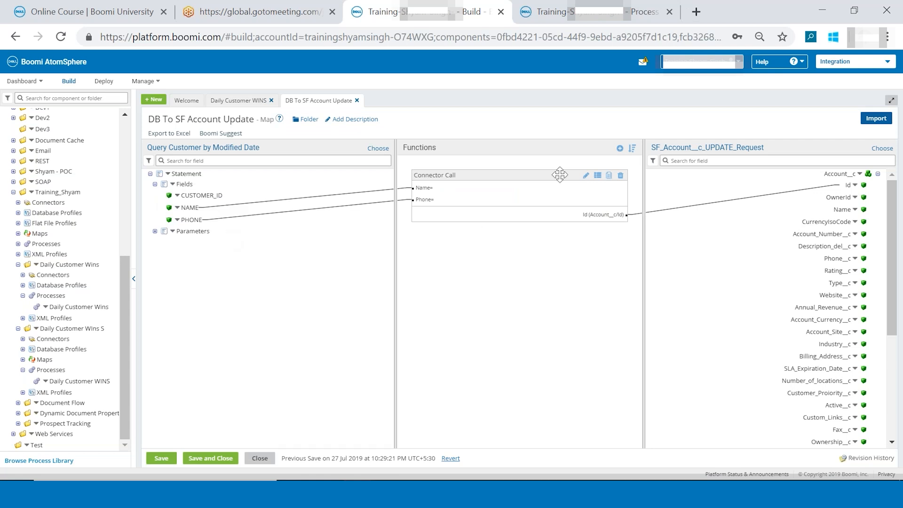
{"action": "left_click", "coordinate": [585, 176]}
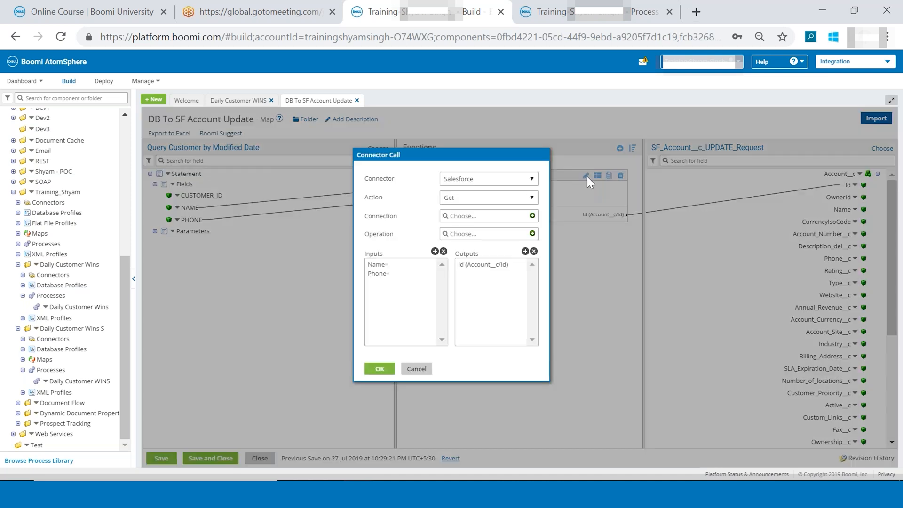
{"action": "left_click", "coordinate": [415, 369]}
Step: Examine the String and Numeric functions available to add to the map
{"action": "left_click", "coordinate": [619, 148]}
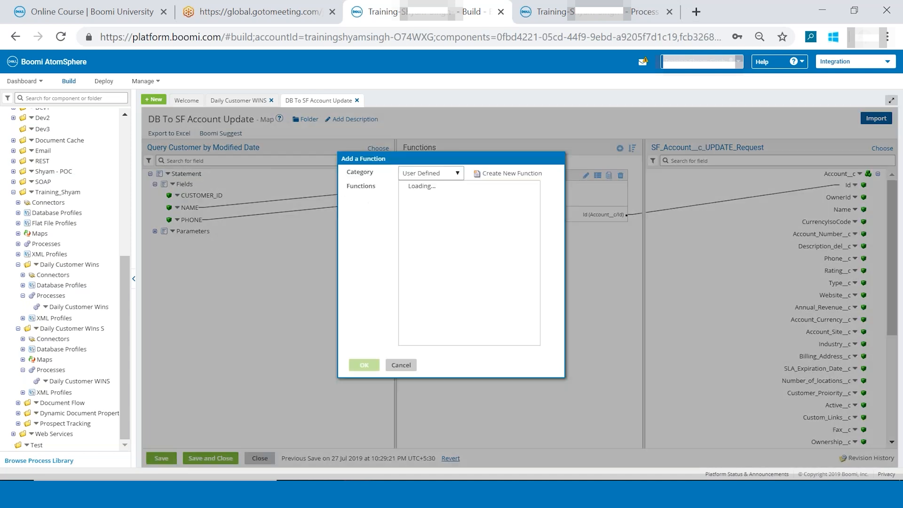
{"action": "left_click", "coordinate": [450, 175]}
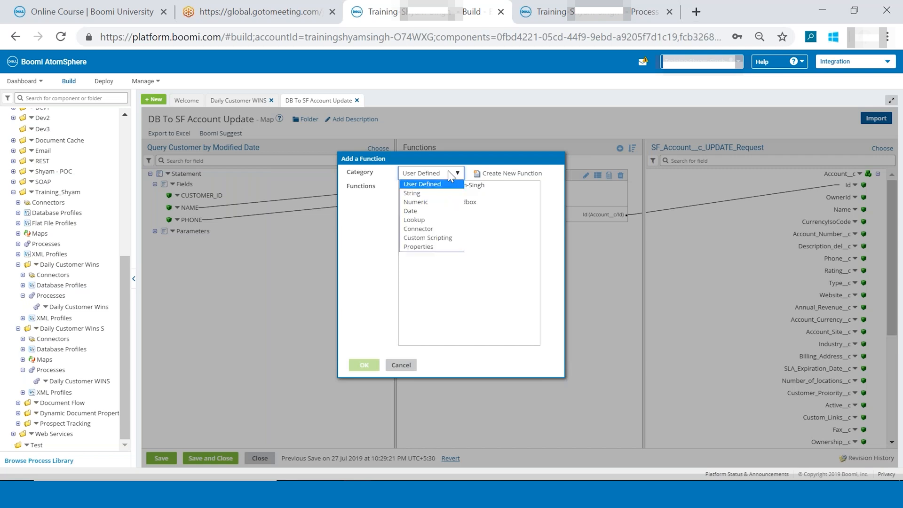
{"action": "left_click", "coordinate": [440, 194]}
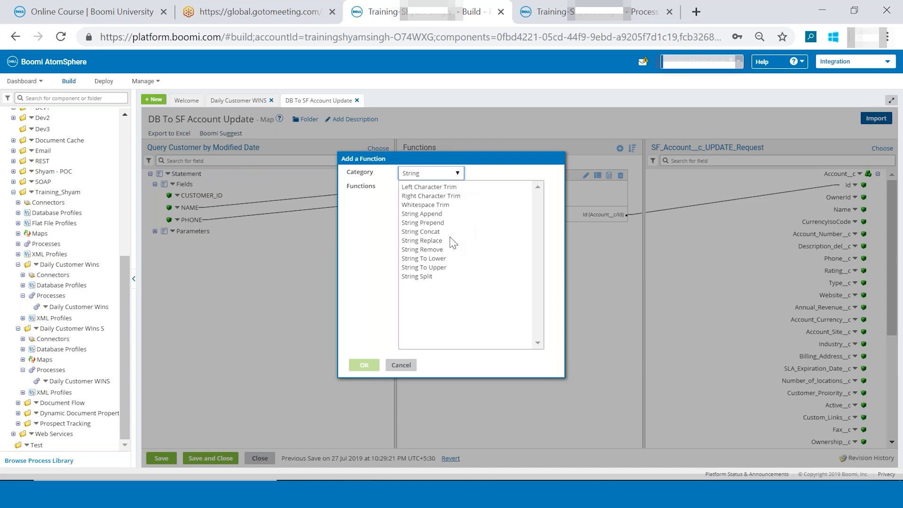
{"action": "left_click", "coordinate": [458, 174]}
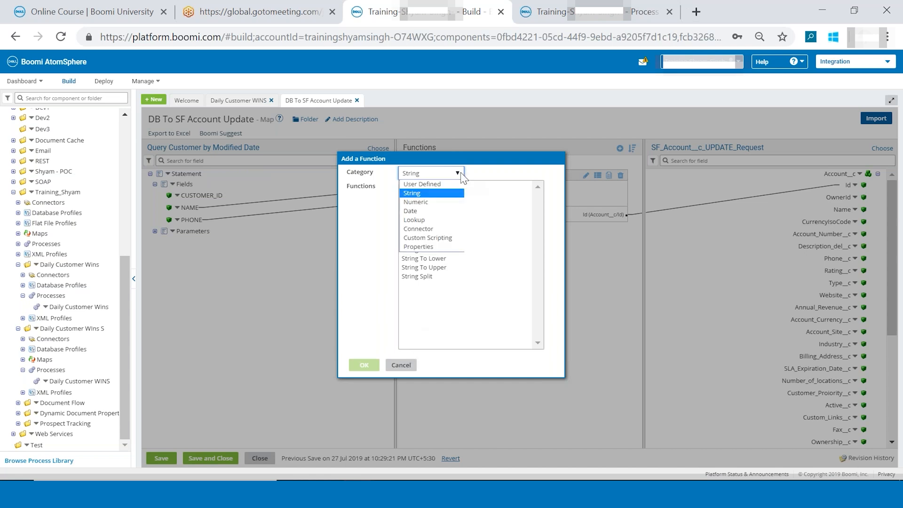
{"action": "left_click", "coordinate": [444, 204]}
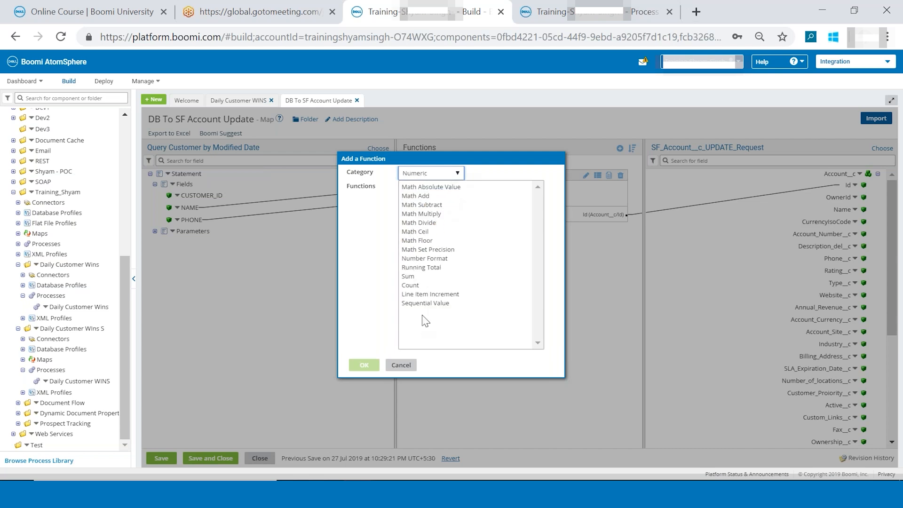
Step: Examine the available Date functions, highlighting Date Format and Get Current Date
{"action": "left_click", "coordinate": [457, 174]}
{"action": "left_click", "coordinate": [433, 213]}
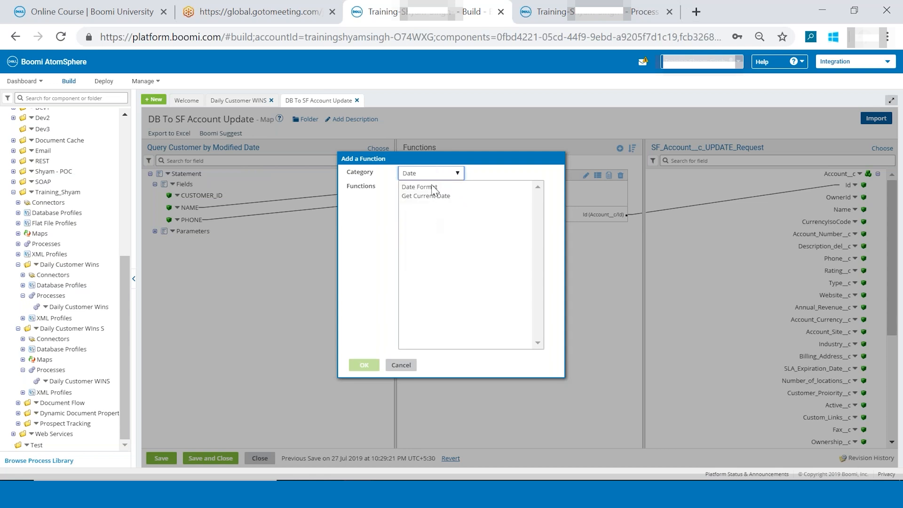
{"action": "left_click", "coordinate": [432, 187]}
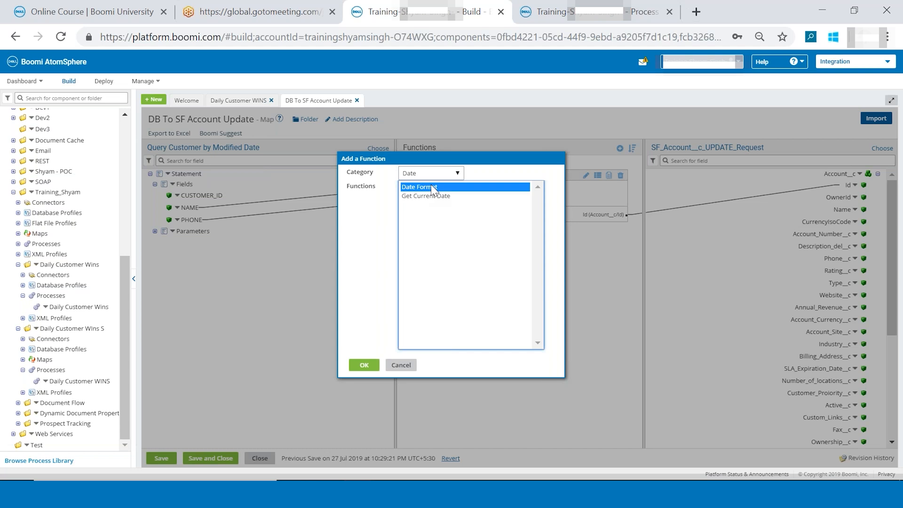
{"action": "left_click", "coordinate": [424, 197]}
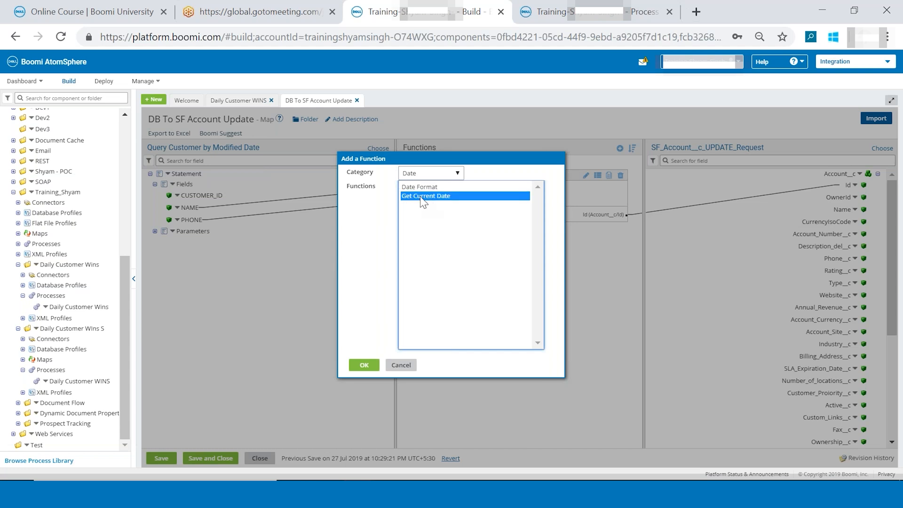
Step: Examine the available Lookup functions, highlighting Cross Reference Lookup, Document Cache Lookup and Simple Lookup
{"action": "left_click", "coordinate": [458, 173]}
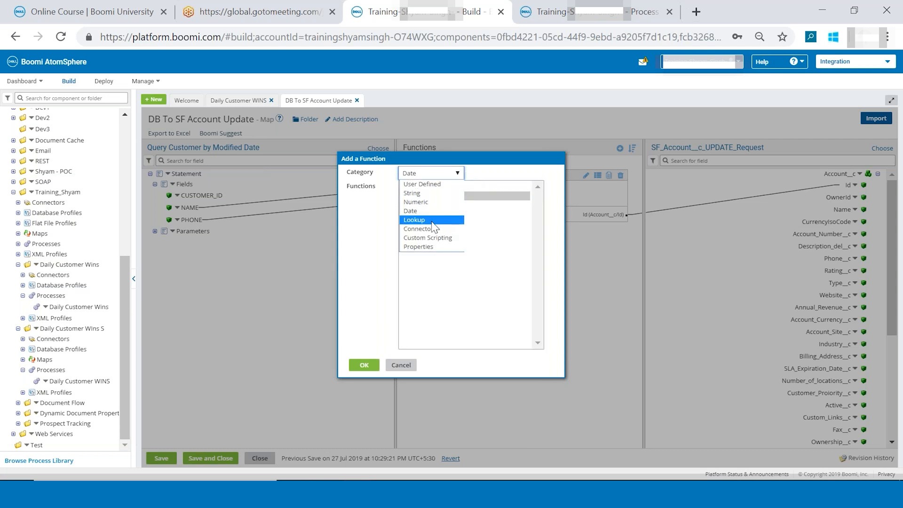
{"action": "left_click", "coordinate": [431, 220]}
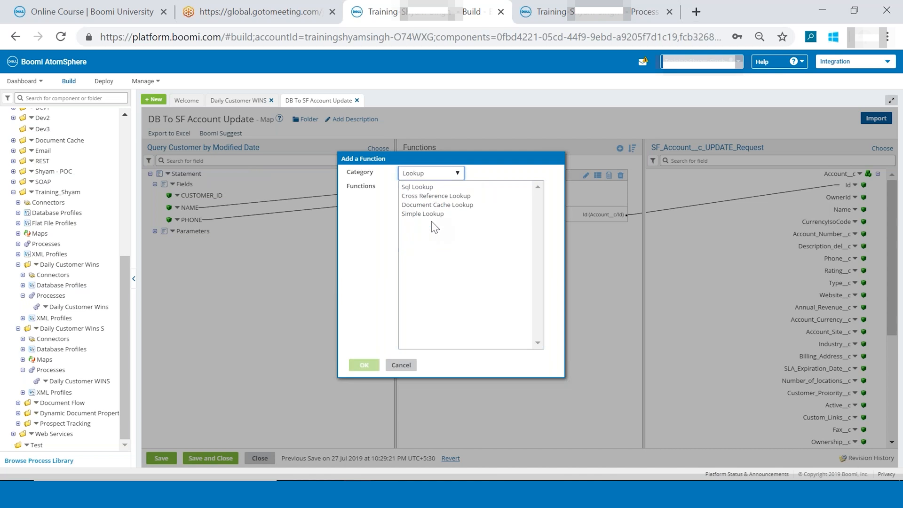
{"action": "left_click", "coordinate": [433, 197]}
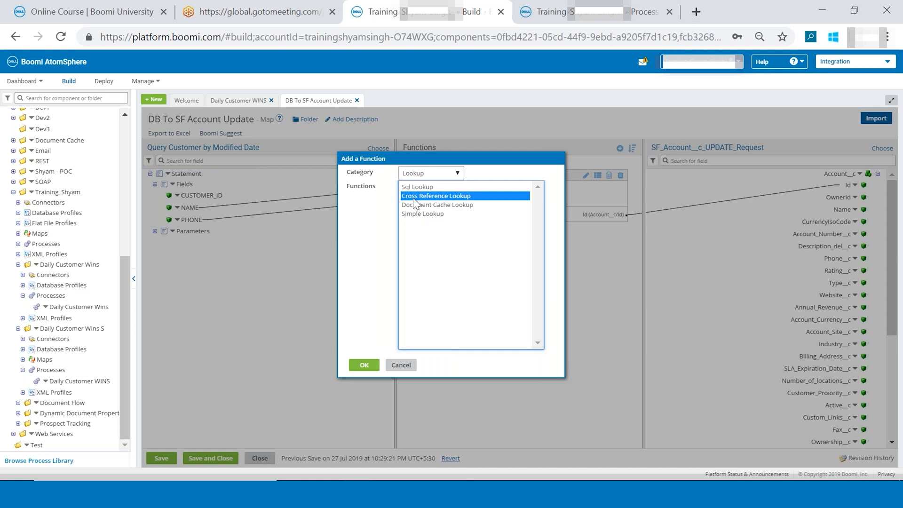
{"action": "left_click", "coordinate": [439, 205]}
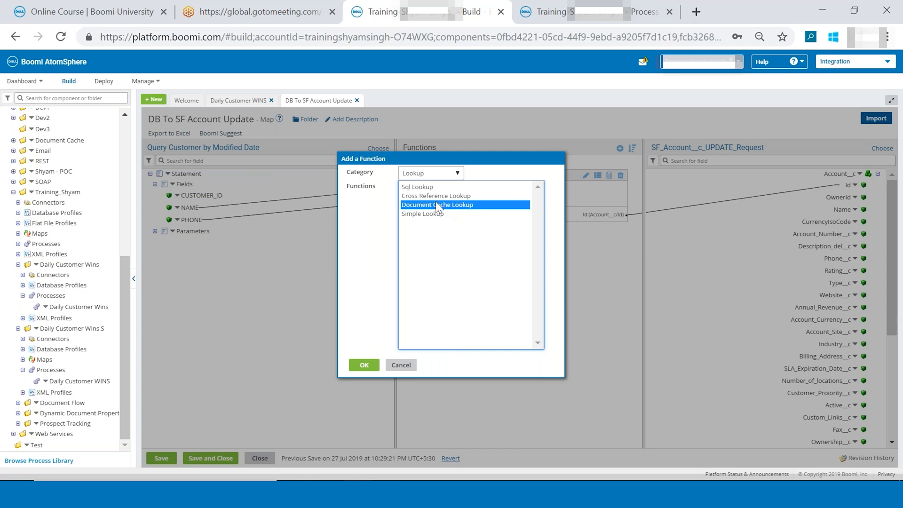
{"action": "left_click", "coordinate": [428, 215]}
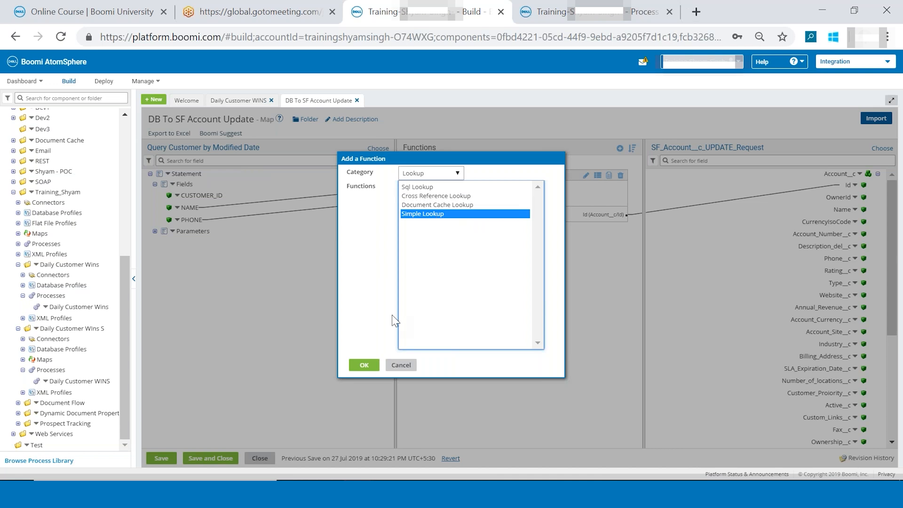
Step: Examine the connectors available for a new Connector Call function without adding it to the map
{"action": "left_click", "coordinate": [399, 366]}
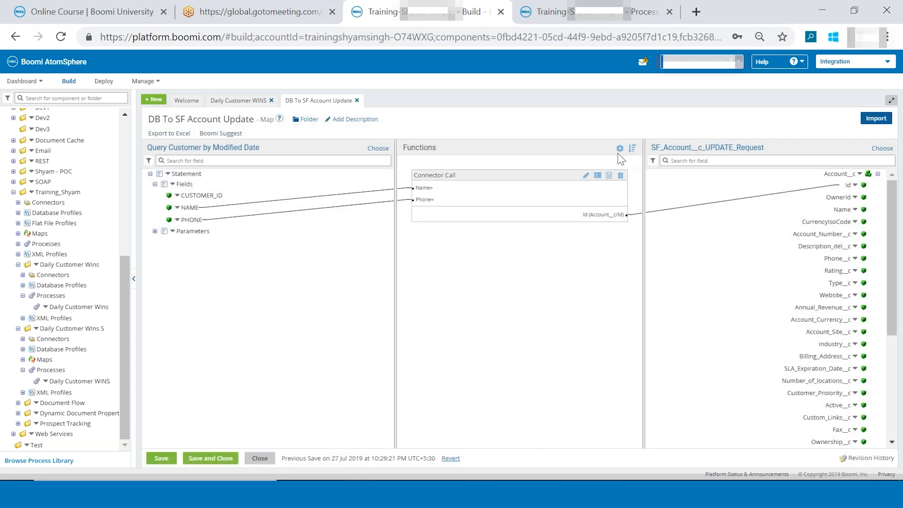
{"action": "left_click", "coordinate": [620, 150]}
{"action": "left_click", "coordinate": [449, 173]}
{"action": "left_click", "coordinate": [435, 229]}
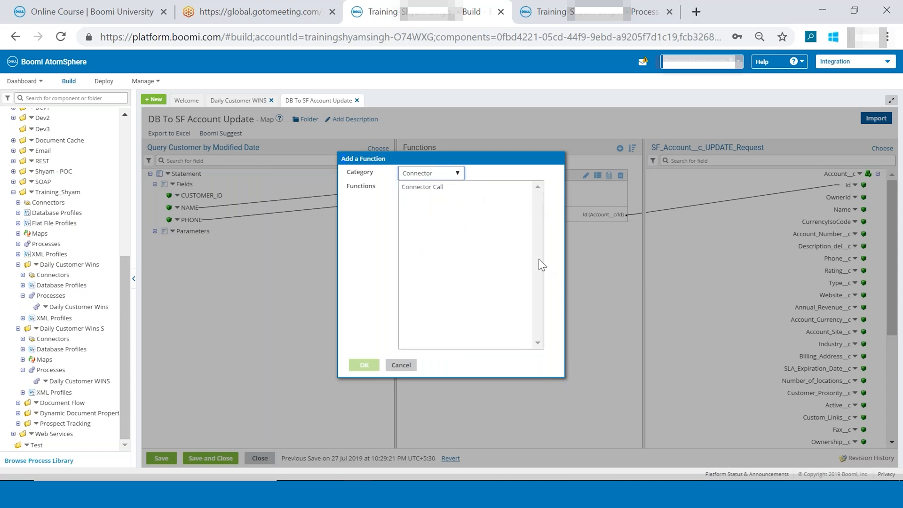
{"action": "left_click", "coordinate": [457, 188]}
{"action": "left_click", "coordinate": [364, 365]}
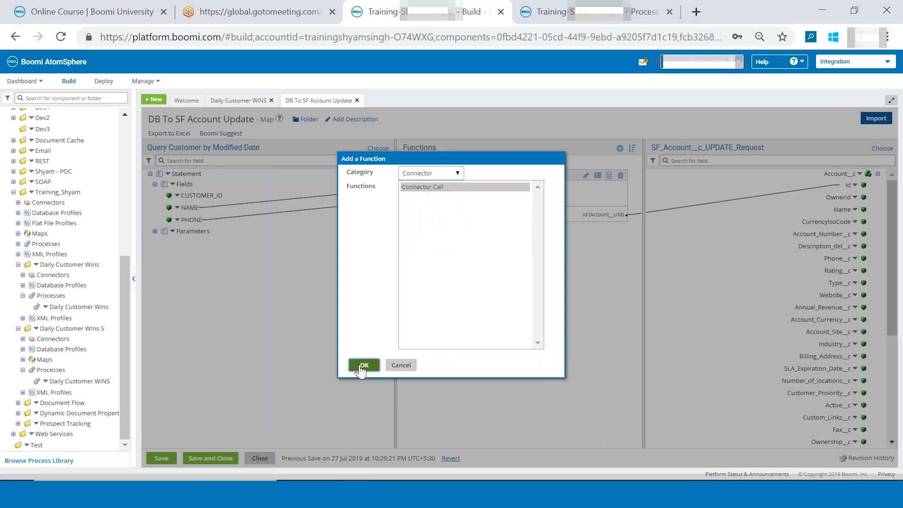
{"action": "left_click", "coordinate": [494, 181]}
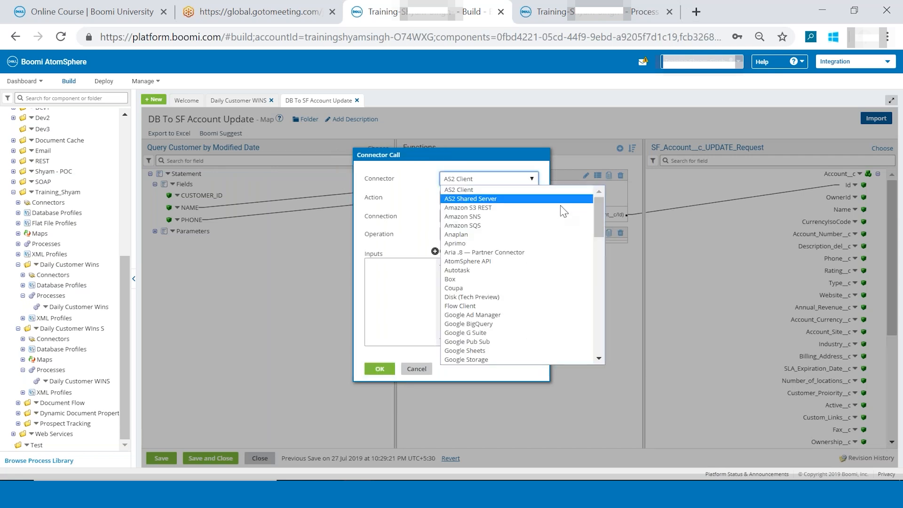
{"action": "mouse_move", "coordinate": [597, 215]}
{"action": "left_mouse_down"}
{"action": "mouse_move", "coordinate": [591, 344]}
{"action": "mouse_move", "coordinate": [598, 199]}
{"action": "left_mouse_up"}
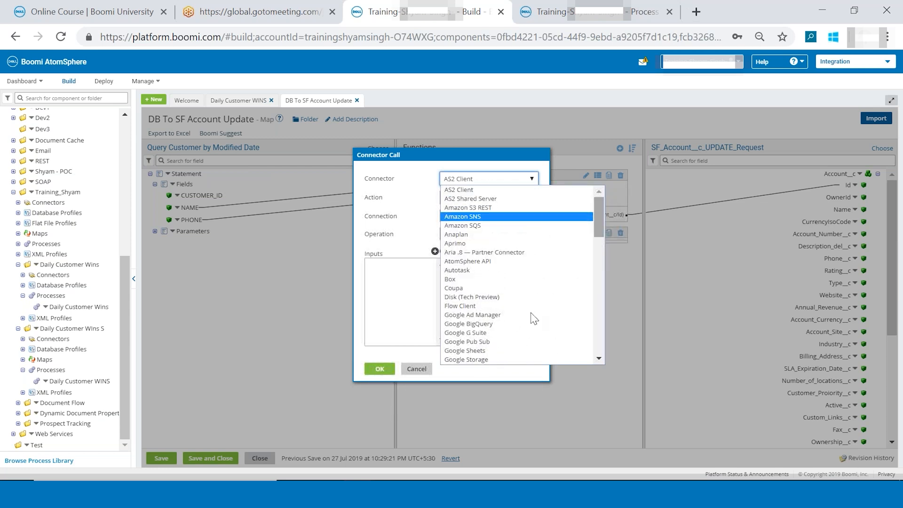
{"action": "scroll", "coordinate": [541, 359], "scroll_direction": "down", "scroll_amount": 1}
{"action": "left_click_drag", "start_coordinate": [598, 237], "coordinate": [591, 207]}
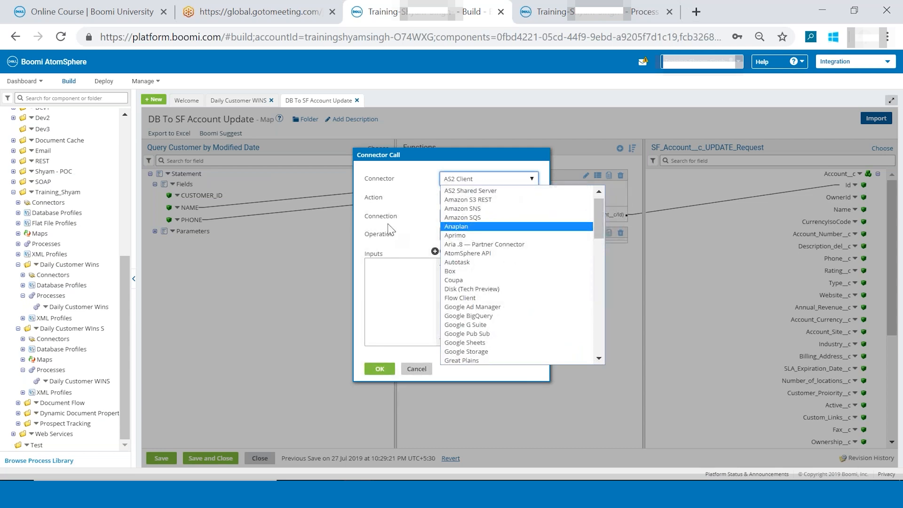
{"action": "left_click", "coordinate": [413, 242]}
{"action": "left_click", "coordinate": [426, 369]}
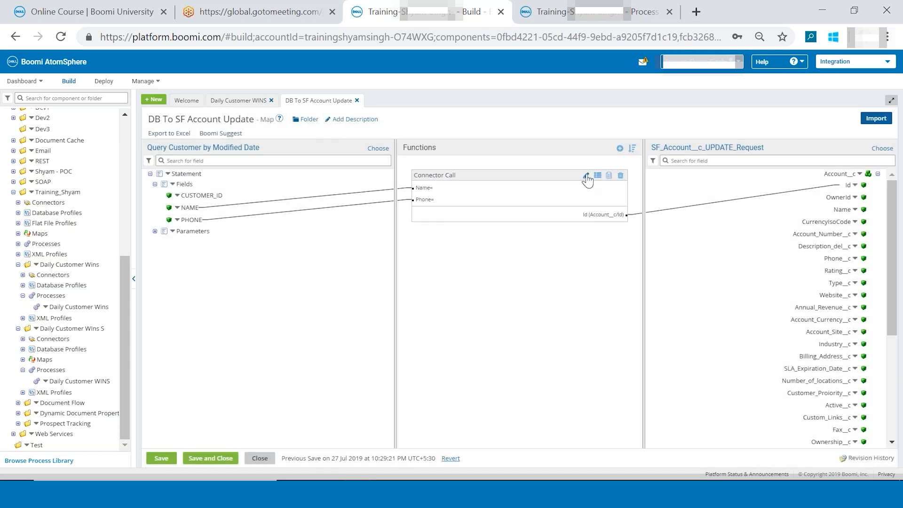
Step: Review the existing Connector Call function's connector, action, connection, operation, inputs and outputs without changing them
{"action": "left_click", "coordinate": [586, 177]}
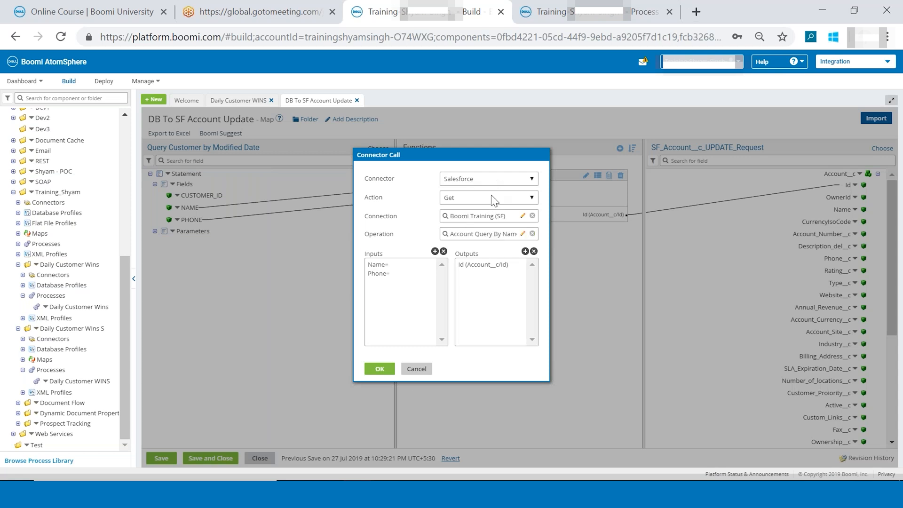
{"action": "left_click", "coordinate": [416, 369]}
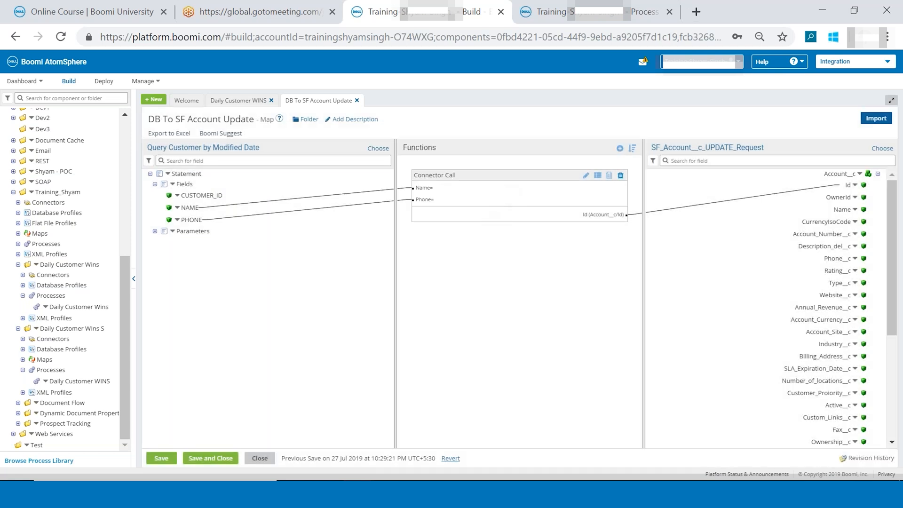
{"action": "left_click", "coordinate": [619, 148]}
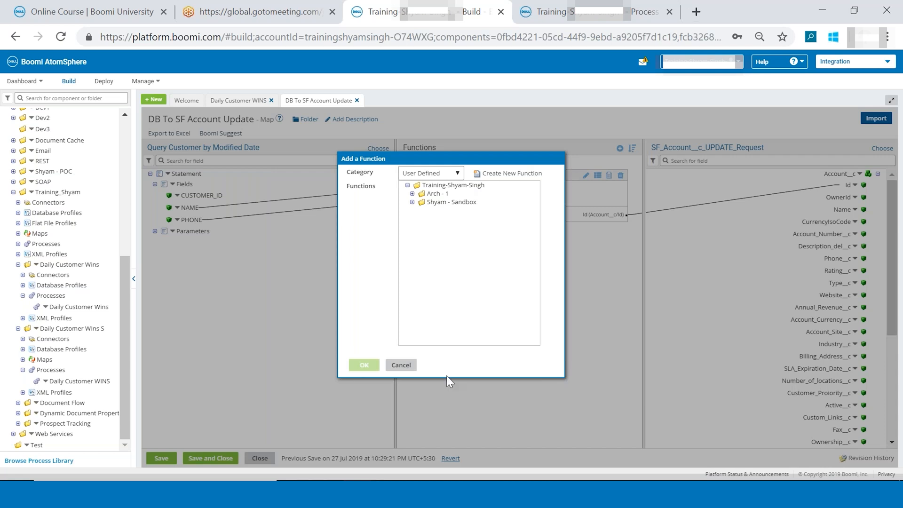
{"action": "left_click", "coordinate": [403, 366]}
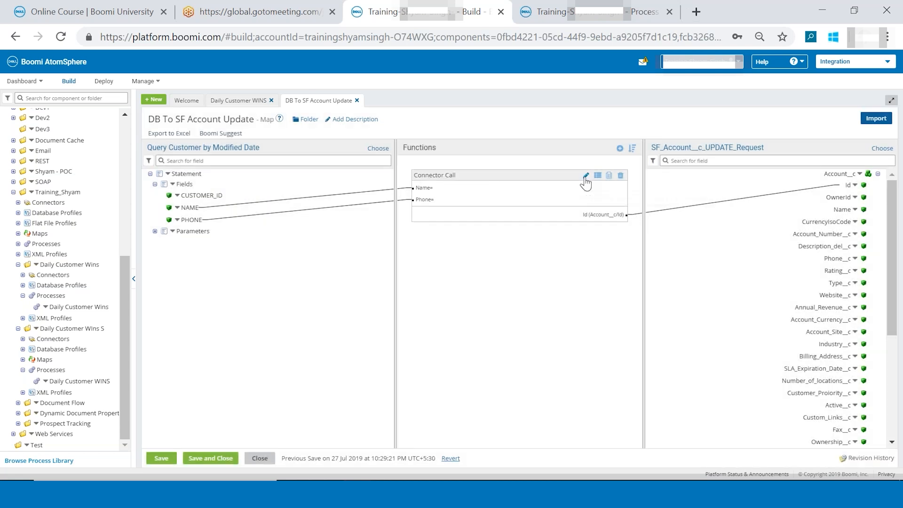
{"action": "left_click", "coordinate": [585, 175]}
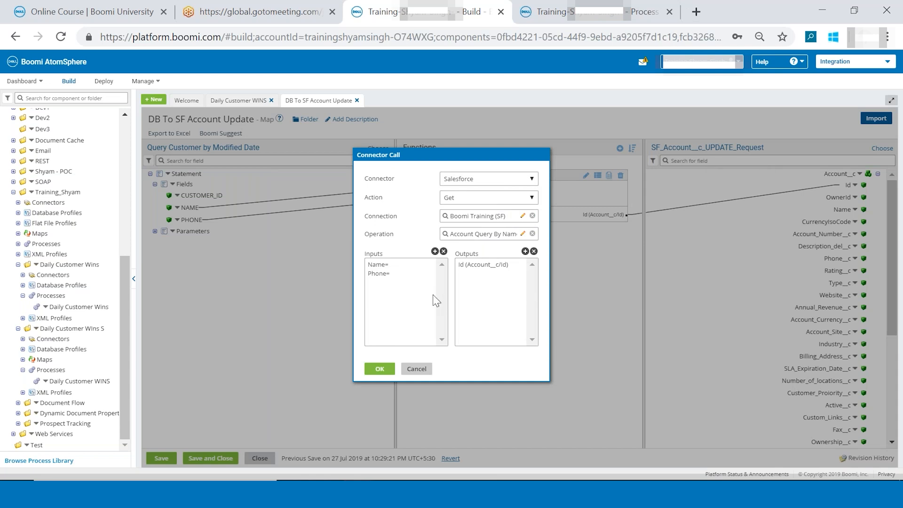
{"action": "left_click", "coordinate": [416, 369]}
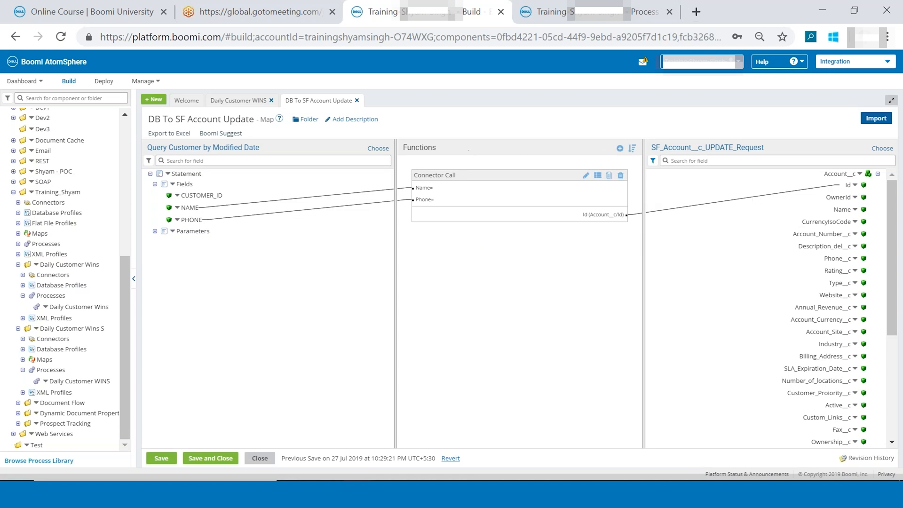
Step: Examine the script languages available for a Custom Scripting function without adding it to the map
{"action": "left_click", "coordinate": [619, 148]}
{"action": "left_click", "coordinate": [457, 173]}
{"action": "left_click", "coordinate": [430, 238]}
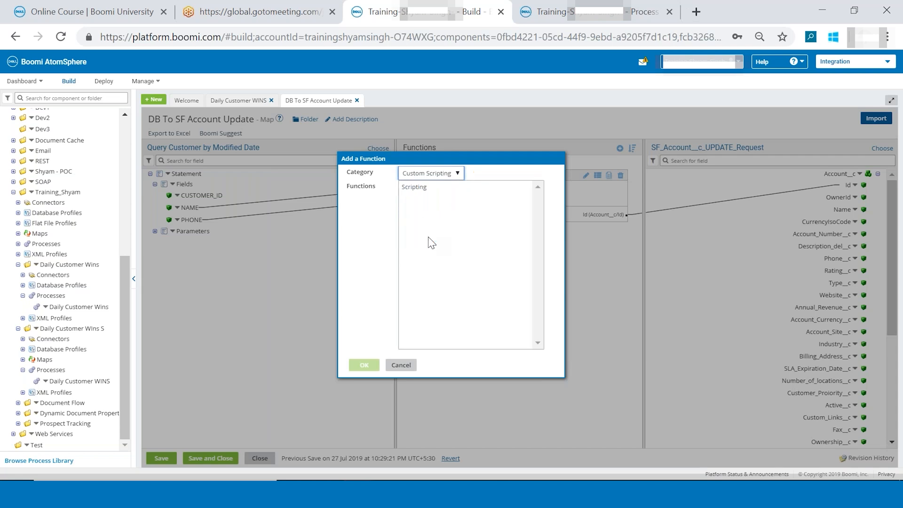
{"action": "left_click", "coordinate": [423, 188]}
{"action": "left_click", "coordinate": [356, 367]}
{"action": "left_click", "coordinate": [445, 179]}
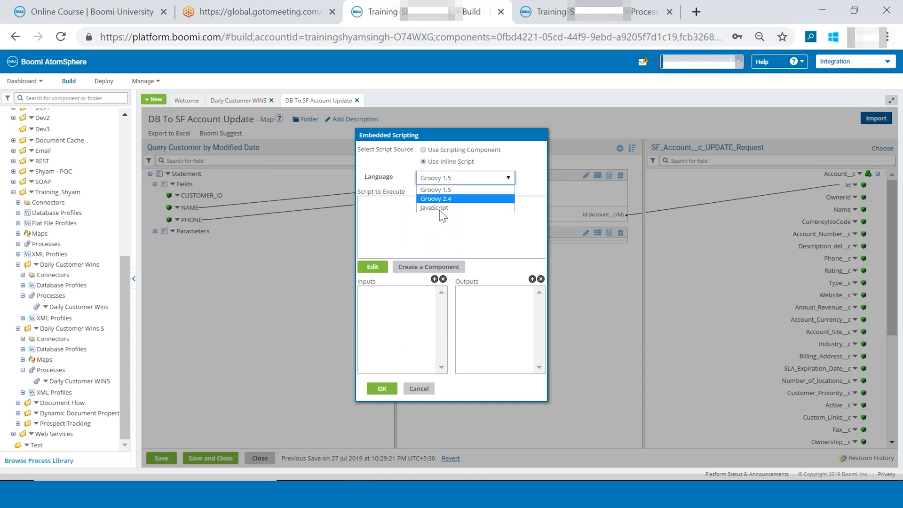
{"action": "left_click", "coordinate": [418, 388]}
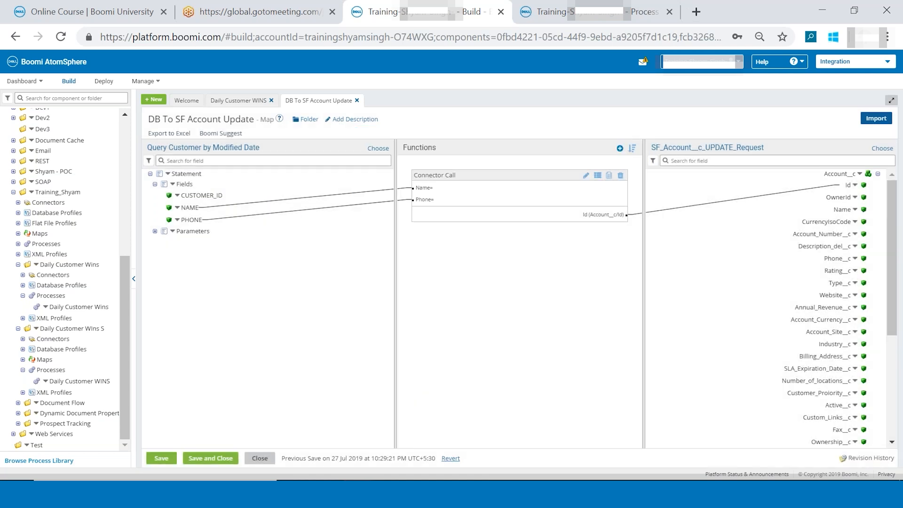
Step: Examine the Properties functions available to add to the map
{"action": "left_click", "coordinate": [619, 148]}
{"action": "left_click", "coordinate": [439, 173]}
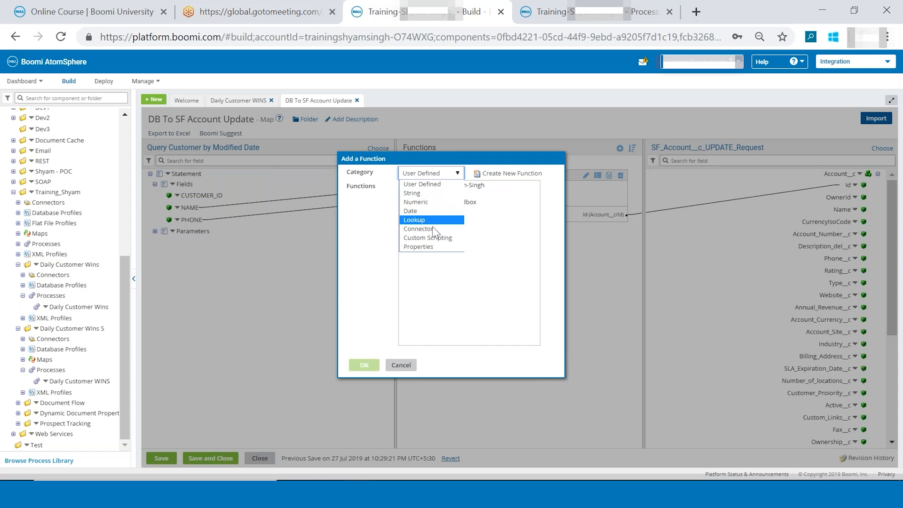
{"action": "left_click", "coordinate": [429, 247]}
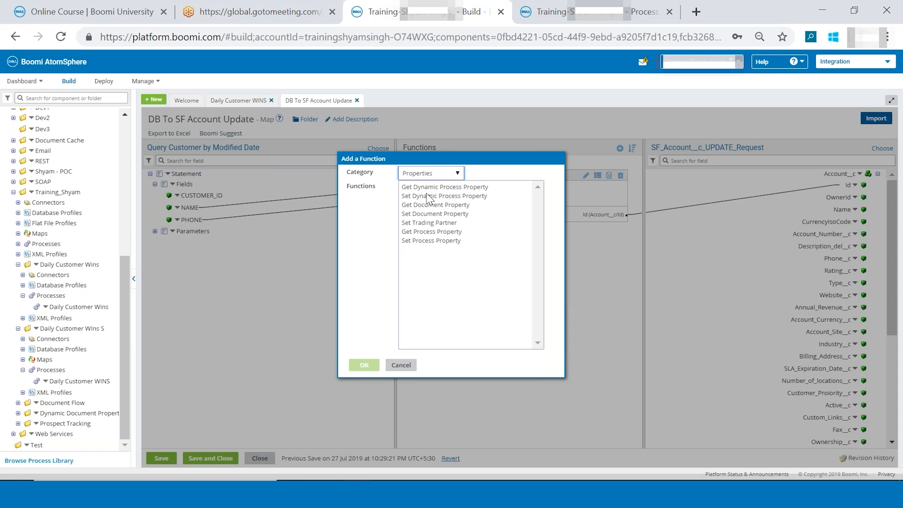
Step: Review the TEST dynamic document property in the Daily Customer WINS process's first Set Properties shape without changing it
{"action": "left_click", "coordinate": [233, 100]}
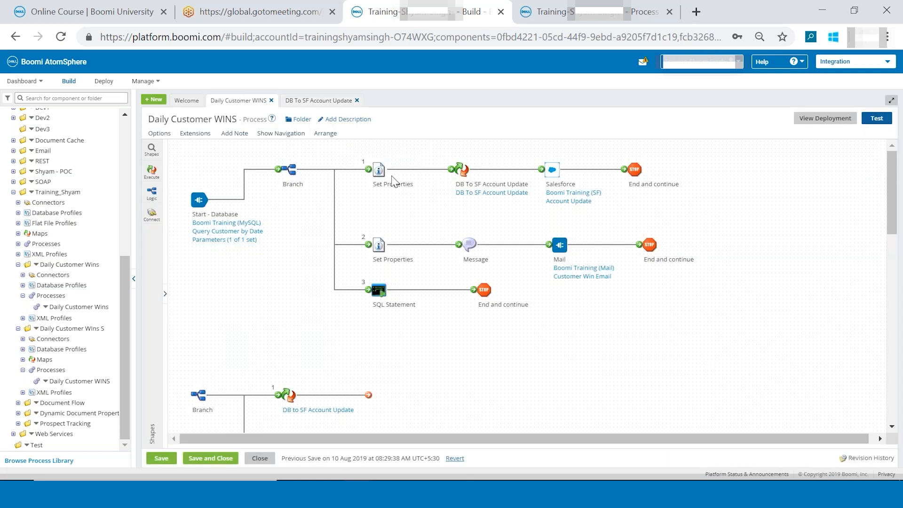
{"action": "mouse_move", "coordinate": [378, 170]}
{"action": "left_click", "coordinate": [378, 171]}
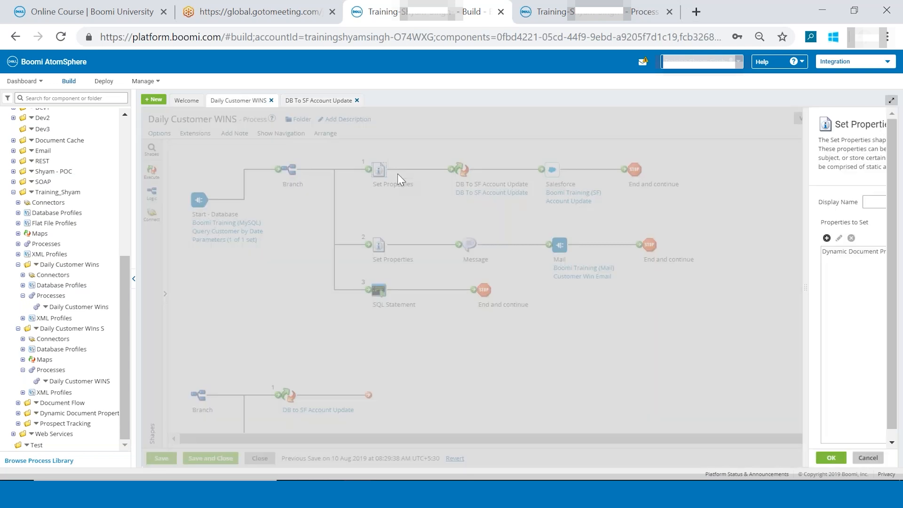
{"action": "left_click", "coordinate": [670, 255]}
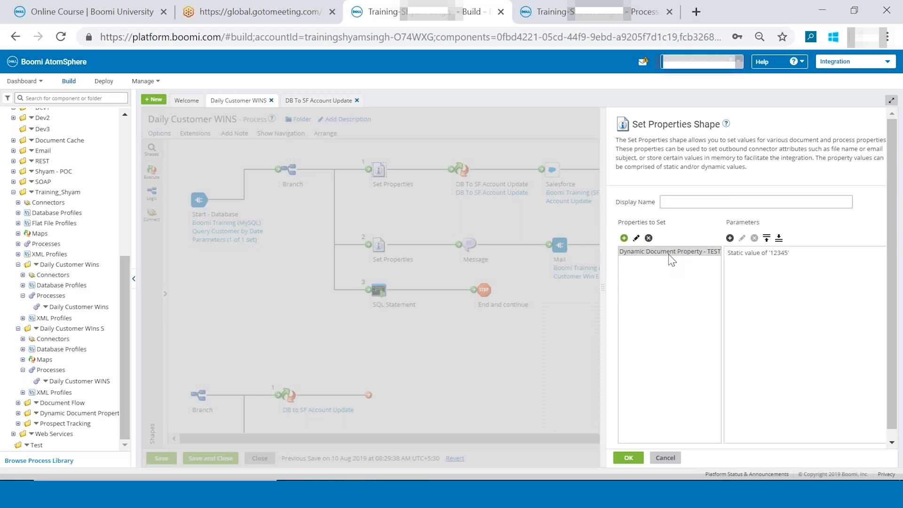
{"action": "left_click", "coordinate": [636, 238]}
{"action": "left_click", "coordinate": [429, 370]}
{"action": "left_click", "coordinate": [666, 462]}
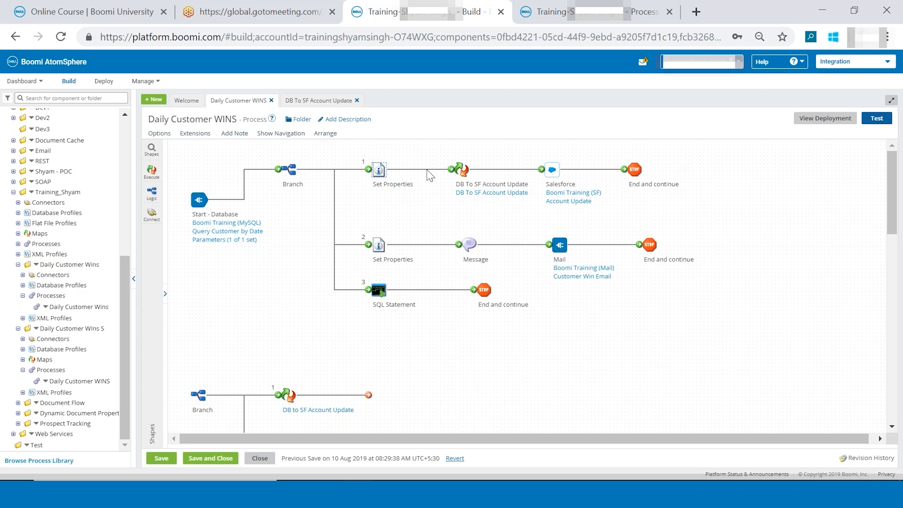
Step: Return to the DB To SF Account Update map and compare its dynamic process property and document property functions
{"action": "mouse_move", "coordinate": [466, 168]}
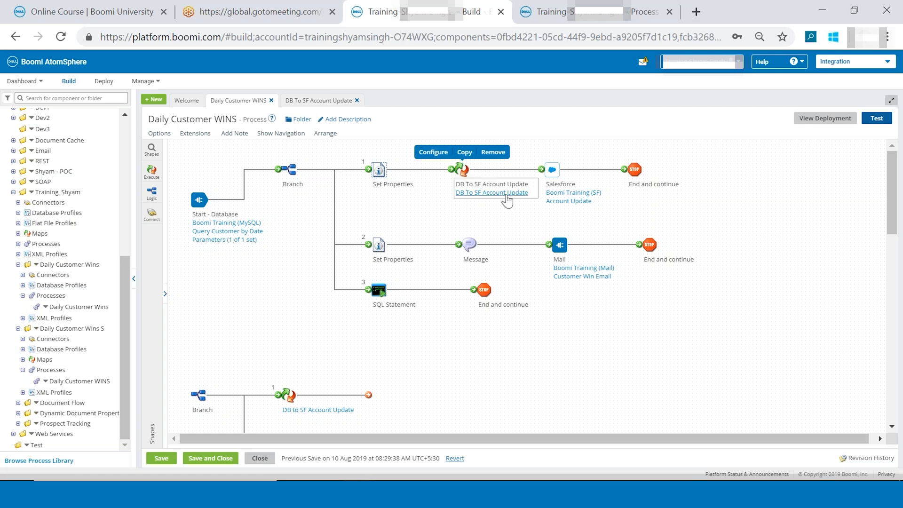
{"action": "left_click", "coordinate": [492, 192]}
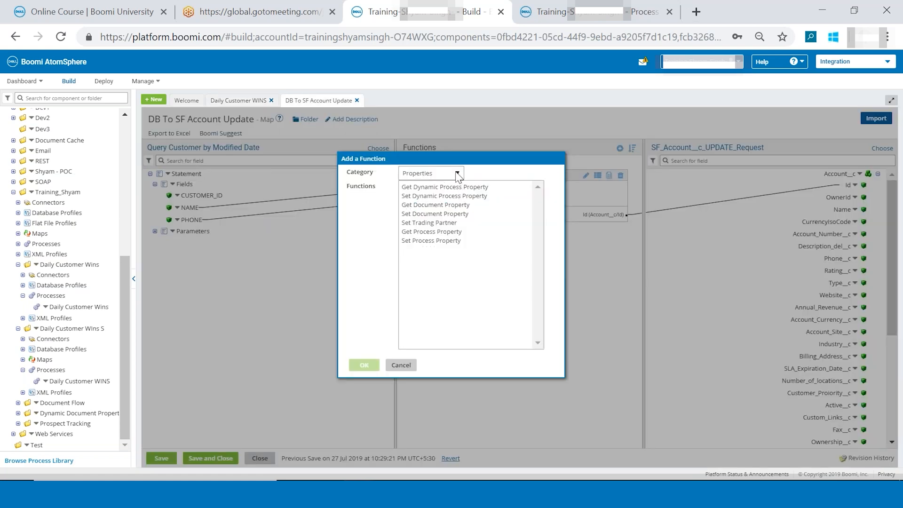
{"action": "left_click", "coordinate": [426, 188]}
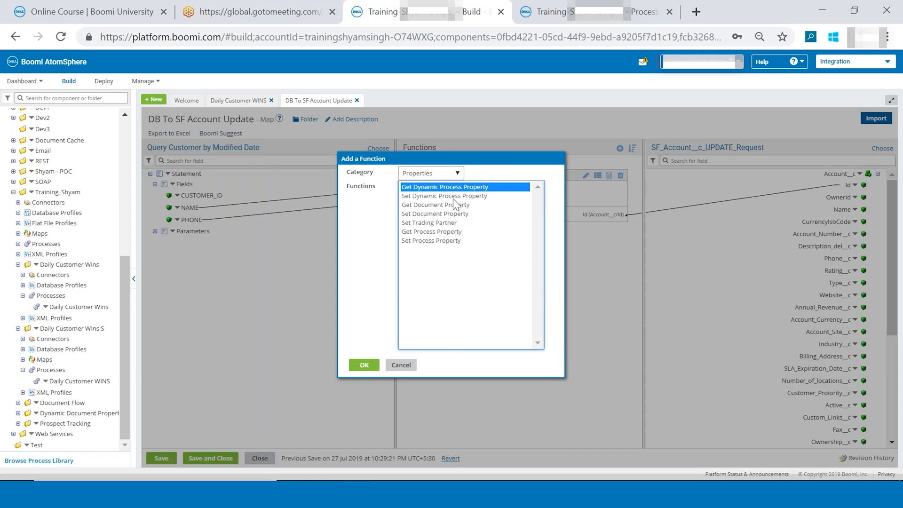
{"action": "left_click", "coordinate": [444, 214]}
Step: Try adding a Get Document Property function that reads the dynamic document property TEST
{"action": "left_click", "coordinate": [445, 205]}
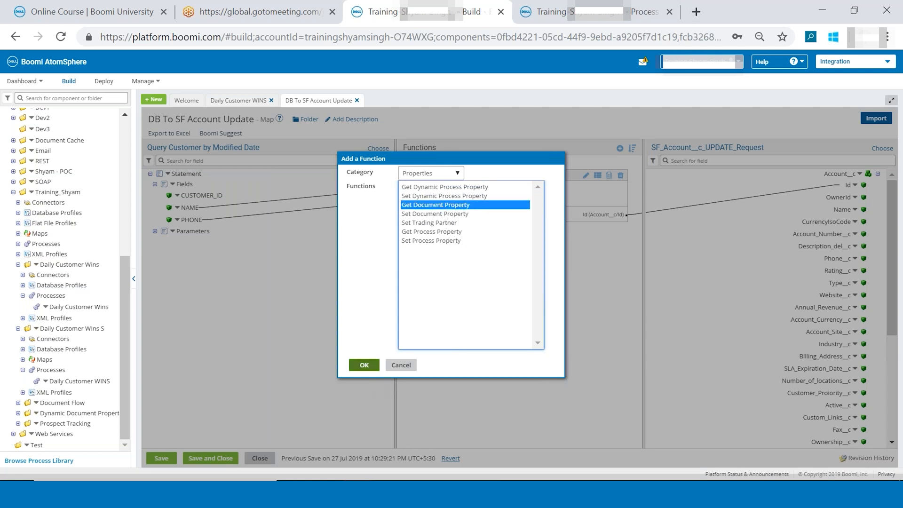
{"action": "left_click", "coordinate": [364, 365]}
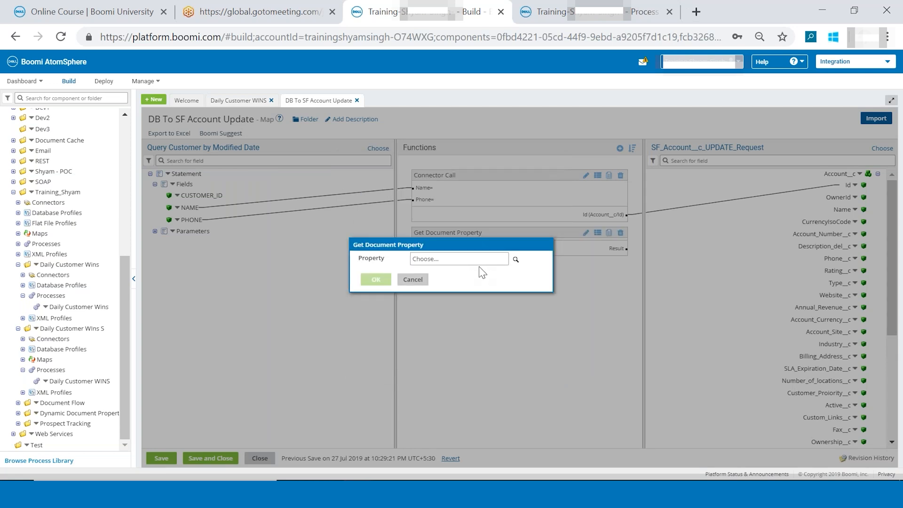
{"action": "left_click", "coordinate": [515, 259]}
{"action": "left_click", "coordinate": [460, 177]}
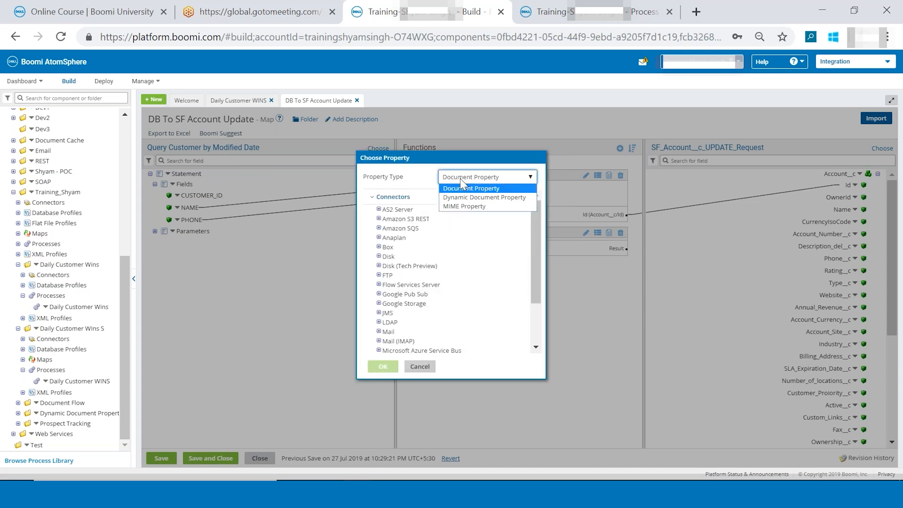
{"action": "left_click", "coordinate": [468, 199]}
{"action": "left_click", "coordinate": [467, 199]}
{"action": "type", "text": "T"}
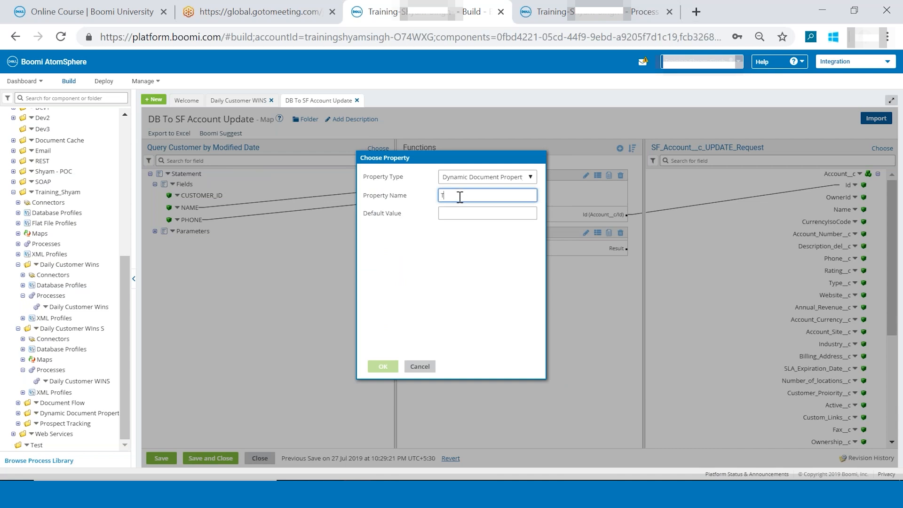
{"action": "type", "text": "EST"}
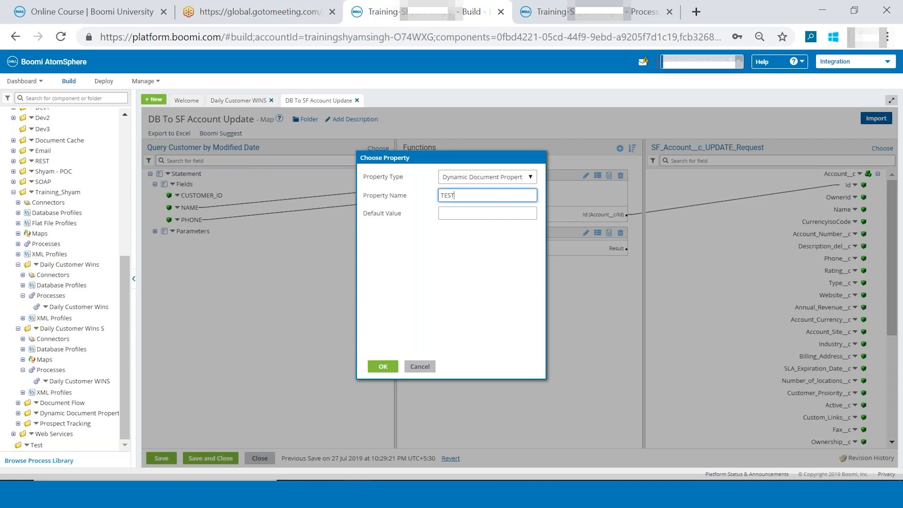
{"action": "key", "text": "Escape"}
{"action": "left_click", "coordinate": [426, 278]}
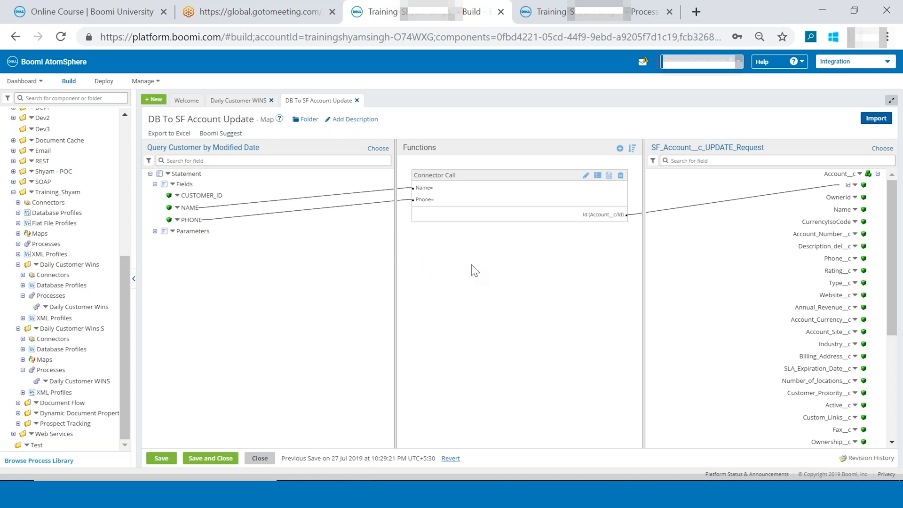
Step: Return to the Daily Customer WINS process and examine the available Execute and Logic shapes
{"action": "left_click", "coordinate": [247, 101]}
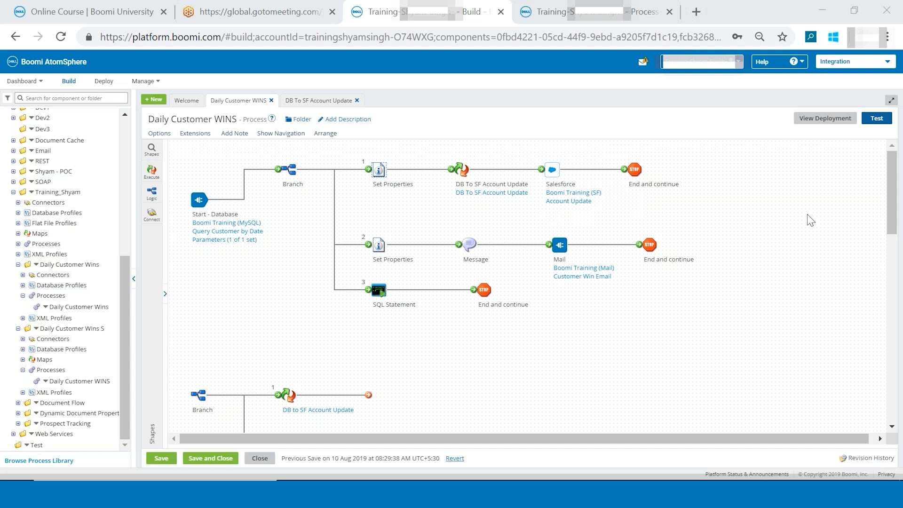
{"action": "mouse_move", "coordinate": [462, 171]}
{"action": "left_click", "coordinate": [152, 174]}
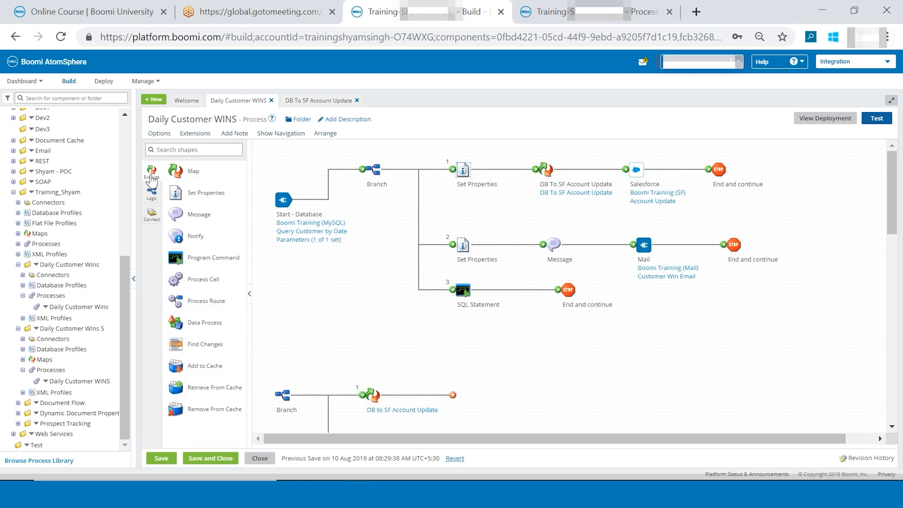
{"action": "left_click", "coordinate": [152, 192]}
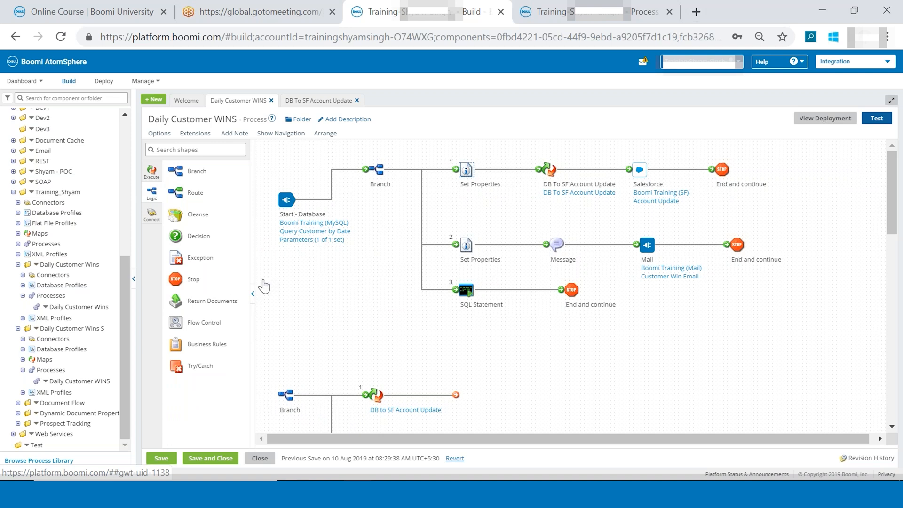
{"action": "left_click", "coordinate": [263, 283]}
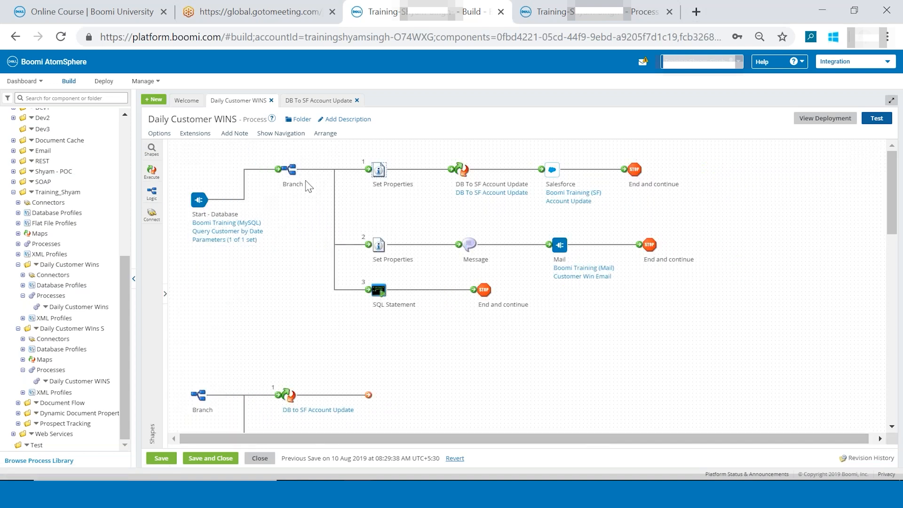
Step: Examine the branches of the Daily Customer WINS process, from the database start through the map and Salesforce shapes to branch 2's Set Properties
{"action": "mouse_move", "coordinate": [416, 186]}
{"action": "mouse_move", "coordinate": [205, 208]}
{"action": "mouse_move", "coordinate": [327, 186]}
{"action": "mouse_move", "coordinate": [288, 170]}
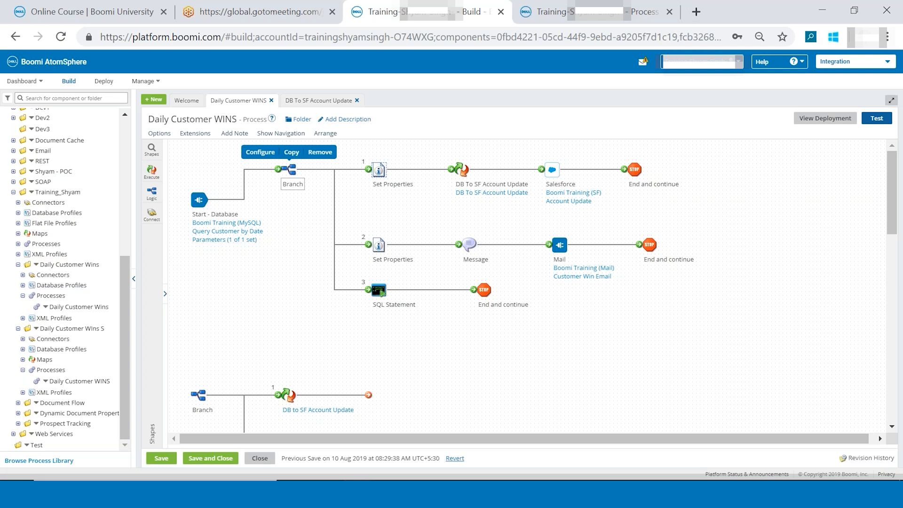
{"action": "mouse_move", "coordinate": [377, 170]}
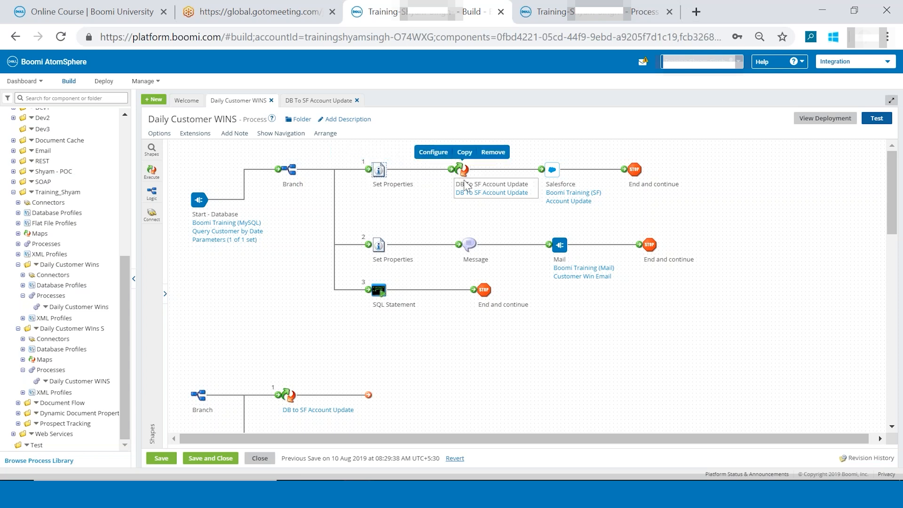
{"action": "mouse_move", "coordinate": [605, 194]}
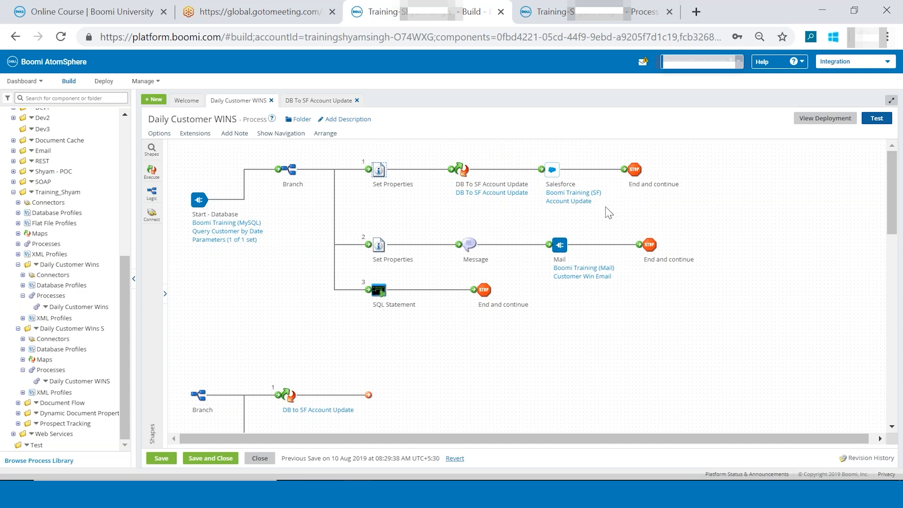
{"action": "mouse_move", "coordinate": [552, 162]}
{"action": "mouse_move", "coordinate": [398, 285]}
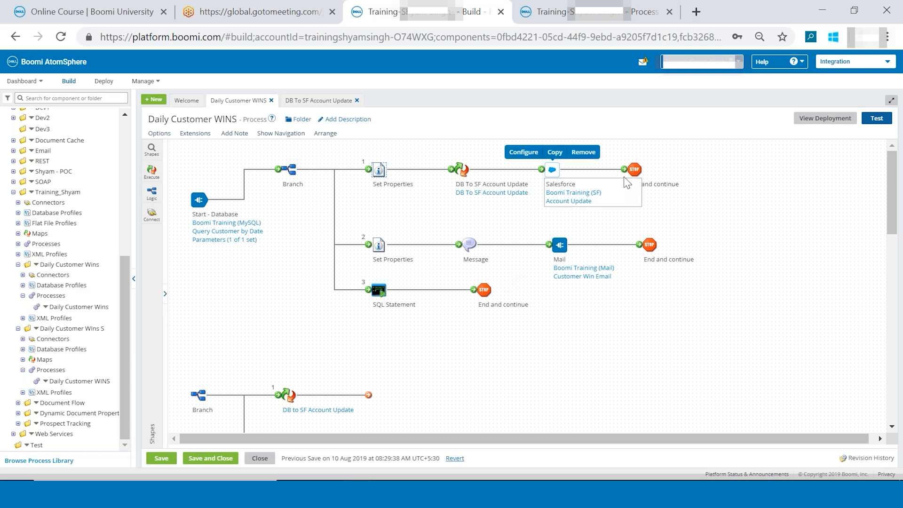
{"action": "mouse_move", "coordinate": [638, 168]}
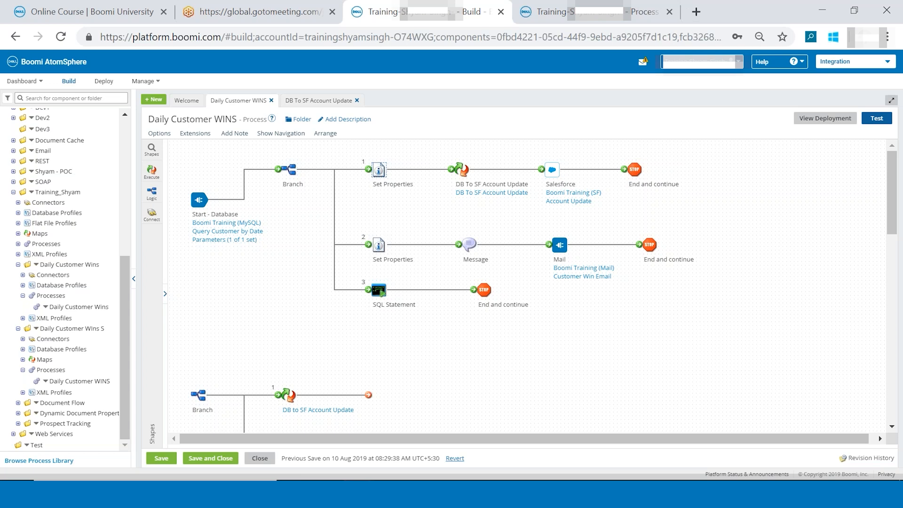
{"action": "mouse_move", "coordinate": [379, 245]}
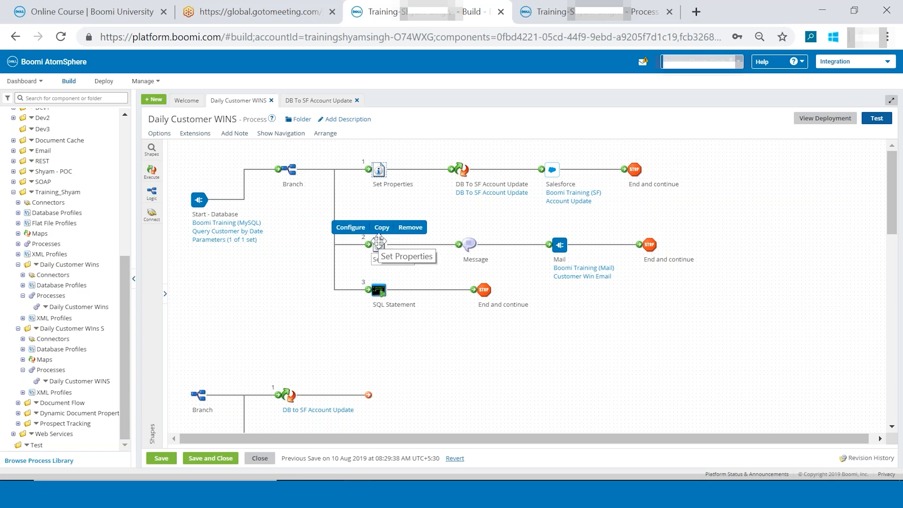
{"action": "left_click", "coordinate": [165, 459]}
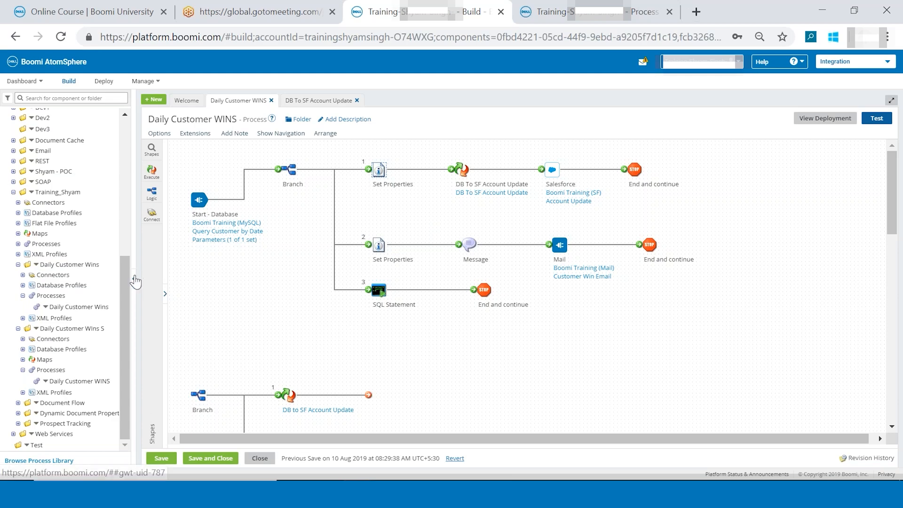
Step: Collapse the component explorer, then review the DB To SF Account Update map's Connector Call mapping and close the map
{"action": "left_click", "coordinate": [135, 281]}
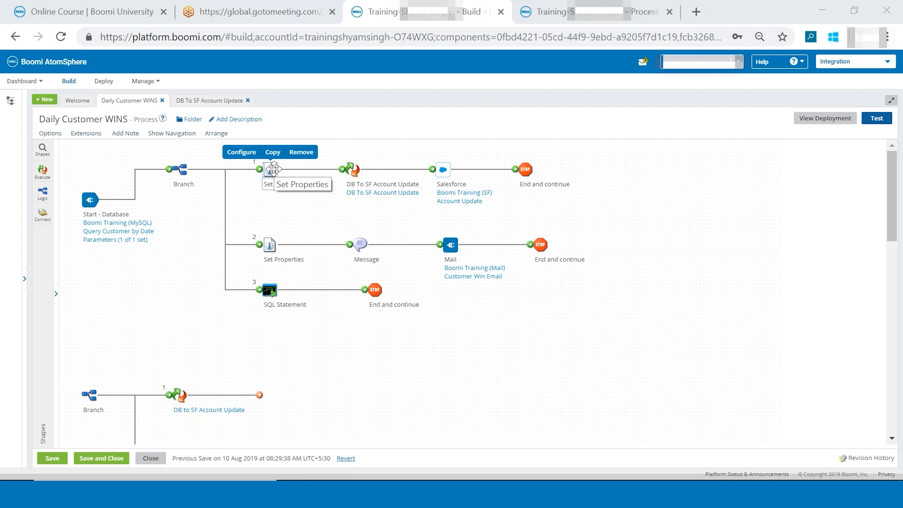
{"action": "left_click", "coordinate": [352, 169]}
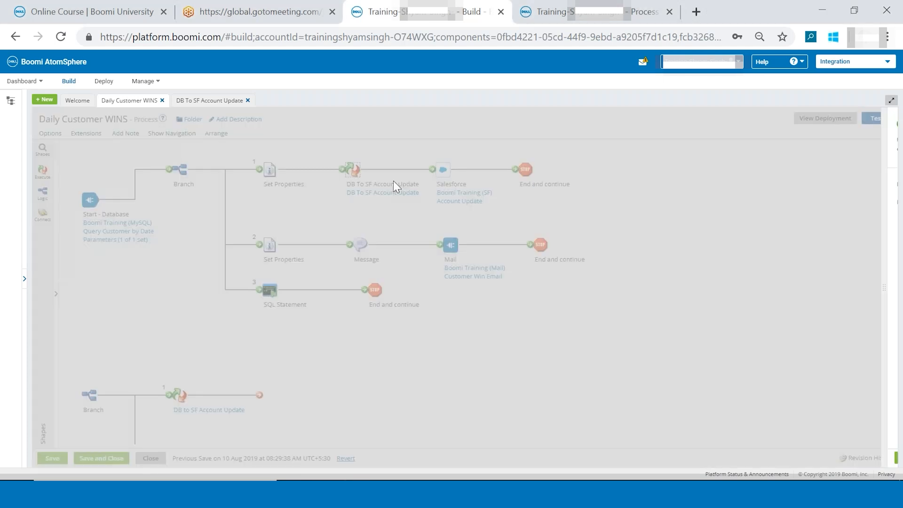
{"action": "key", "text": "Return"}
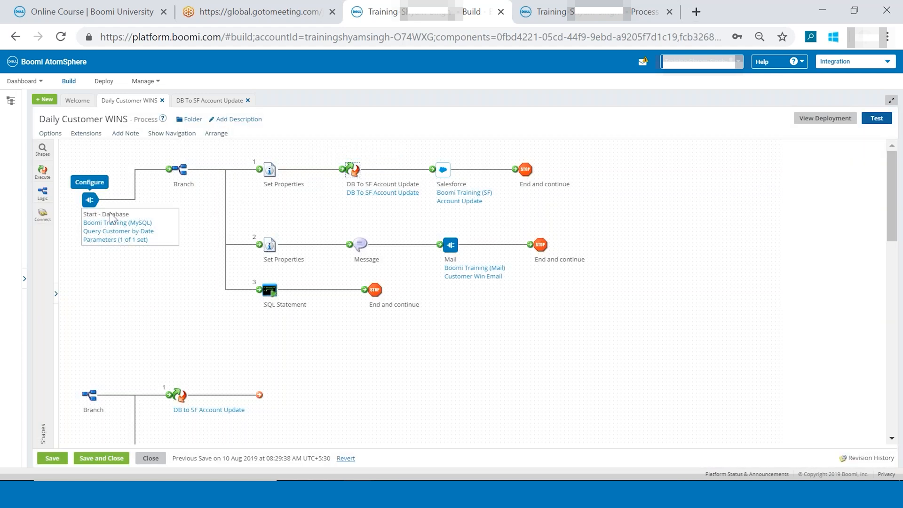
{"action": "left_click", "coordinate": [376, 193]}
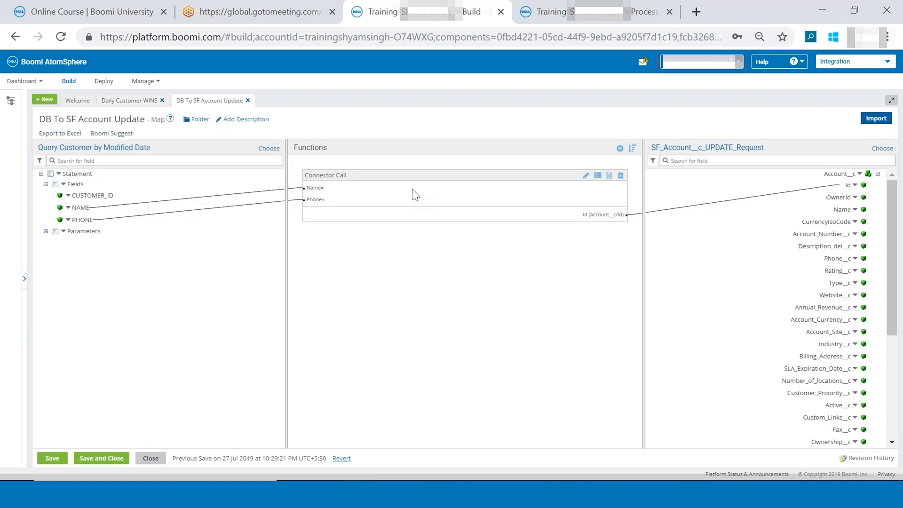
{"action": "left_click", "coordinate": [151, 459]}
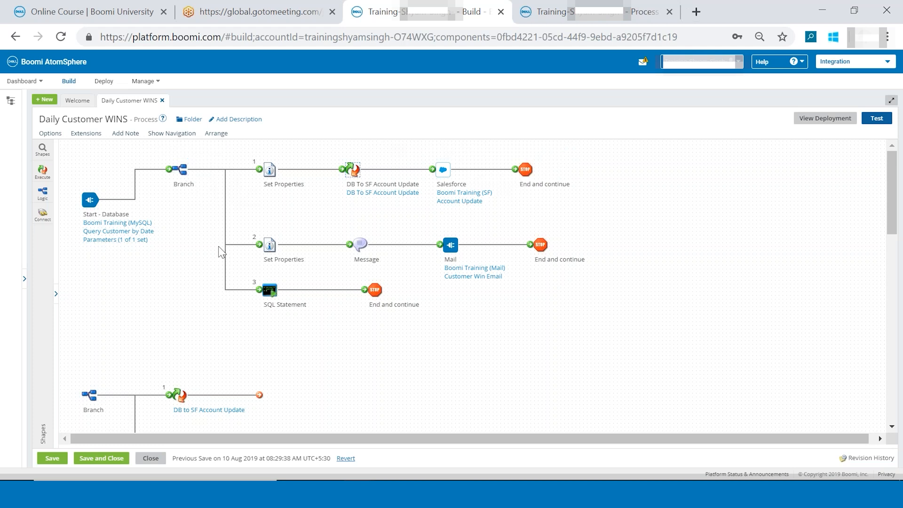
Step: Review the Mail - Subject property and its NAME profile element parameter in branch 2's Set Properties shape, discarding any edits
{"action": "left_click", "coordinate": [270, 245]}
{"action": "left_click", "coordinate": [629, 252]}
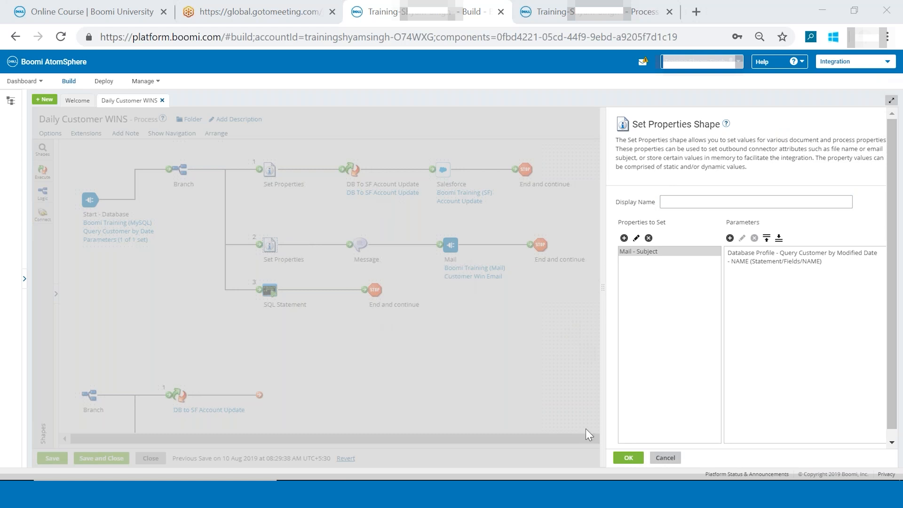
{"action": "left_click", "coordinate": [663, 458]}
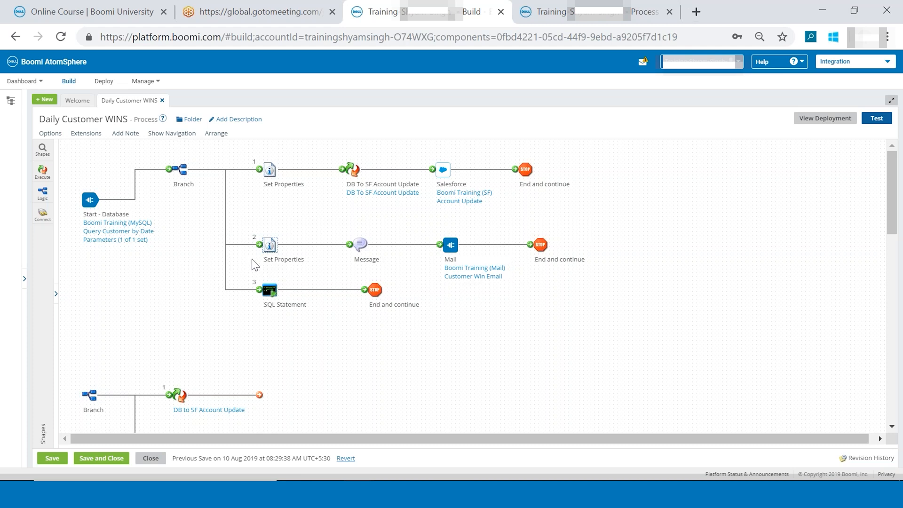
{"action": "left_click", "coordinate": [269, 245]}
{"action": "left_click", "coordinate": [656, 248]}
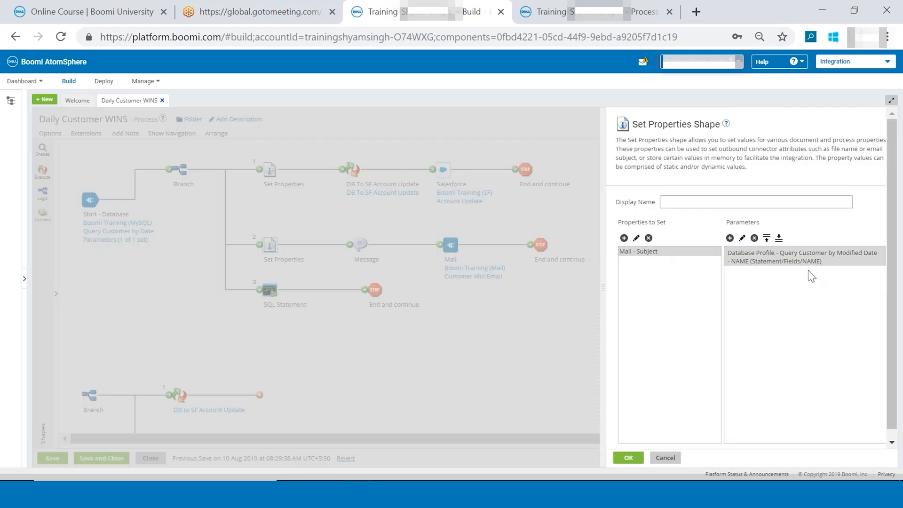
{"action": "left_click", "coordinate": [742, 237]}
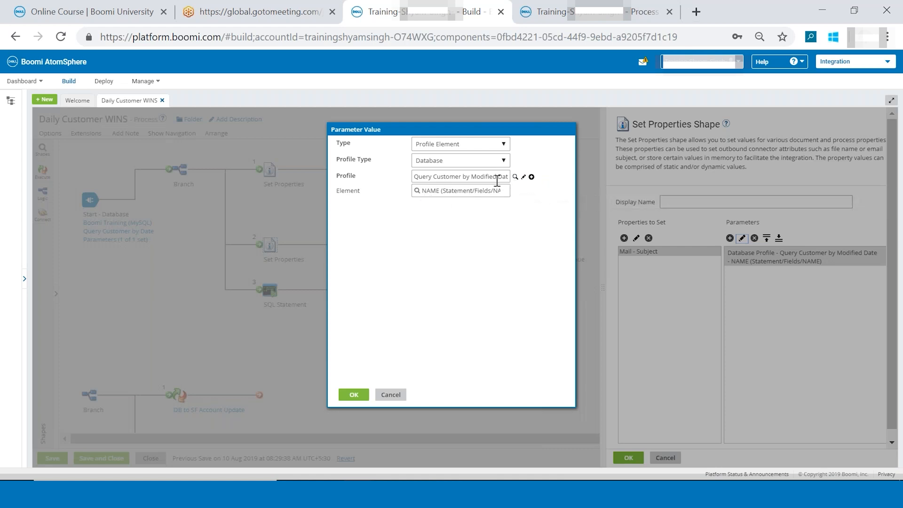
{"action": "left_click", "coordinate": [515, 178]}
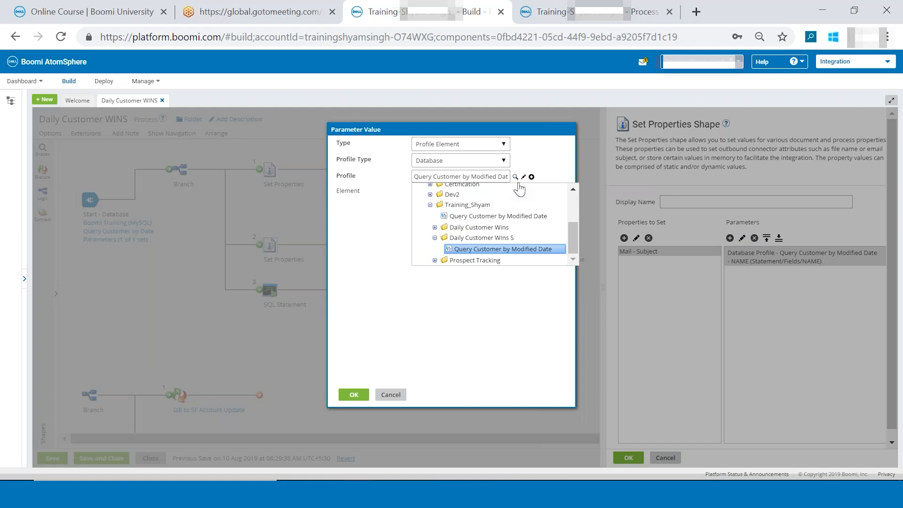
{"action": "left_click", "coordinate": [529, 148]}
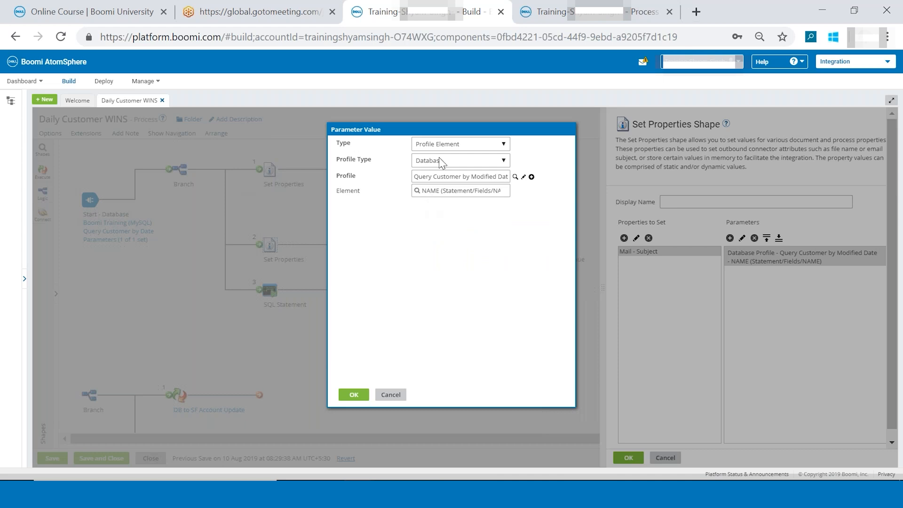
{"action": "left_click", "coordinate": [391, 395]}
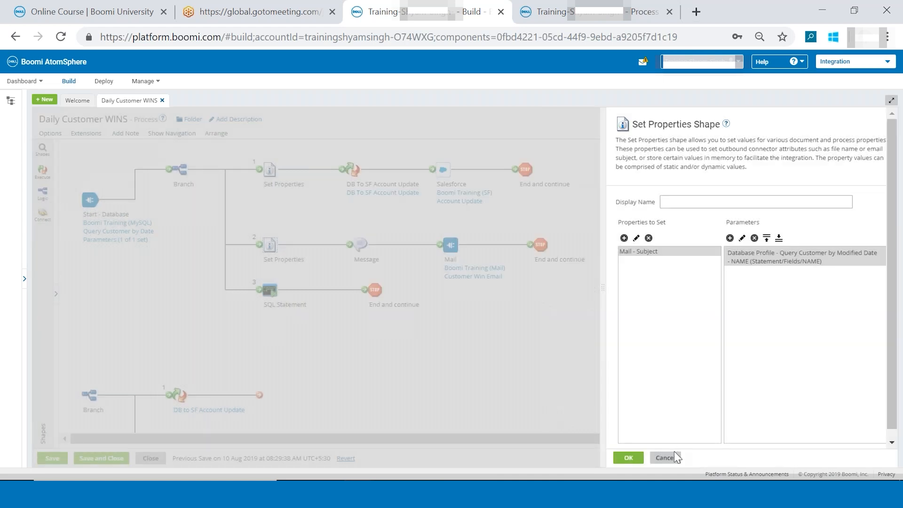
{"action": "left_click", "coordinate": [674, 453]}
Step: Open branch 2's Message shape and examine the HTML text of its message body
{"action": "mouse_move", "coordinate": [360, 245]}
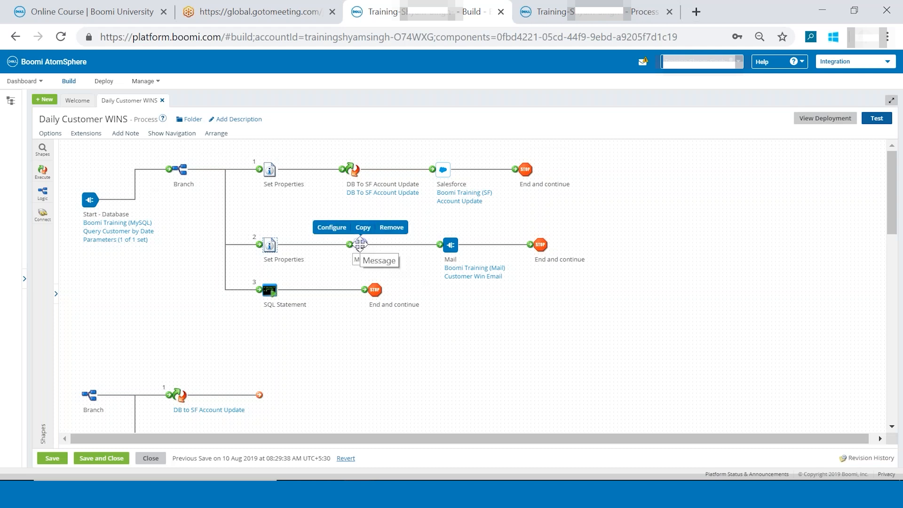
{"action": "double_click", "coordinate": [360, 244]}
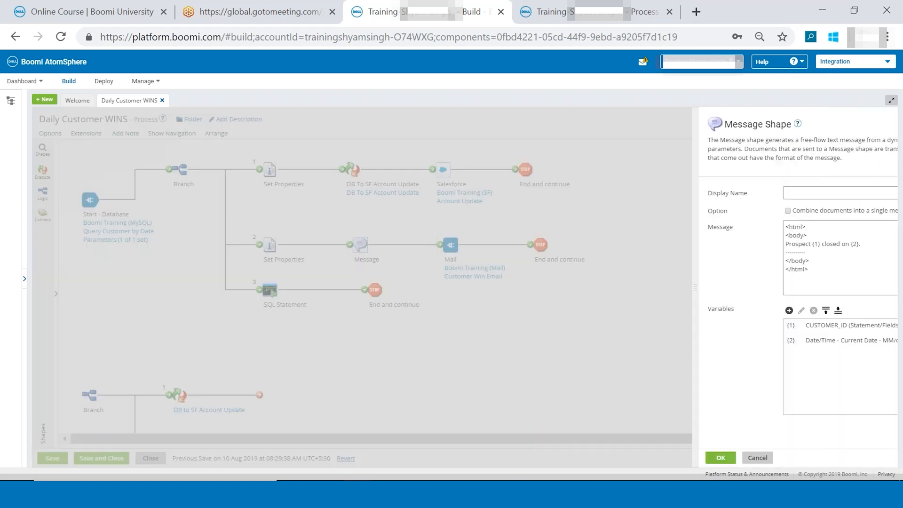
{"action": "left_click", "coordinate": [728, 271]}
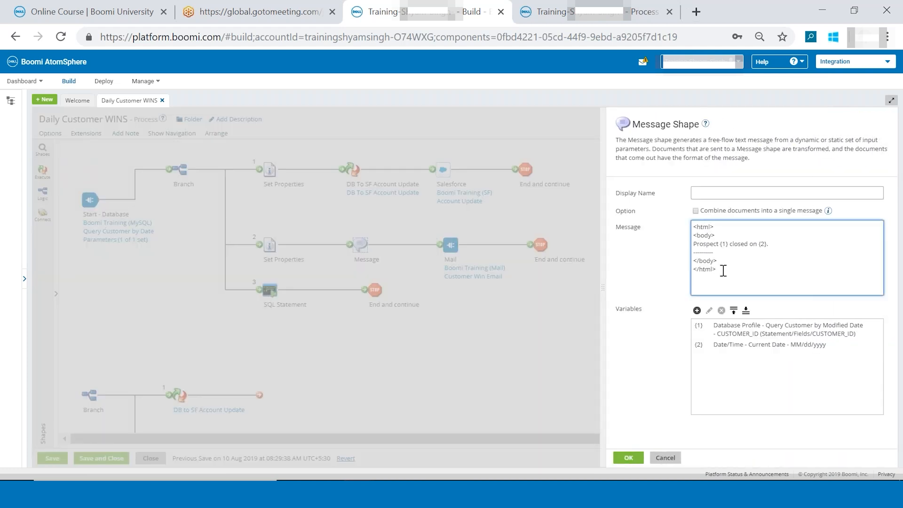
{"action": "key", "text": "ctrl+a"}
{"action": "left_click_drag", "start_coordinate": [723, 267], "coordinate": [677, 229]}
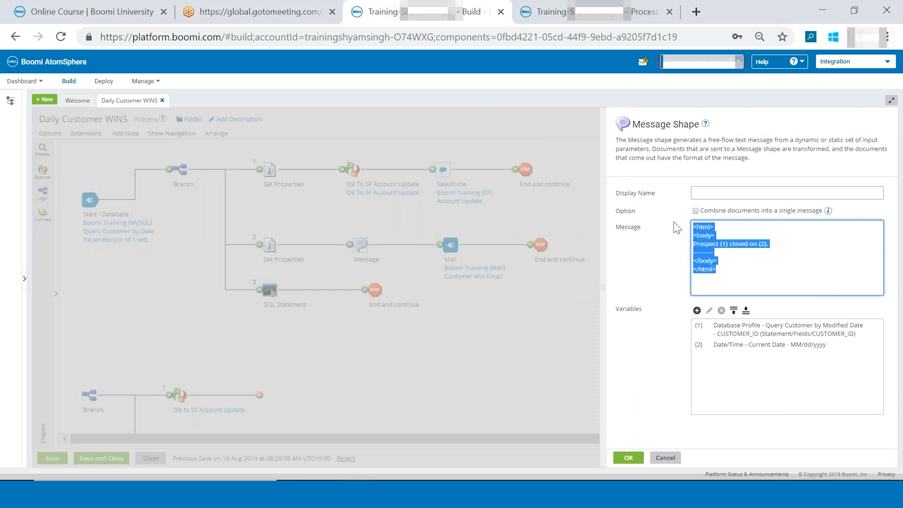
{"action": "left_click", "coordinate": [738, 235]}
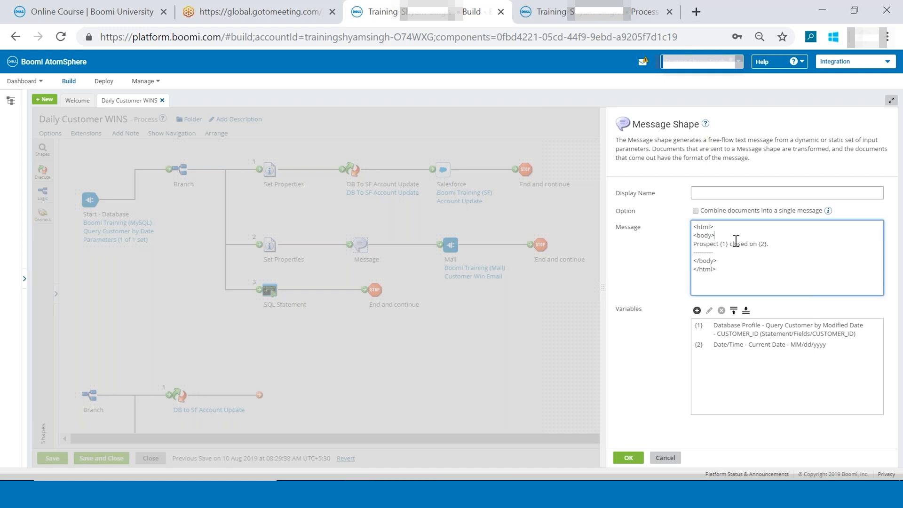
{"action": "left_click_drag", "start_coordinate": [718, 272], "coordinate": [687, 229]}
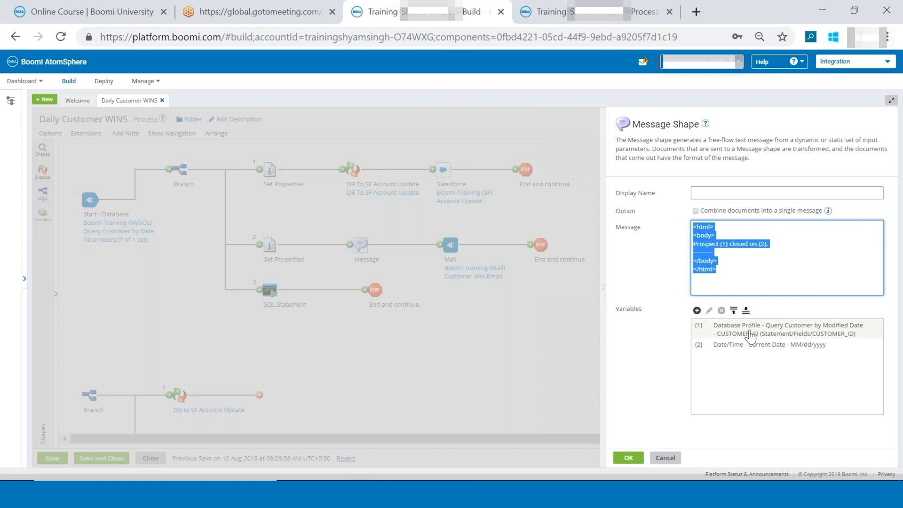
{"action": "left_click", "coordinate": [753, 252]}
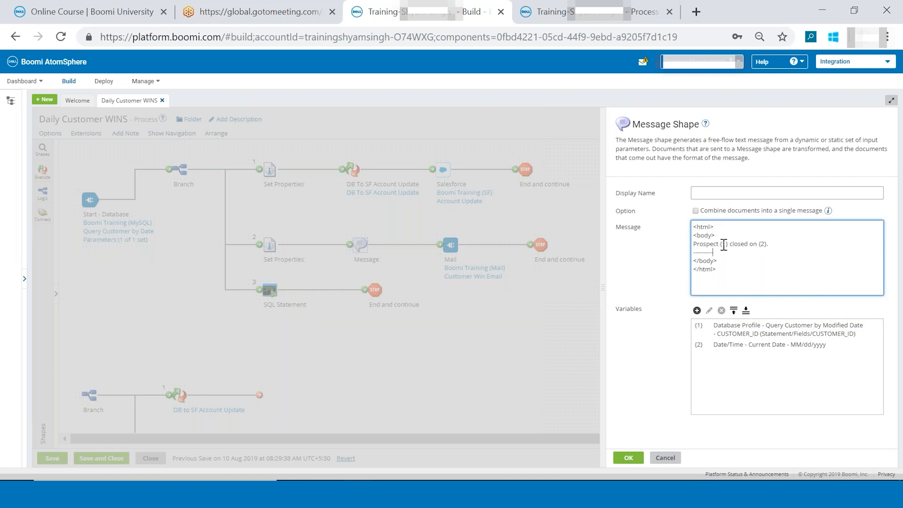
Step: Match the message's {1} and {2} placeholders to the CUSTOMER_ID and current date variables, and cancel out of the Message shape
{"action": "left_click_drag", "start_coordinate": [695, 242], "coordinate": [776, 243]}
{"action": "double_click", "coordinate": [714, 245]}
{"action": "double_click", "coordinate": [723, 244]}
{"action": "left_click", "coordinate": [707, 326]}
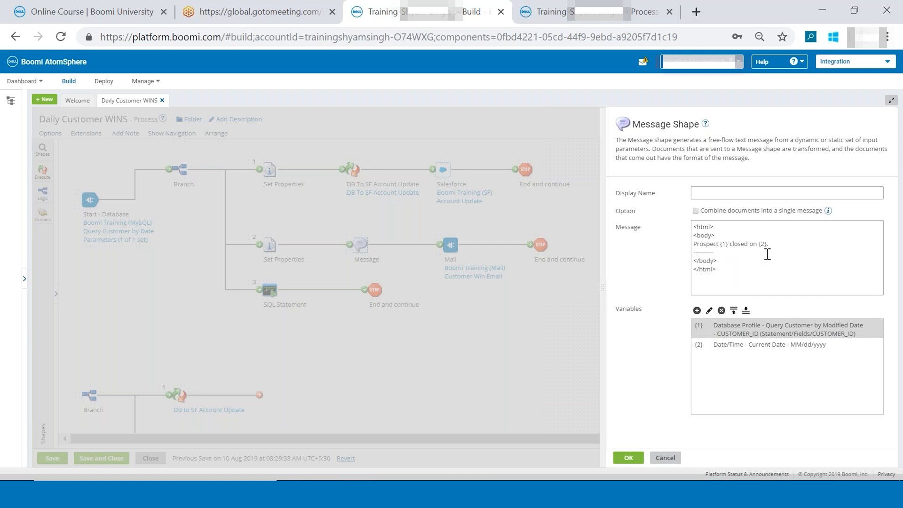
{"action": "left_click", "coordinate": [727, 349]}
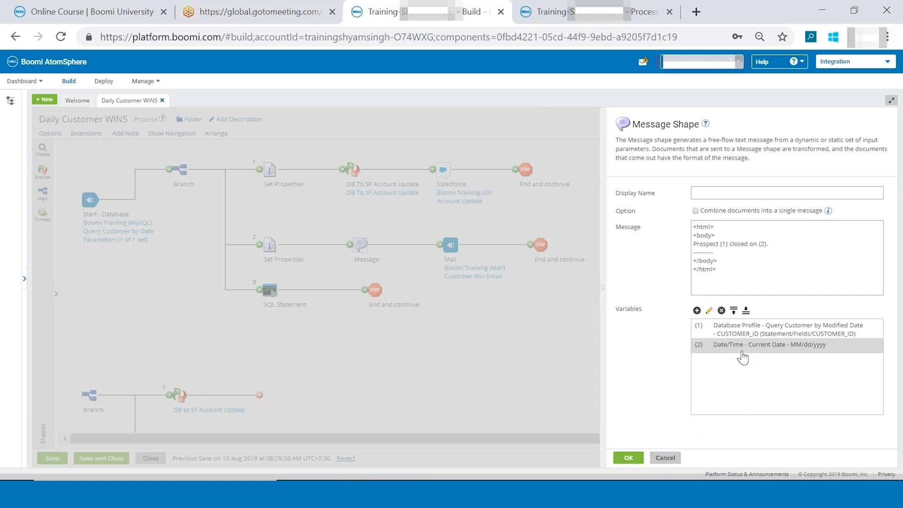
{"action": "left_click", "coordinate": [665, 457]}
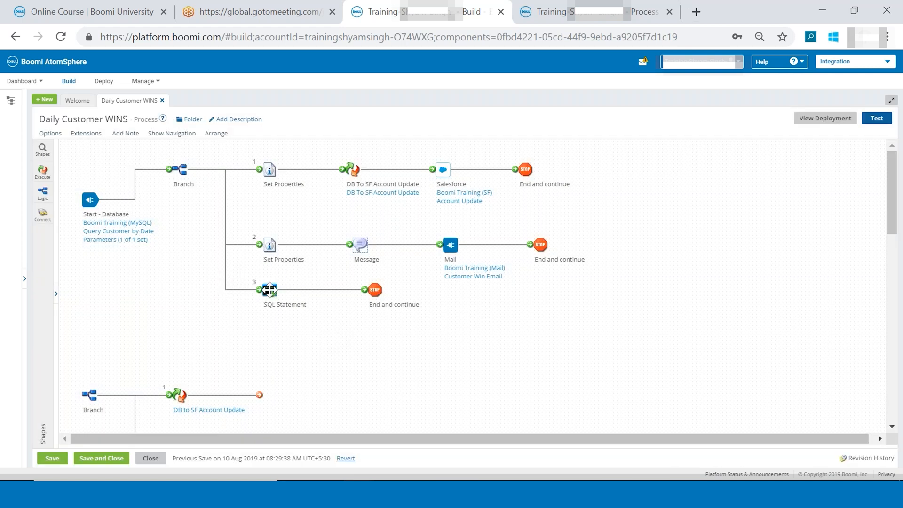
Step: Review the SQL update statement in branch 3's Program Command shape and cancel out of it
{"action": "mouse_move", "coordinate": [269, 290]}
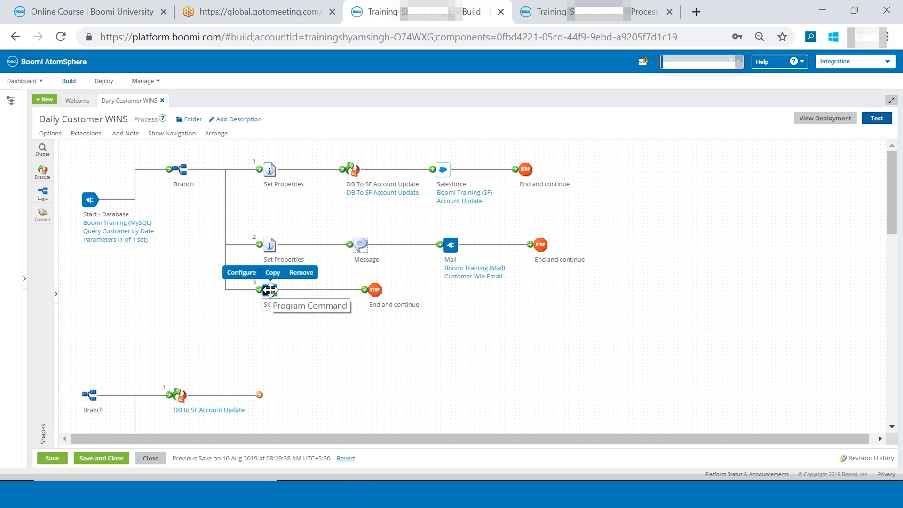
{"action": "double_click", "coordinate": [269, 289]}
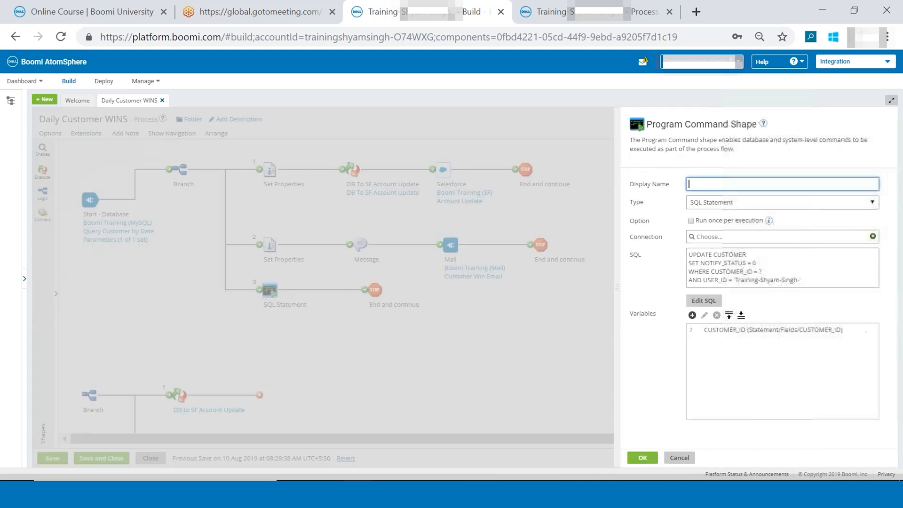
{"action": "left_click_drag", "start_coordinate": [800, 280], "coordinate": [679, 262]}
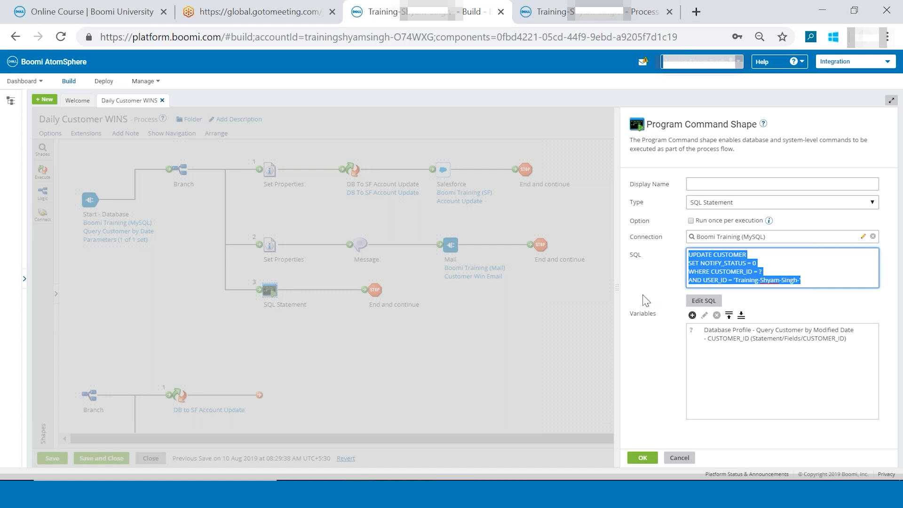
{"action": "left_click", "coordinate": [803, 278]}
{"action": "left_click_drag", "start_coordinate": [804, 278], "coordinate": [662, 255]}
{"action": "left_click", "coordinate": [679, 457]}
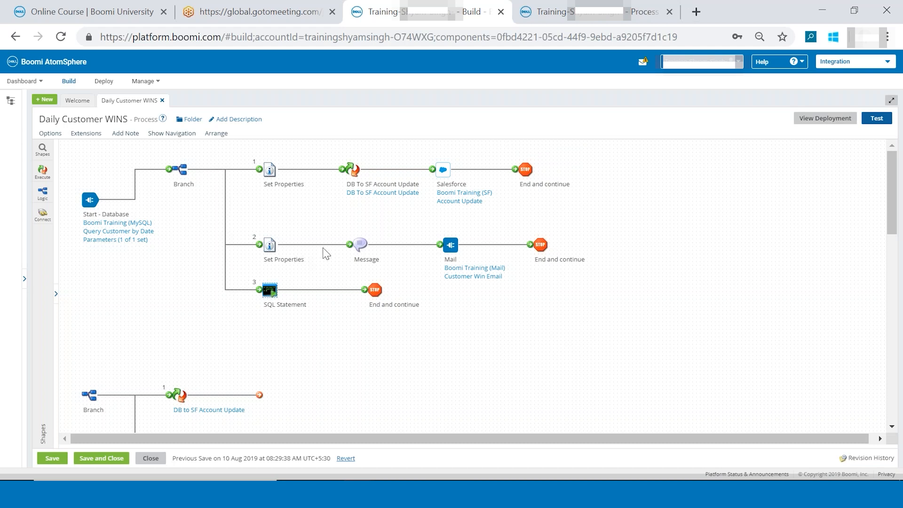
Step: Reopen branch 3's SQL Statement shape and examine the UPDATE CUSTOMER and SET NOTIFY_STATUS = 0 lines of its SQL
{"action": "mouse_move", "coordinate": [538, 260]}
{"action": "double_click", "coordinate": [269, 290]}
{"action": "left_click_drag", "start_coordinate": [811, 280], "coordinate": [677, 260]}
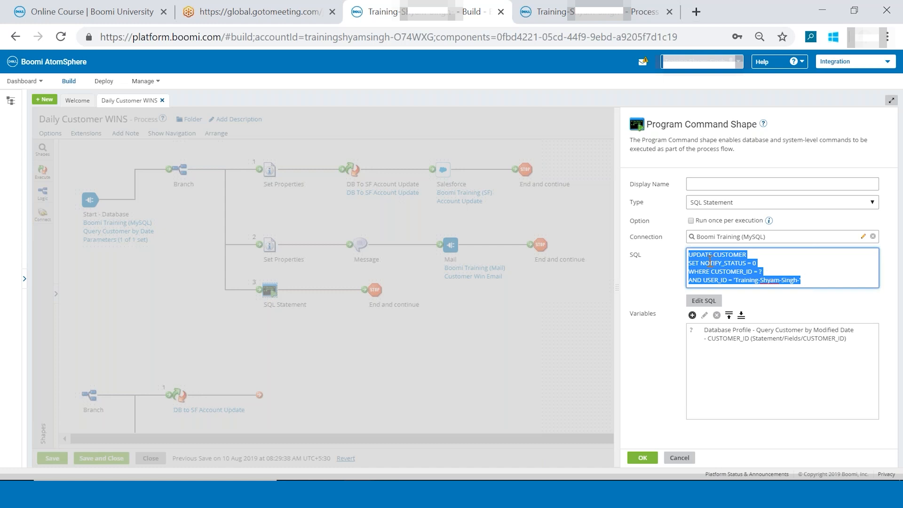
{"action": "left_click", "coordinate": [710, 262]}
{"action": "double_click", "coordinate": [733, 255]}
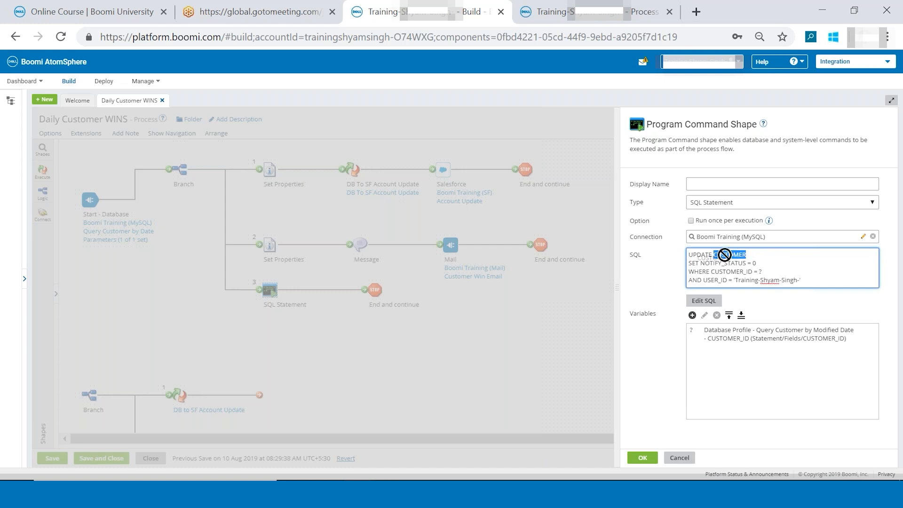
{"action": "left_click", "coordinate": [747, 255]}
{"action": "left_click_drag", "start_coordinate": [754, 254], "coordinate": [688, 258]}
{"action": "left_click_drag", "start_coordinate": [757, 263], "coordinate": [687, 265]}
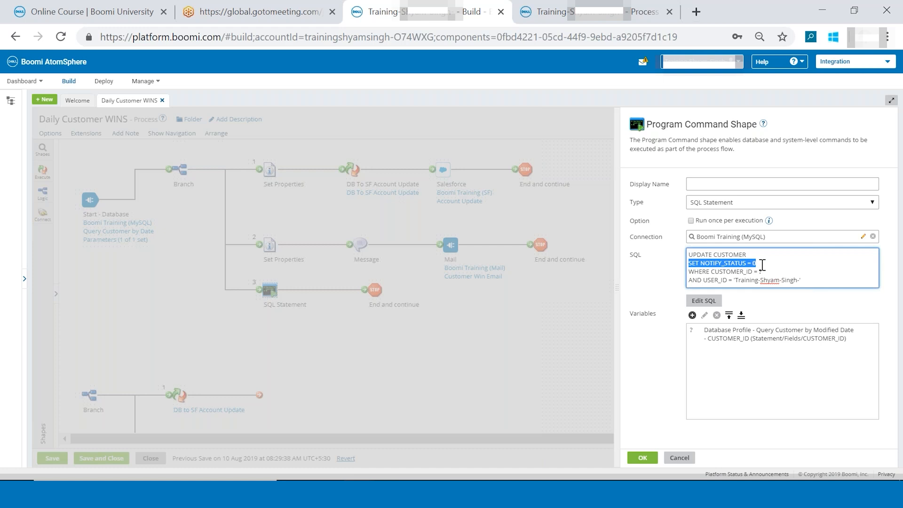
{"action": "left_click", "coordinate": [763, 264]}
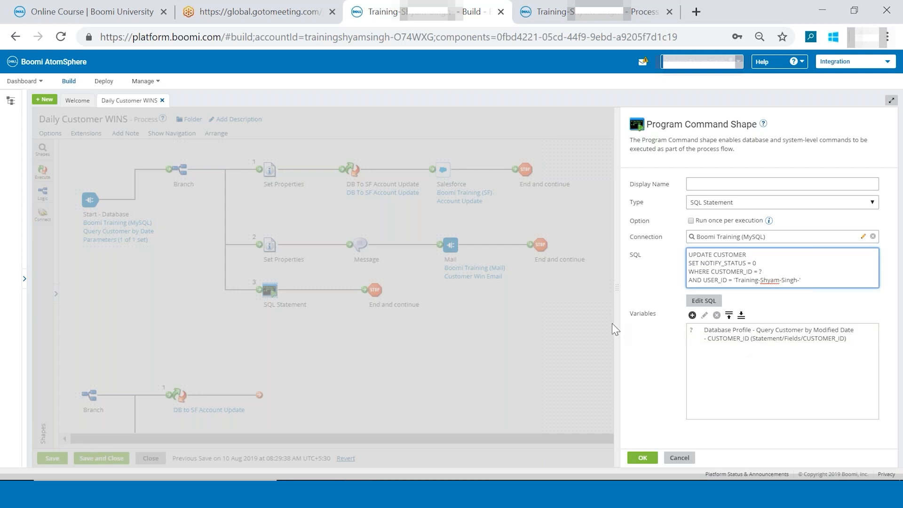
Step: Match the SQL's ? placeholder to the CUSTOMER_ID variable, examine the USER_ID condition, and cancel out of the Program Command shape
{"action": "left_click", "coordinate": [749, 339]}
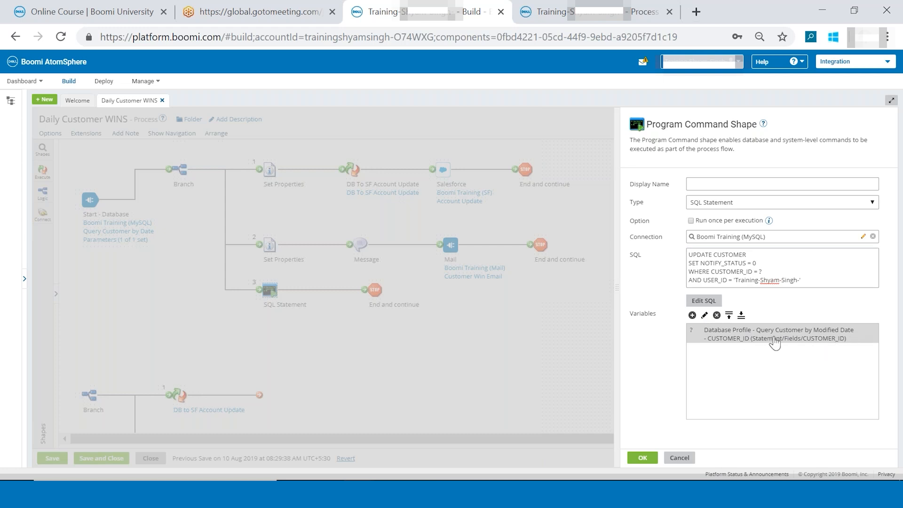
{"action": "left_click", "coordinate": [762, 271]}
{"action": "left_click", "coordinate": [734, 280]}
{"action": "left_click_drag", "start_coordinate": [816, 278], "coordinate": [687, 288]}
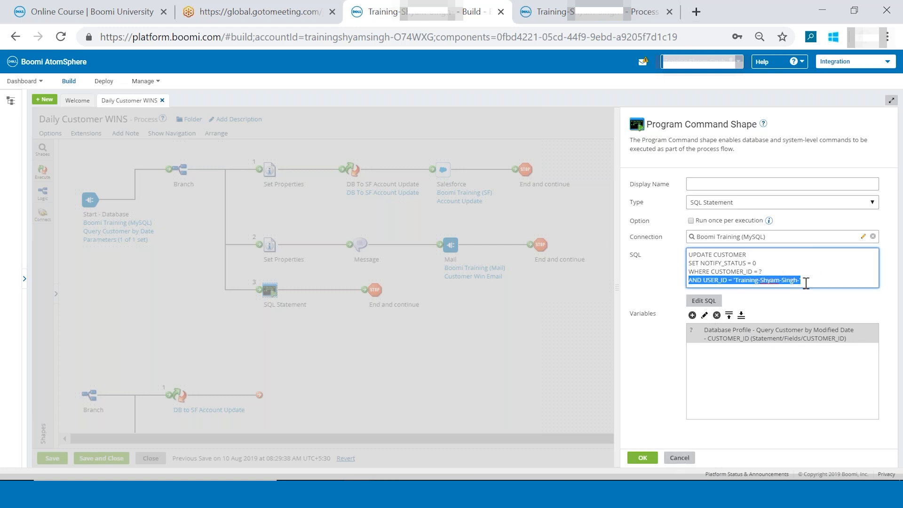
{"action": "left_click", "coordinate": [805, 283]}
{"action": "left_click_drag", "start_coordinate": [805, 283], "coordinate": [684, 286]}
{"action": "left_click", "coordinate": [806, 272]}
{"action": "left_click", "coordinate": [679, 458]}
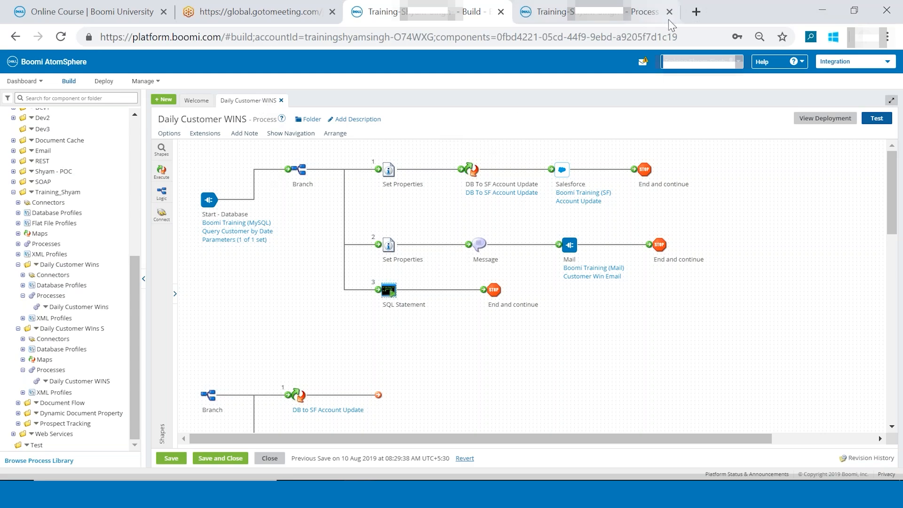
Step: Switch to the DELL-BOOMI course curriculum in Word and highlight the Execute Shapes, Logic Shapes and Connectors topics in section 1
{"action": "key", "text": "alt+Tab"}
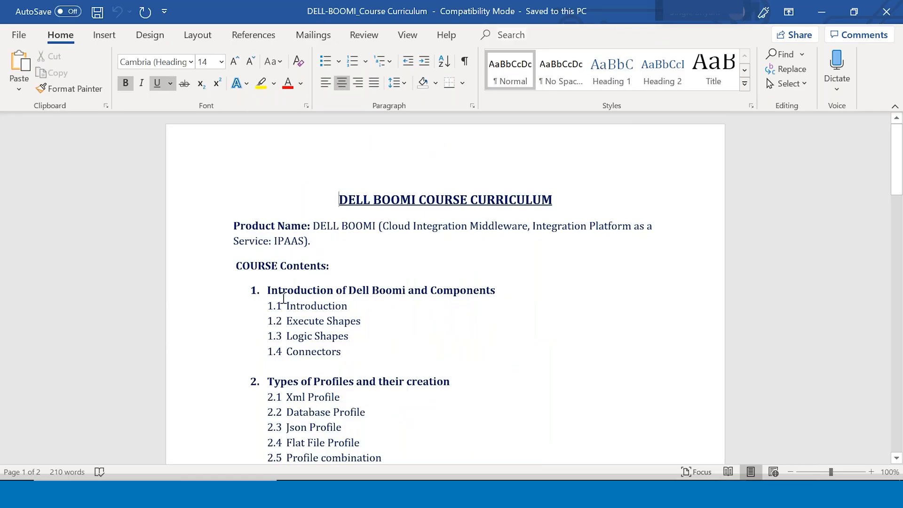
{"action": "triple_click", "coordinate": [289, 321]}
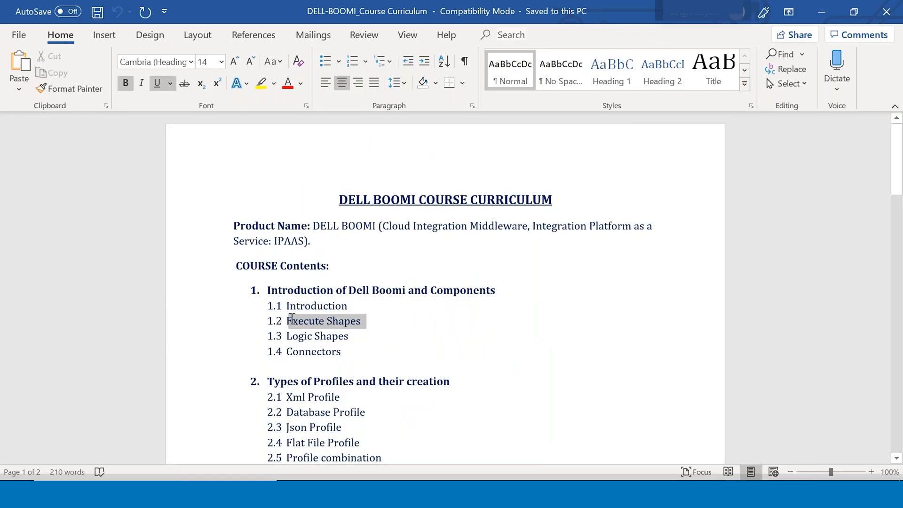
{"action": "triple_click", "coordinate": [353, 337]}
{"action": "triple_click", "coordinate": [287, 352]}
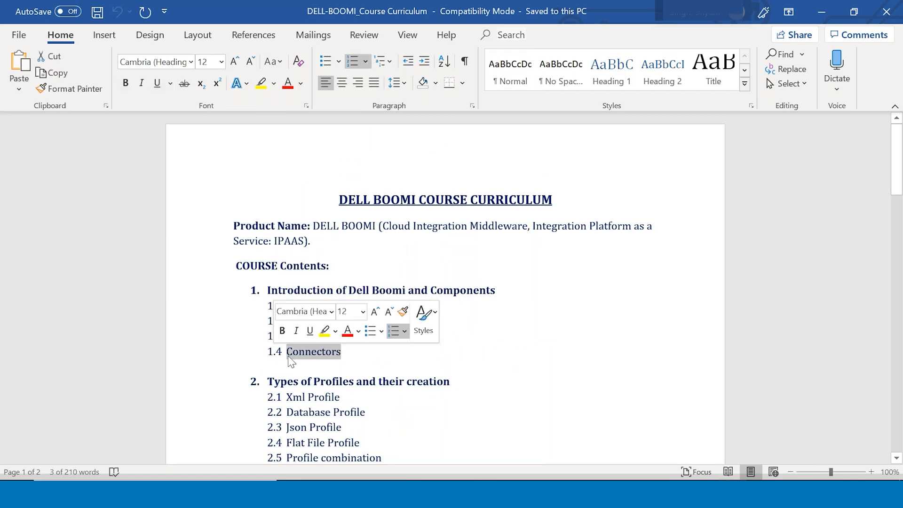
Step: Switch back to the Daily Customer WINS process in the Boomi browser window
{"action": "mouse_move", "coordinate": [367, 493]}
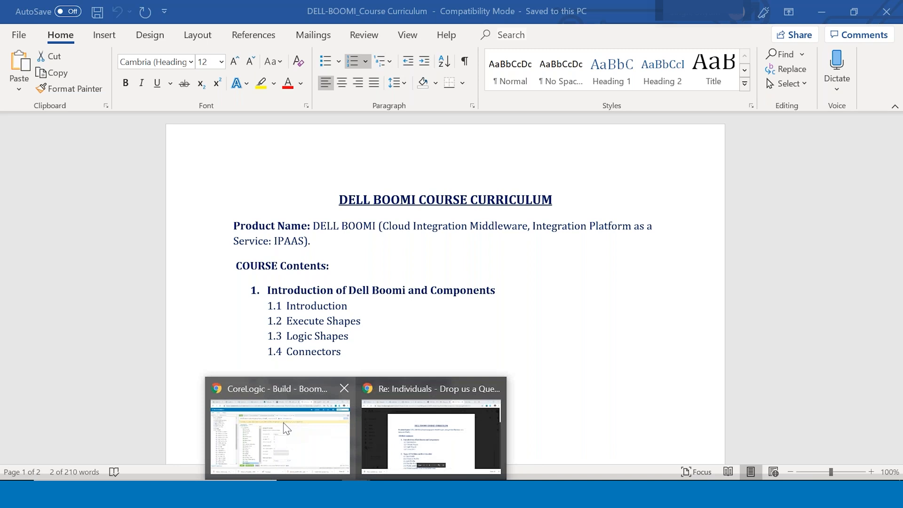
{"action": "left_click", "coordinate": [285, 429]}
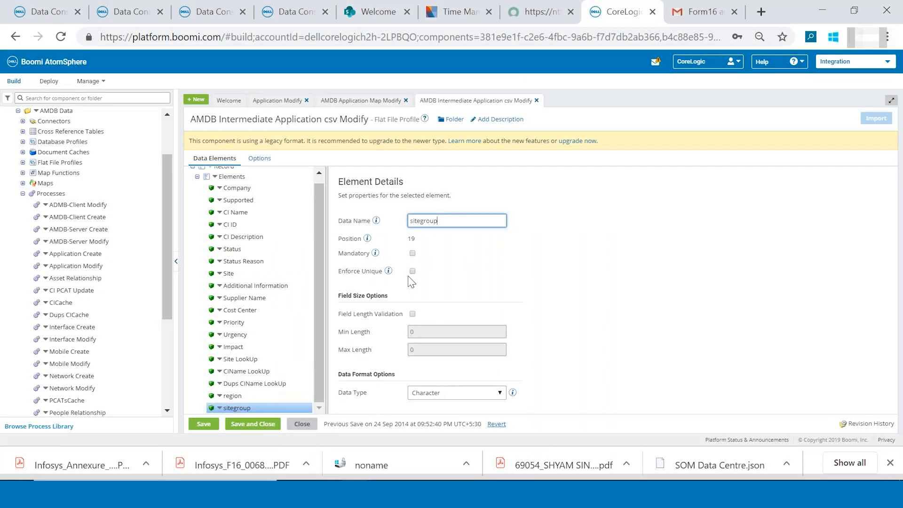
{"action": "mouse_move", "coordinate": [443, 493]}
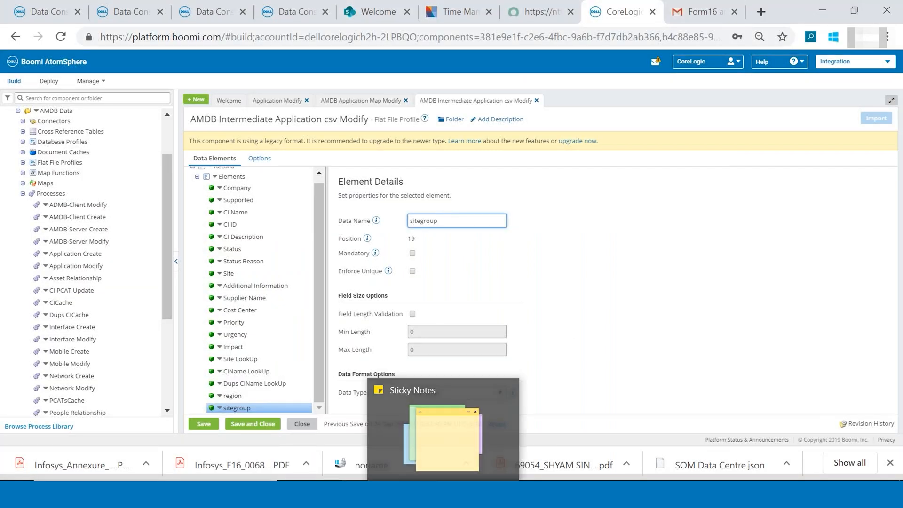
{"action": "mouse_move", "coordinate": [356, 494]}
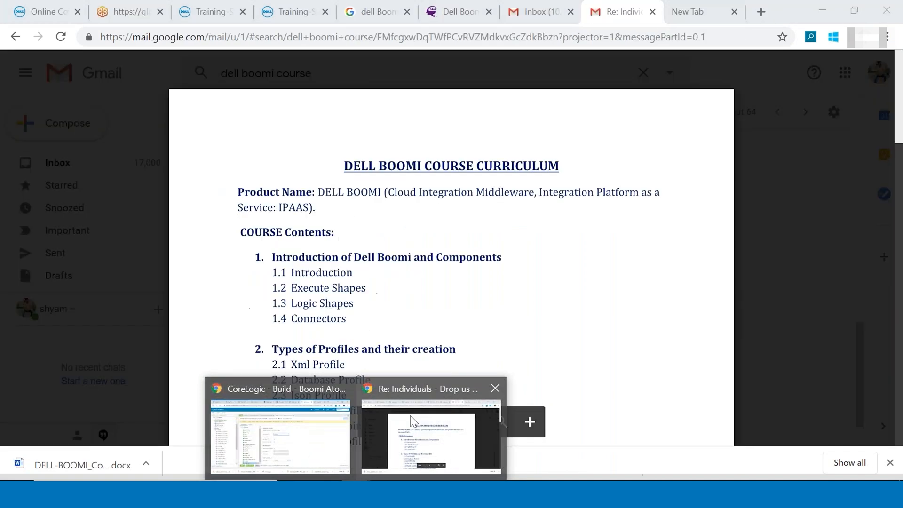
{"action": "left_click", "coordinate": [412, 420]}
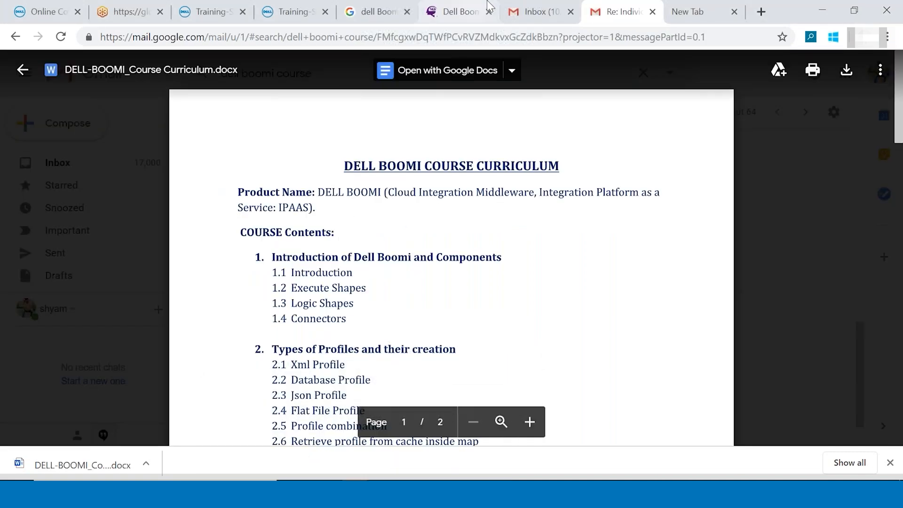
{"action": "left_click", "coordinate": [229, 14]}
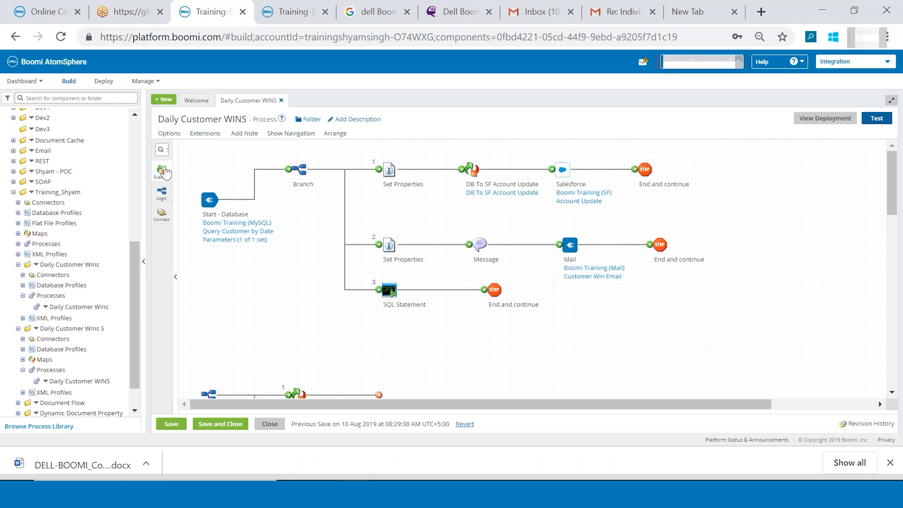
Step: Review the available shapes in the Execute, Logic and Connect categories of the process's shape palette
{"action": "left_click", "coordinate": [164, 172]}
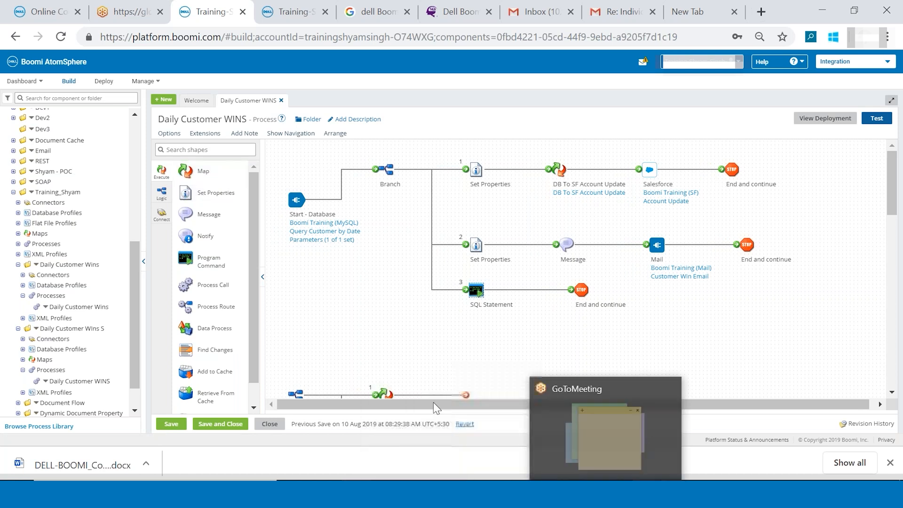
{"action": "left_click", "coordinate": [162, 193]}
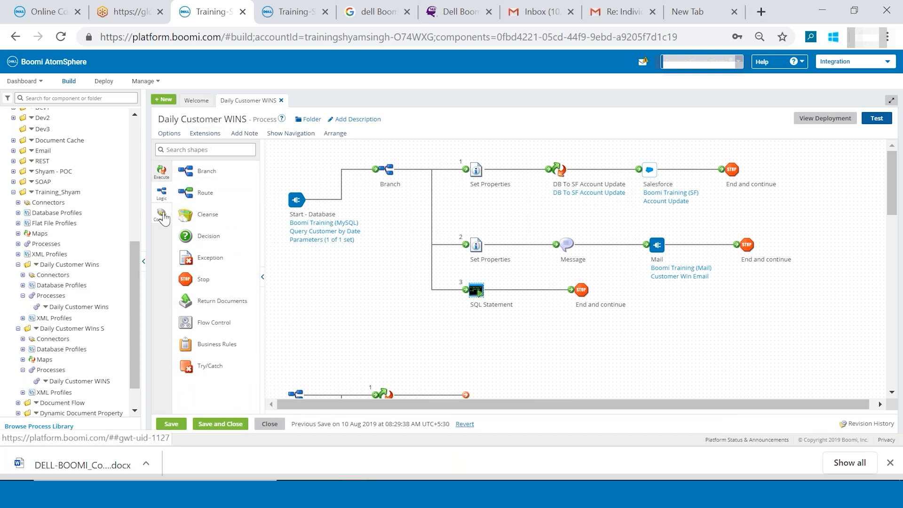
{"action": "left_click", "coordinate": [162, 215]}
{"action": "left_click_drag", "start_coordinate": [258, 187], "coordinate": [248, 168]}
Step: Return to the DELL-BOOMI course curriculum document in Word and clear the Connectors text selection
{"action": "mouse_move", "coordinate": [501, 494]}
{"action": "mouse_move", "coordinate": [617, 494]}
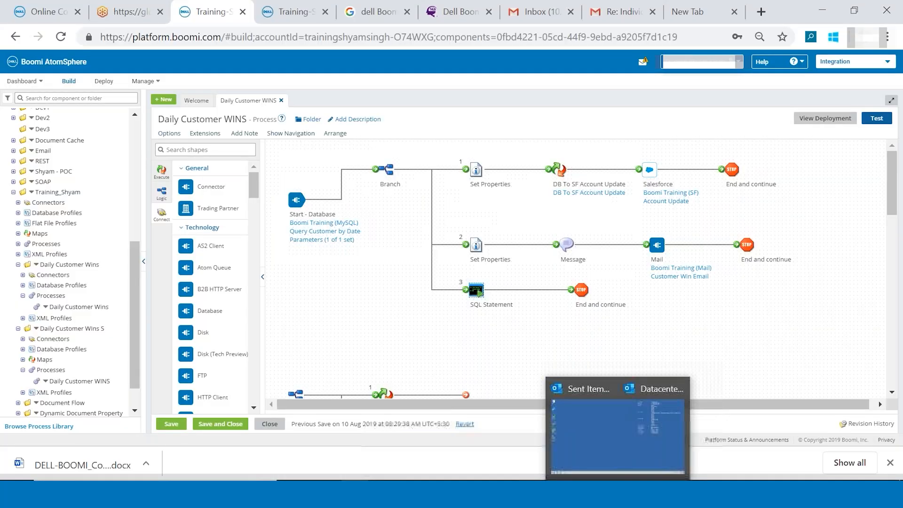
{"action": "mouse_move", "coordinate": [732, 493]}
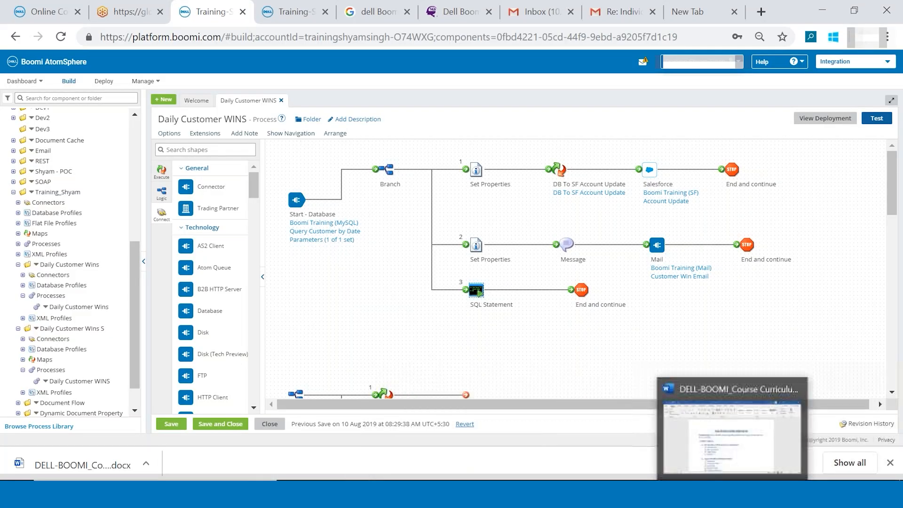
{"action": "mouse_move", "coordinate": [580, 493]}
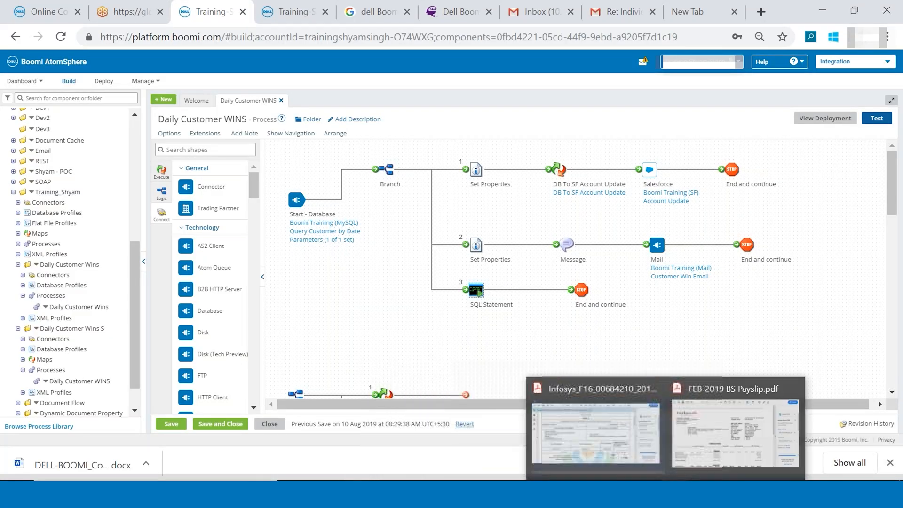
{"action": "mouse_move", "coordinate": [541, 494]}
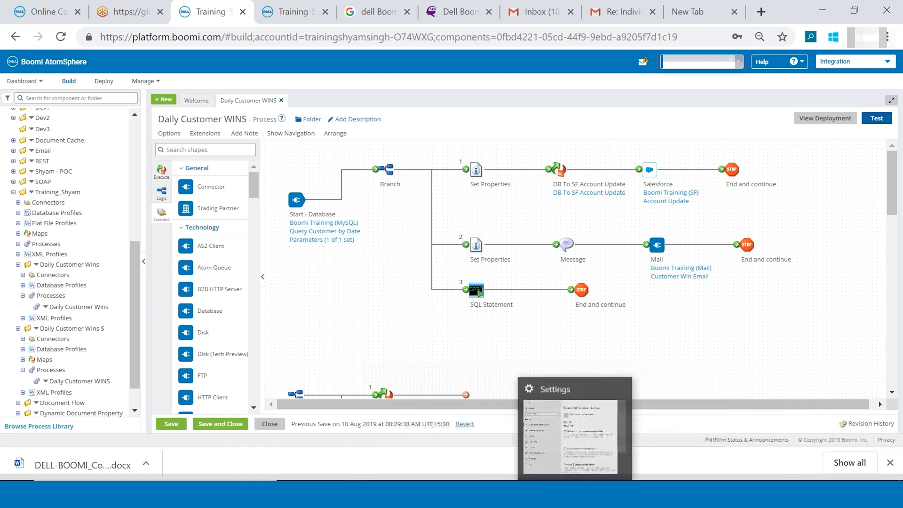
{"action": "left_click", "coordinate": [732, 493]}
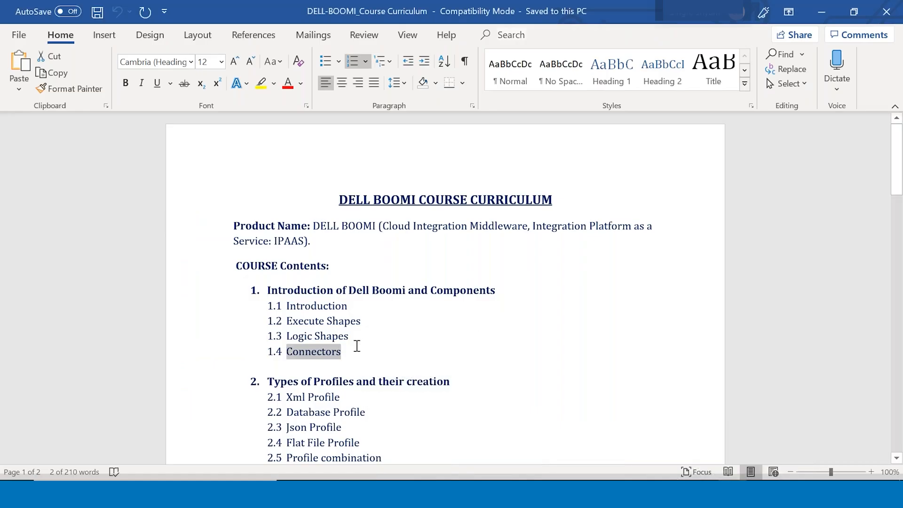
{"action": "left_click", "coordinate": [346, 336]}
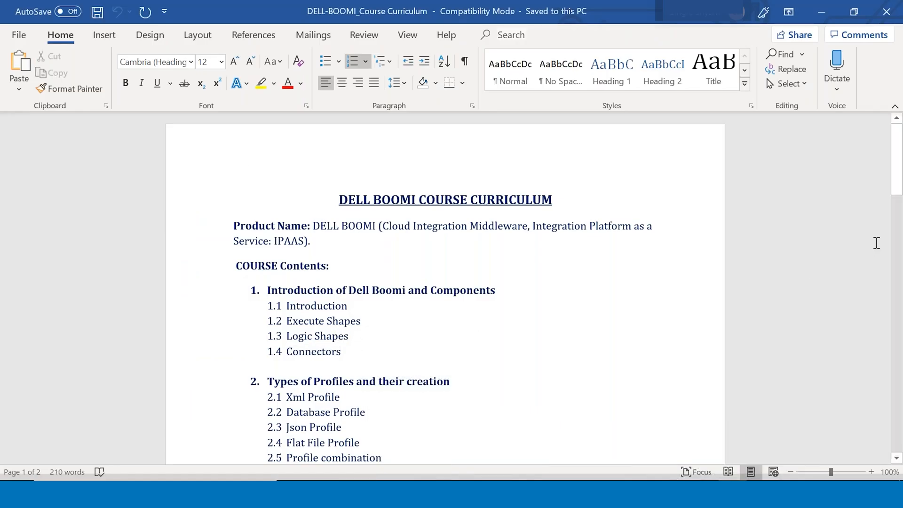
Step: Highlight the Xml, Database, Json and Flat File Profile topics one after another in section 2, clearing the selection at the end
{"action": "left_click_drag", "start_coordinate": [895, 187], "coordinate": [896, 207]}
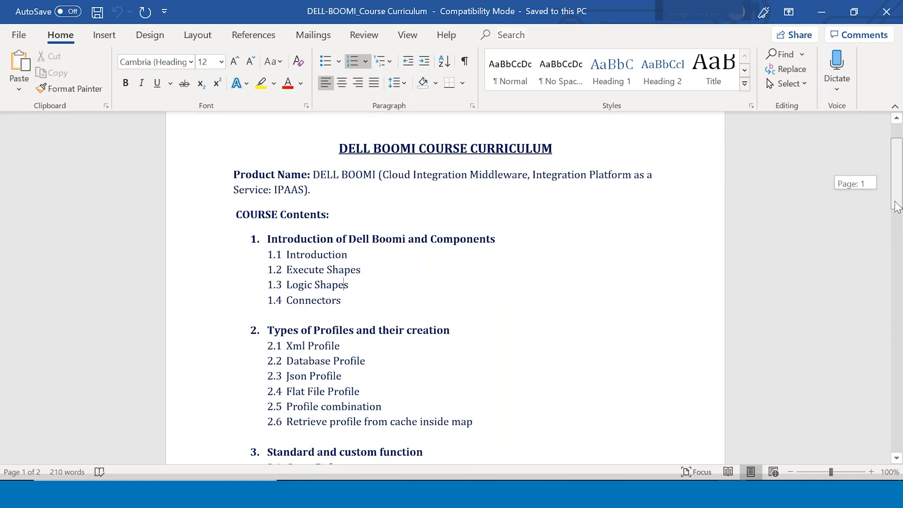
{"action": "left_click_drag", "start_coordinate": [896, 207], "coordinate": [896, 228]}
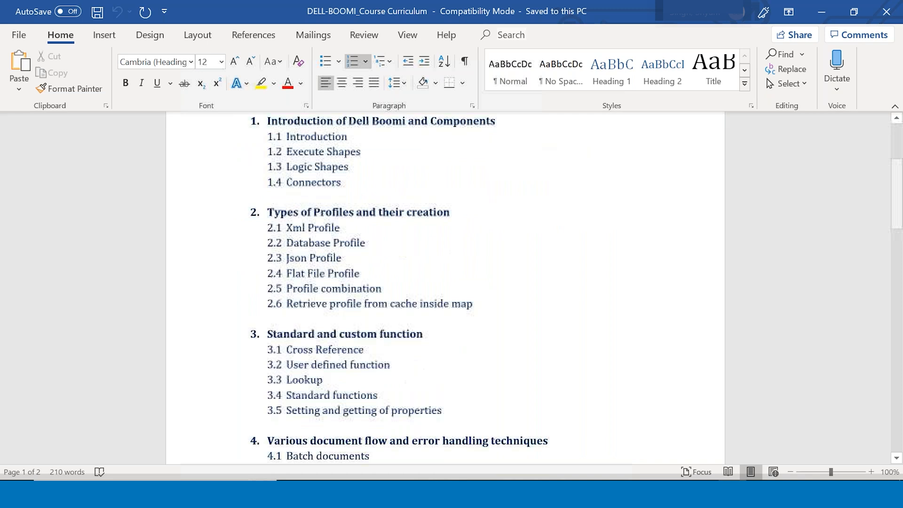
{"action": "left_click_drag", "start_coordinate": [342, 229], "coordinate": [287, 229]}
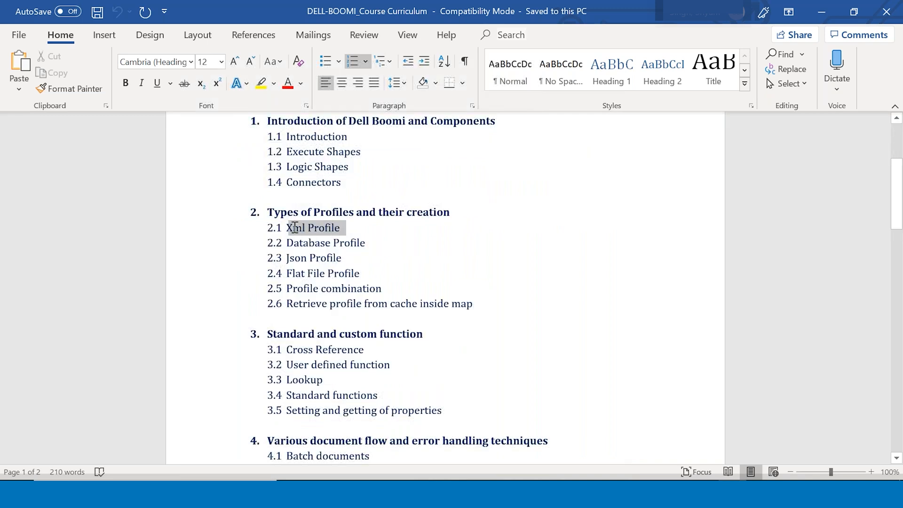
{"action": "left_click", "coordinate": [369, 242]}
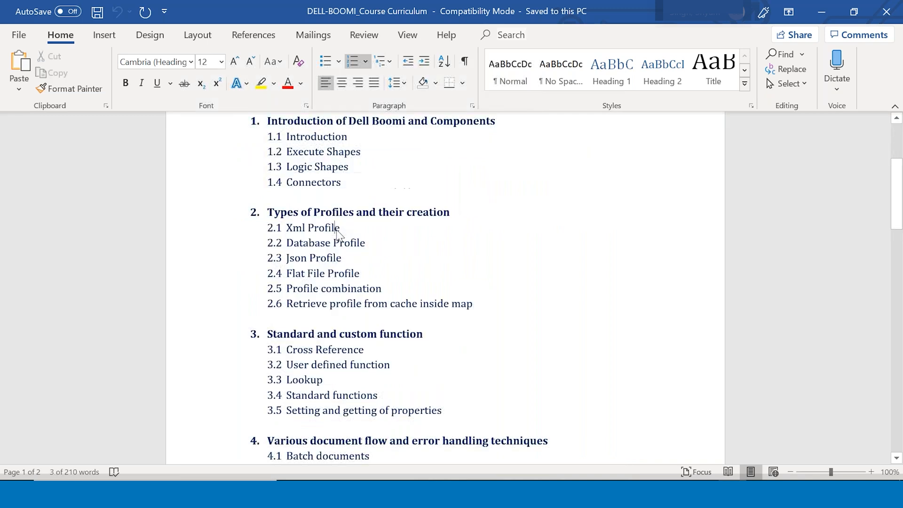
{"action": "left_click_drag", "start_coordinate": [369, 243], "coordinate": [288, 242]}
{"action": "left_click_drag", "start_coordinate": [343, 260], "coordinate": [288, 260]}
{"action": "left_click_drag", "start_coordinate": [361, 274], "coordinate": [297, 276]}
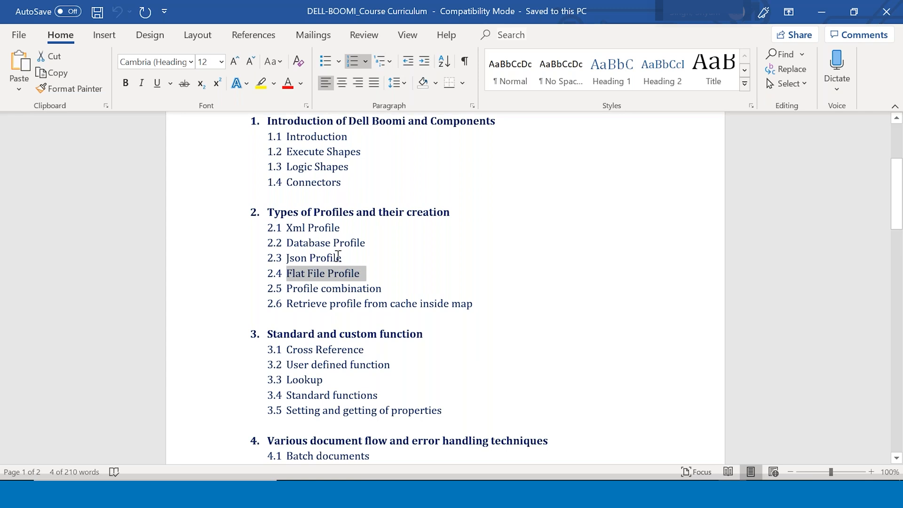
{"action": "left_click", "coordinate": [371, 281]}
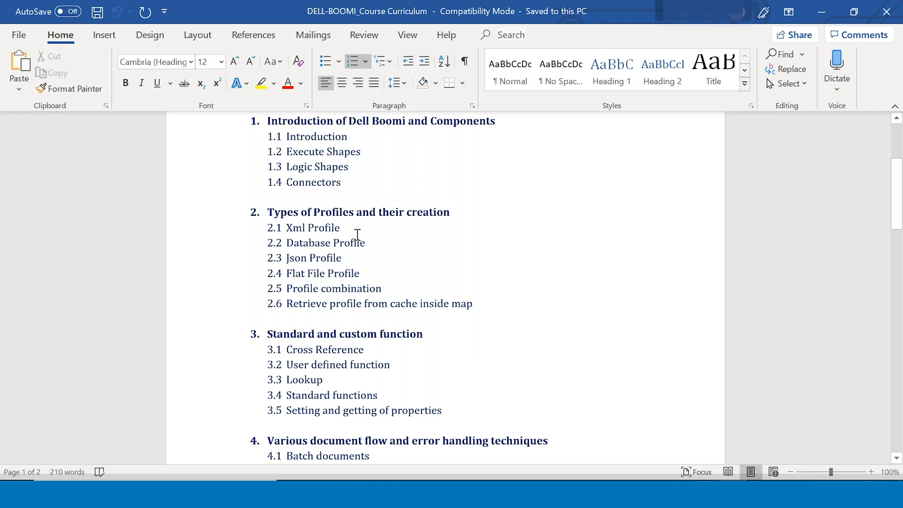
Step: Highlight the Profile combination and Retrieve profile from cache inside map topics in section 2, clearing each selection
{"action": "left_click_drag", "start_coordinate": [381, 289], "coordinate": [289, 288]}
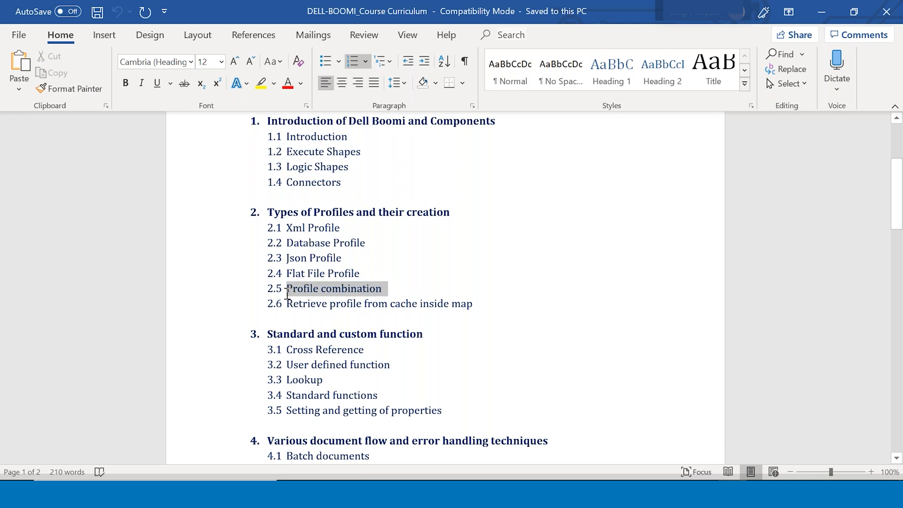
{"action": "left_click", "coordinate": [412, 294]}
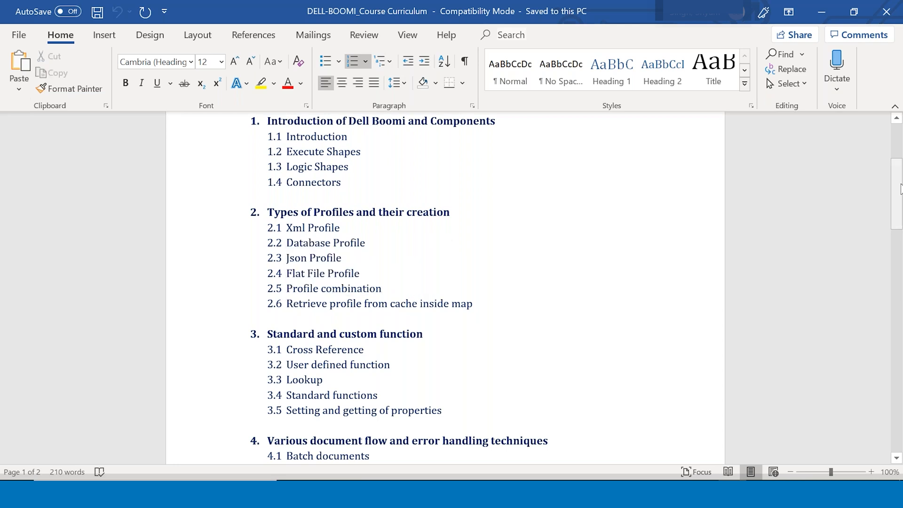
{"action": "left_click_drag", "start_coordinate": [899, 188], "coordinate": [898, 207]}
{"action": "left_click_drag", "start_coordinate": [476, 209], "coordinate": [289, 214]}
{"action": "left_click", "coordinate": [880, 211]}
Step: Highlight the Cross Reference and User defined function topics in section 3, Standard and custom function
{"action": "left_click_drag", "start_coordinate": [899, 210], "coordinate": [898, 242]}
{"action": "left_click_drag", "start_coordinate": [289, 141], "coordinate": [357, 141]}
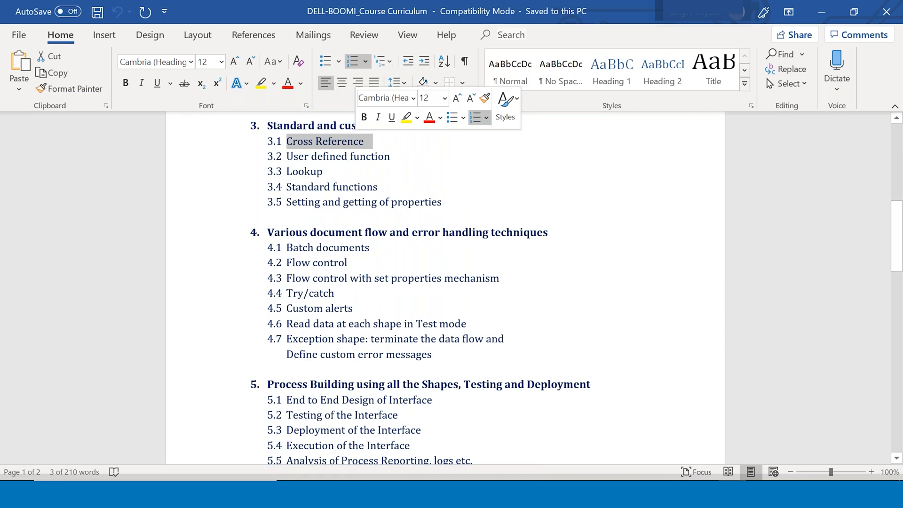
{"action": "left_click", "coordinate": [375, 146]}
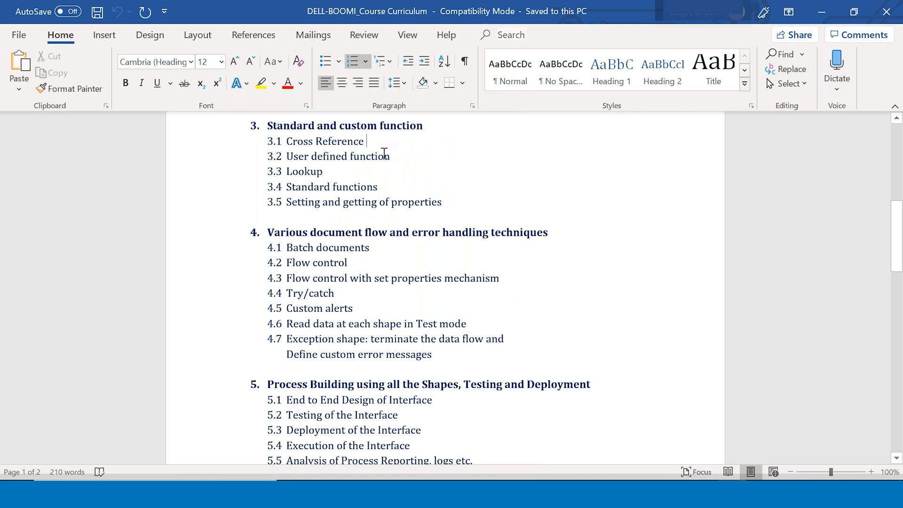
{"action": "left_click_drag", "start_coordinate": [390, 157], "coordinate": [299, 165]}
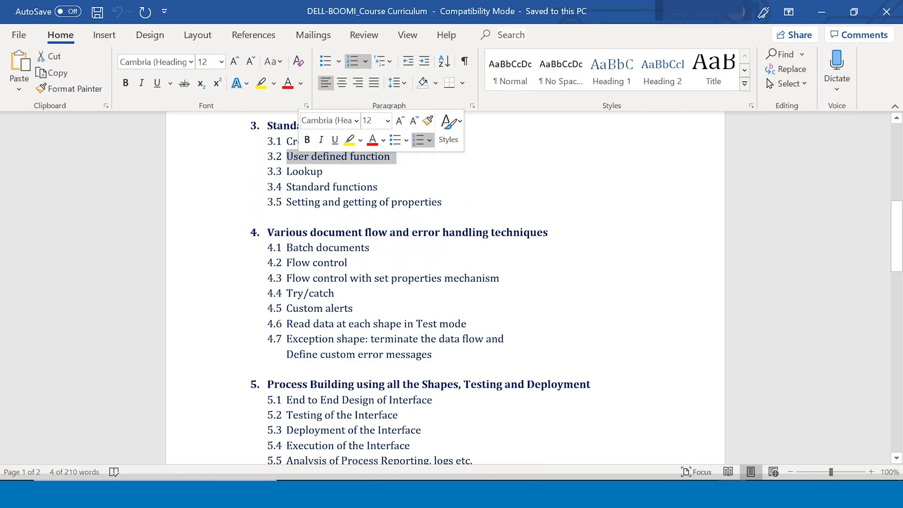
Step: Select the User defined function and Lookup topics one after another in section 3, clearing each selection
{"action": "left_click", "coordinate": [396, 166]}
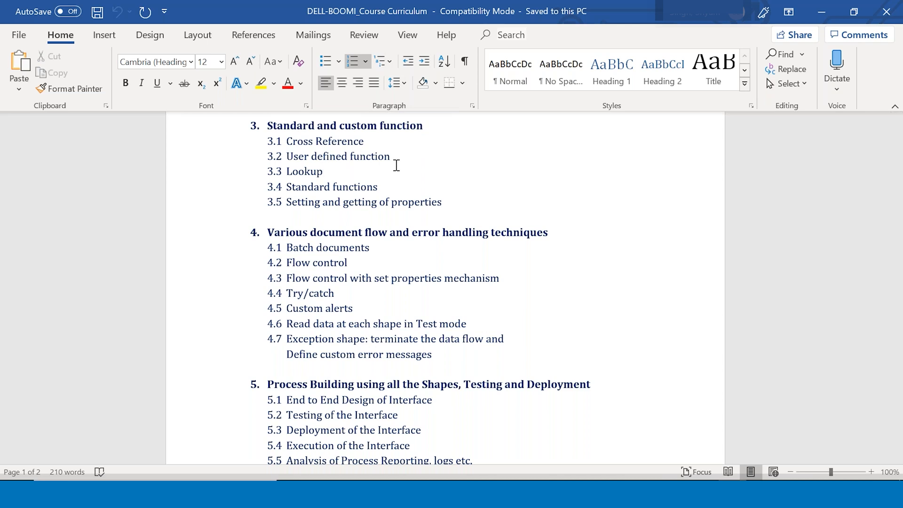
{"action": "left_click_drag", "start_coordinate": [390, 157], "coordinate": [286, 157]}
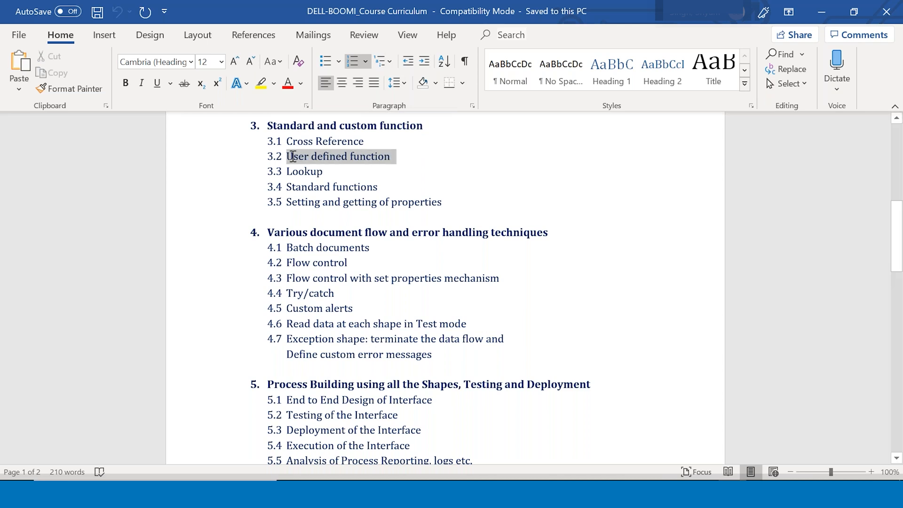
{"action": "left_click", "coordinate": [394, 158]}
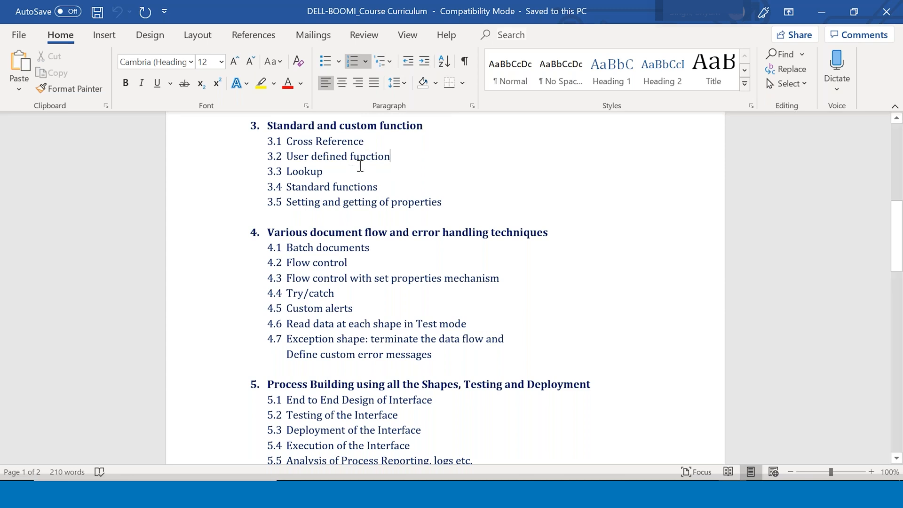
{"action": "left_click_drag", "start_coordinate": [324, 173], "coordinate": [269, 177]}
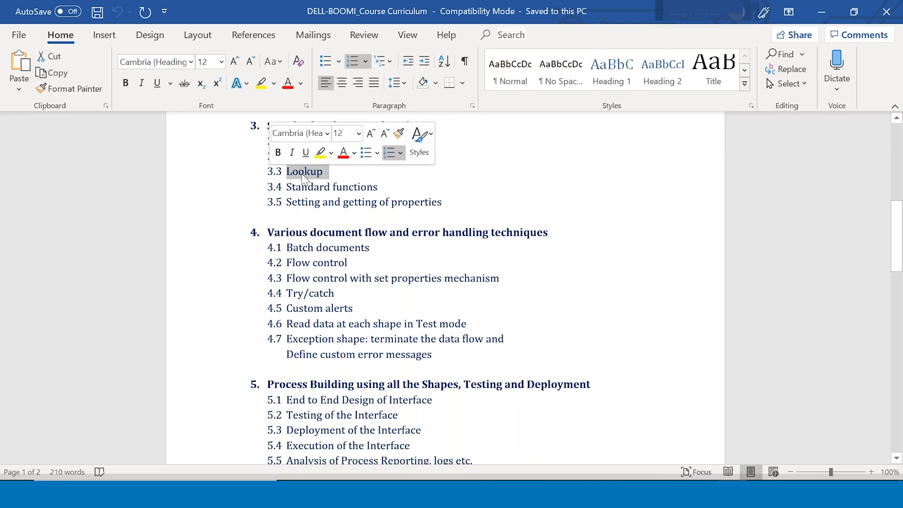
{"action": "left_click", "coordinate": [332, 172]}
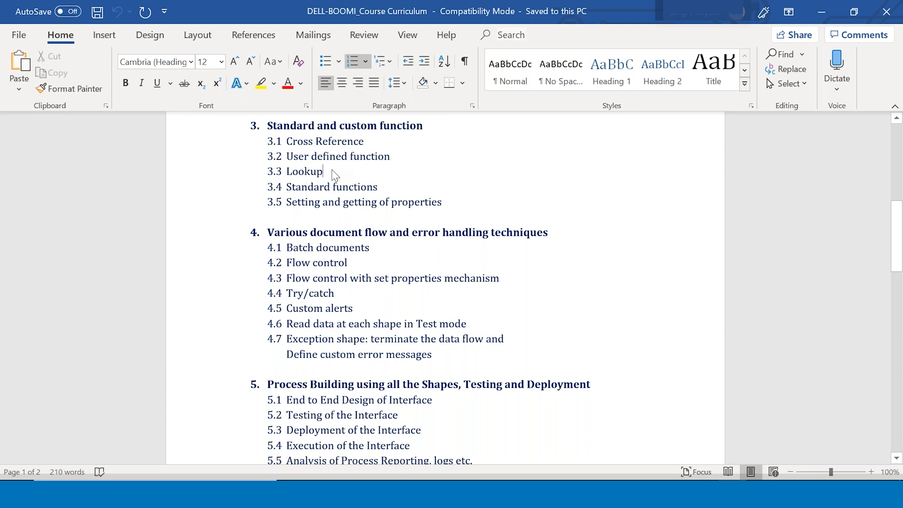
Step: Select the Standard functions and Setting and getting of properties topics in section 3, clearing each selection
{"action": "left_click_drag", "start_coordinate": [378, 186], "coordinate": [300, 189]}
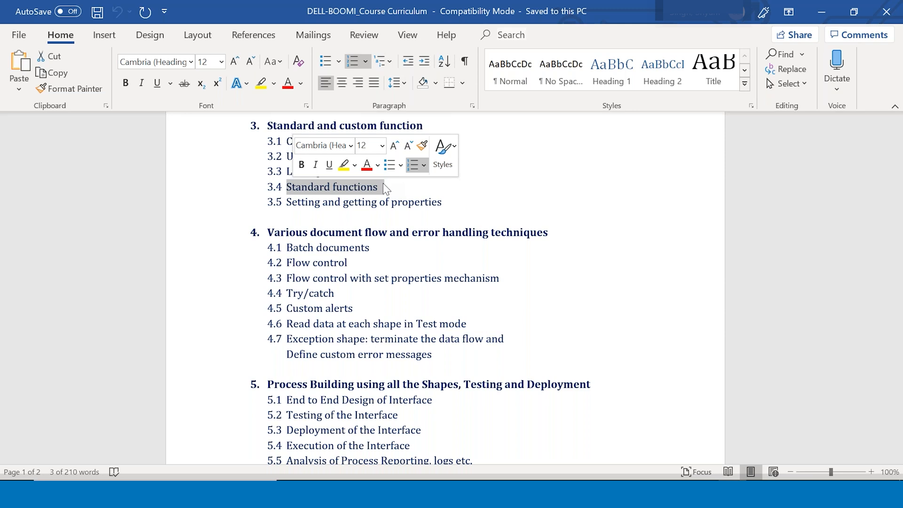
{"action": "left_click", "coordinate": [382, 185]}
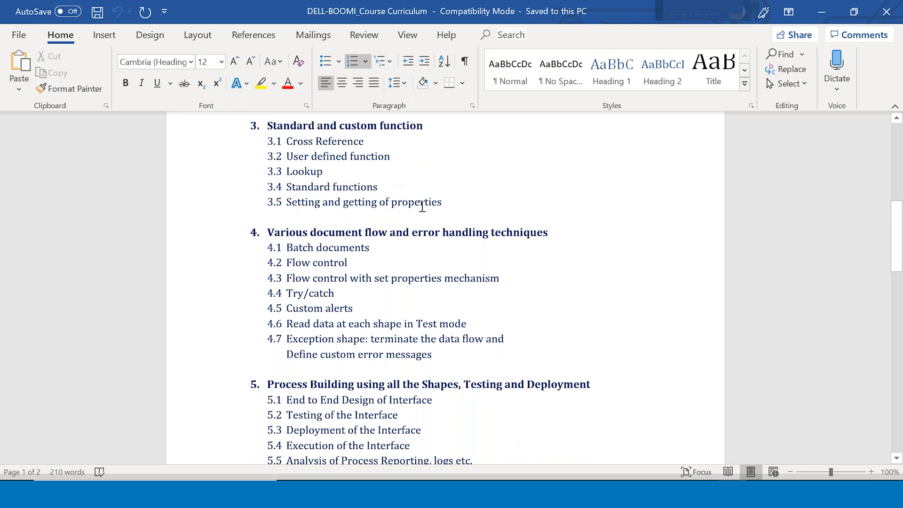
{"action": "left_click_drag", "start_coordinate": [446, 204], "coordinate": [285, 205]}
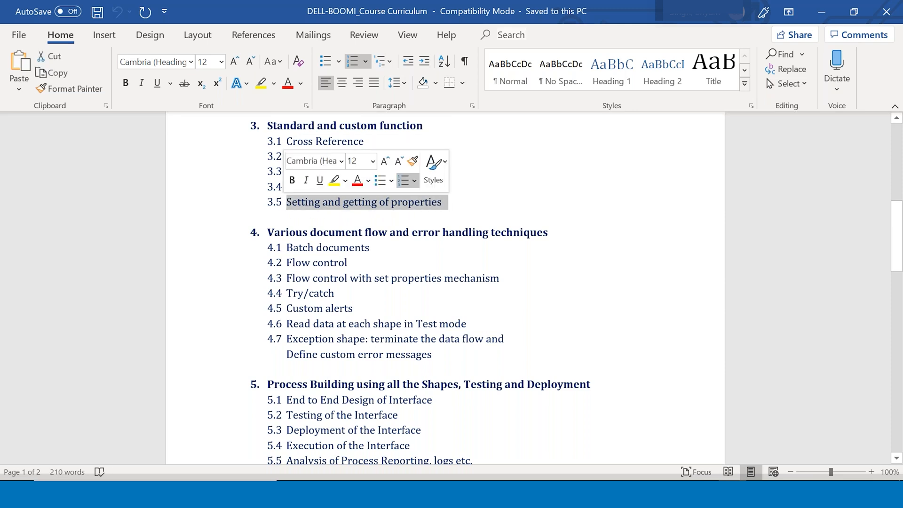
{"action": "left_click_drag", "start_coordinate": [442, 206], "coordinate": [285, 207]}
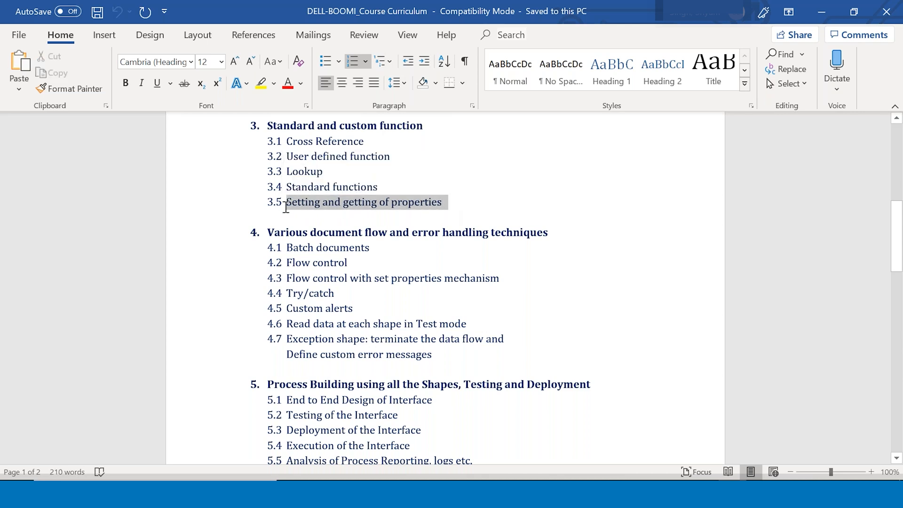
{"action": "left_click", "coordinate": [286, 207]}
Step: Select the Batch documents, Flow control and Flow control with set properties mechanism topics one after another in section 4
{"action": "scroll", "coordinate": [329, 202], "scroll_direction": "down", "scroll_amount": 1}
{"action": "left_click_drag", "start_coordinate": [374, 196], "coordinate": [297, 193]}
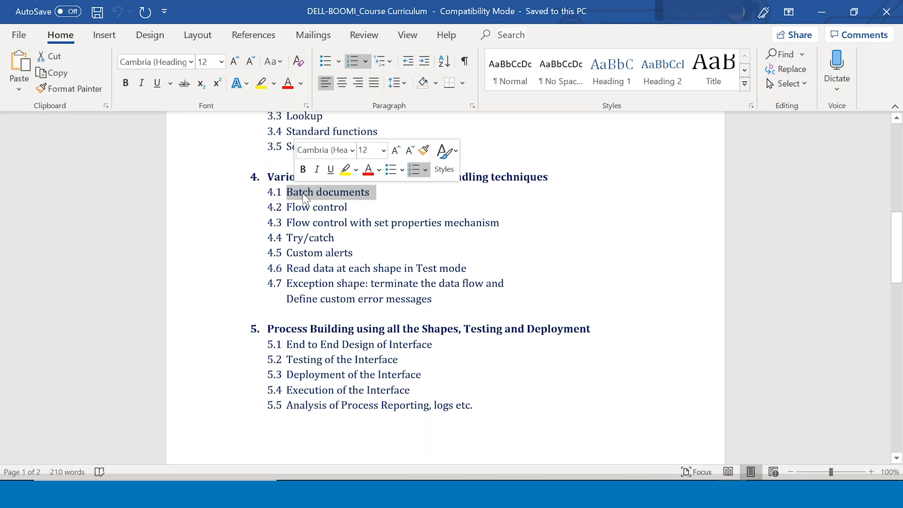
{"action": "left_click", "coordinate": [350, 206]}
{"action": "left_click_drag", "start_coordinate": [337, 207], "coordinate": [293, 209]}
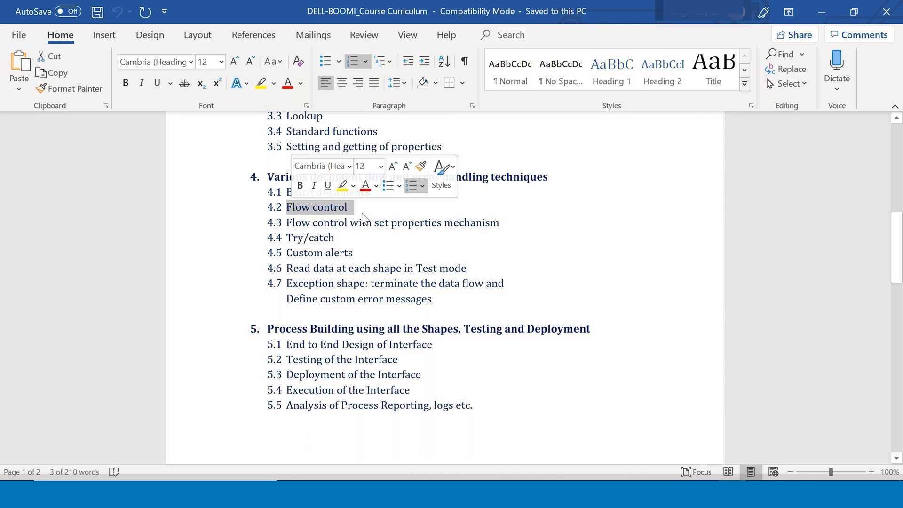
{"action": "key", "text": "Right"}
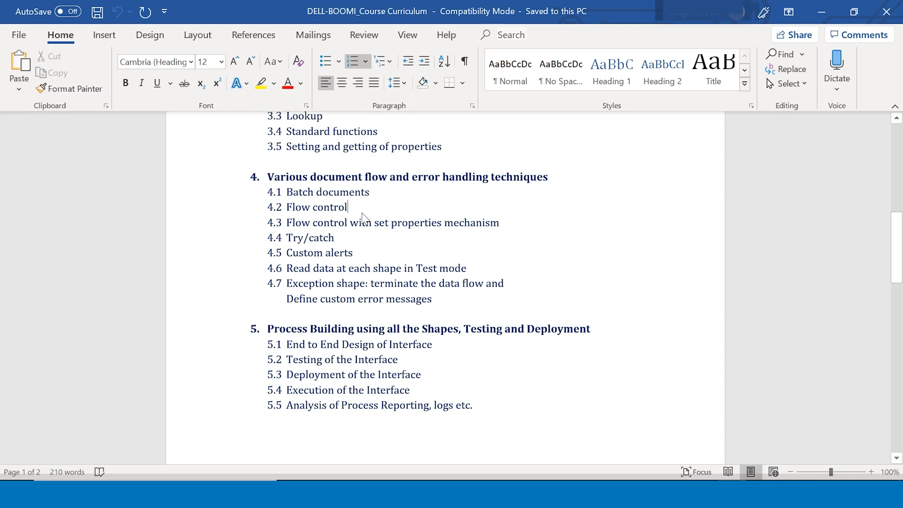
{"action": "triple_click", "coordinate": [305, 209]}
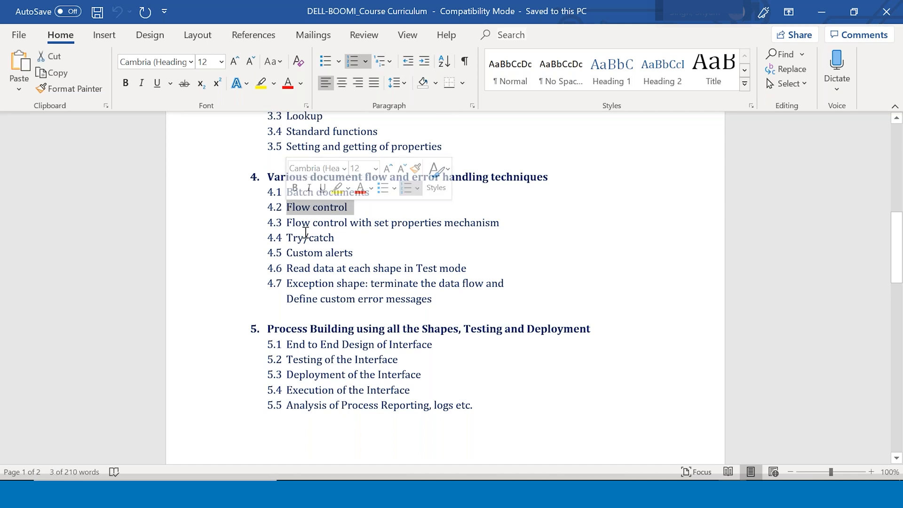
{"action": "left_click_drag", "start_coordinate": [287, 223], "coordinate": [461, 224]}
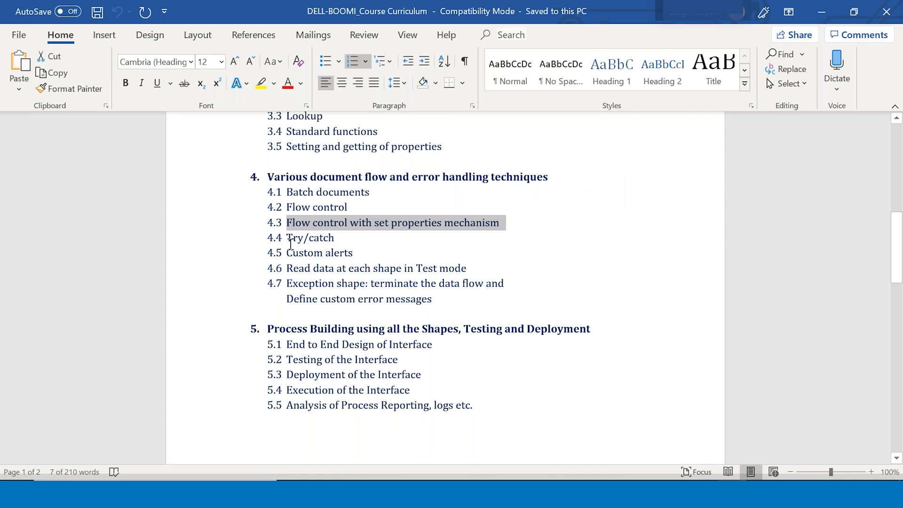
Step: Select the Try/catch, Custom alerts and Read data at each shape in Test mode topics in section 4, clearing the selection at the end
{"action": "left_click_drag", "start_coordinate": [287, 238], "coordinate": [336, 237]}
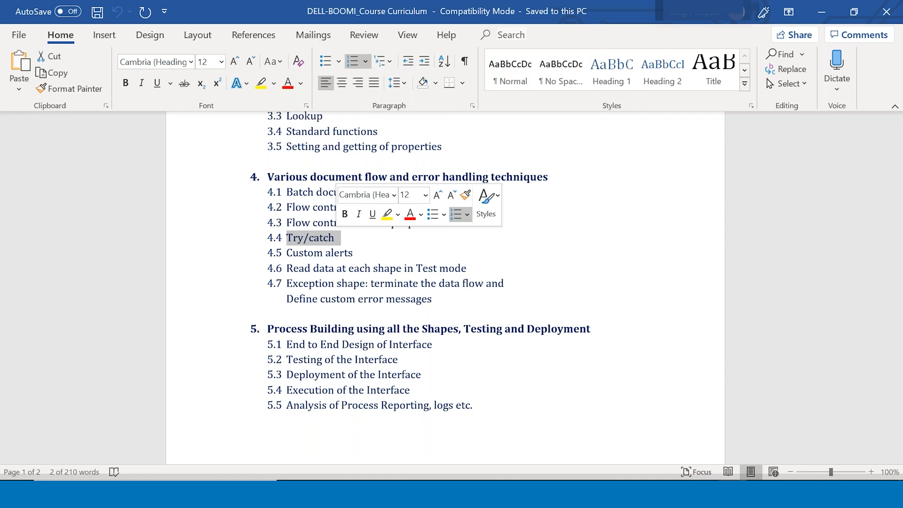
{"action": "triple_click", "coordinate": [348, 253]}
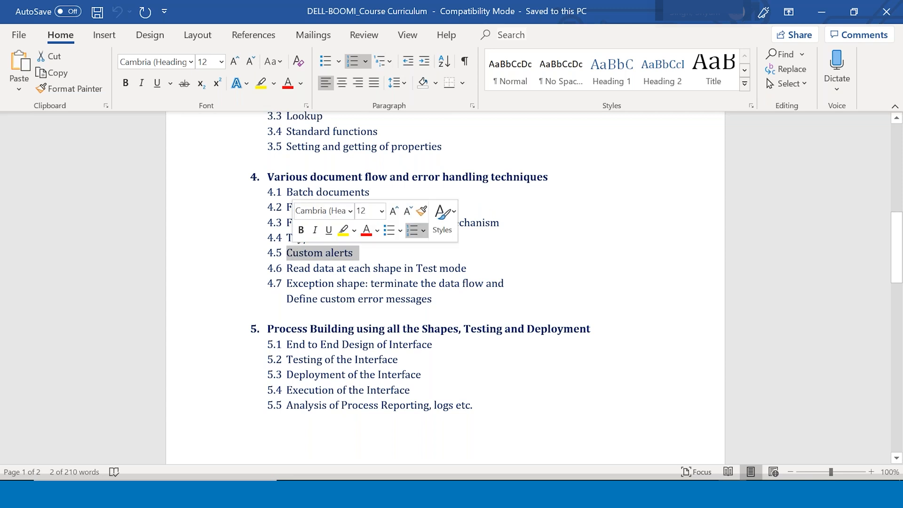
{"action": "left_click", "coordinate": [378, 258]}
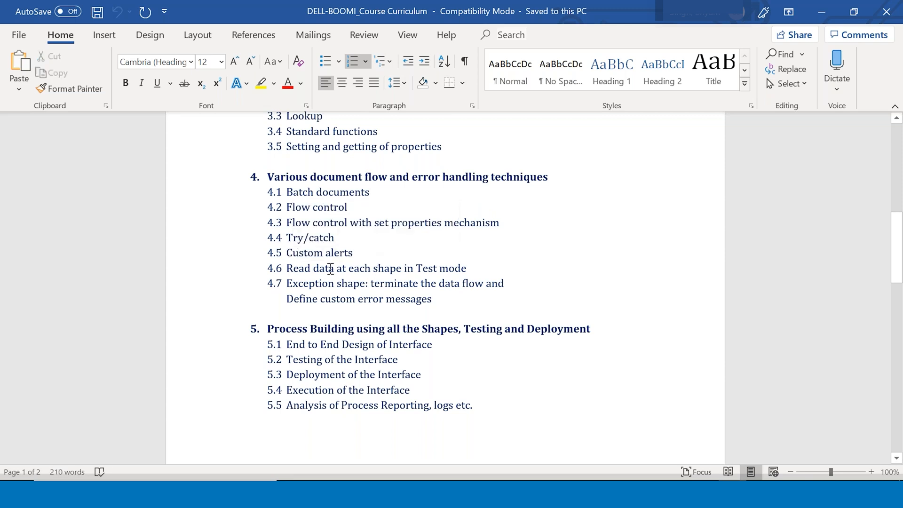
{"action": "left_click_drag", "start_coordinate": [292, 268], "coordinate": [392, 282]}
{"action": "left_click_drag", "start_coordinate": [452, 271], "coordinate": [472, 269]}
{"action": "left_click", "coordinate": [467, 268]}
Step: Switch to the Daily Customer WINS process in Boomi AtomSphere and collapse its shapes palette
{"action": "mouse_move", "coordinate": [356, 494]}
{"action": "left_click", "coordinate": [414, 425]}
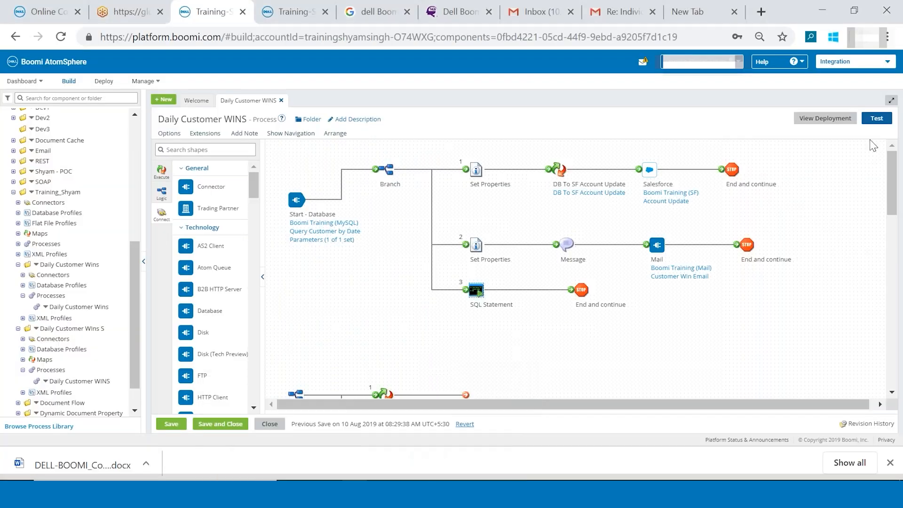
{"action": "left_click", "coordinate": [262, 278]}
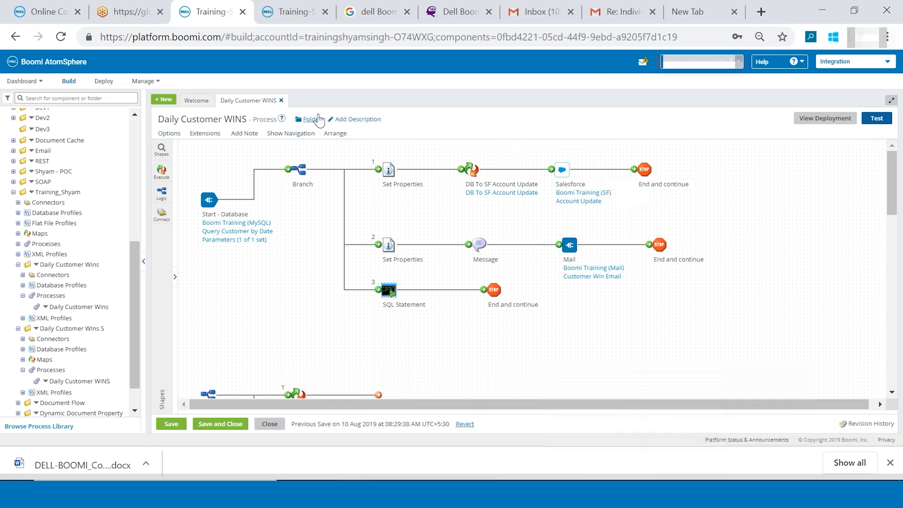
Step: On Boomi's Executions page, view the atoms available for Execute Process and cancel without running anything
{"action": "left_click", "coordinate": [297, 8]}
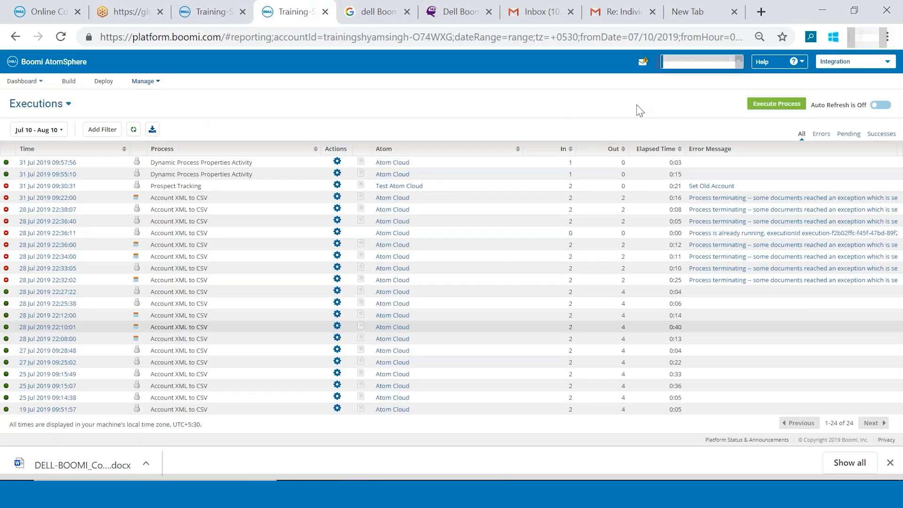
{"action": "left_click", "coordinate": [784, 106]}
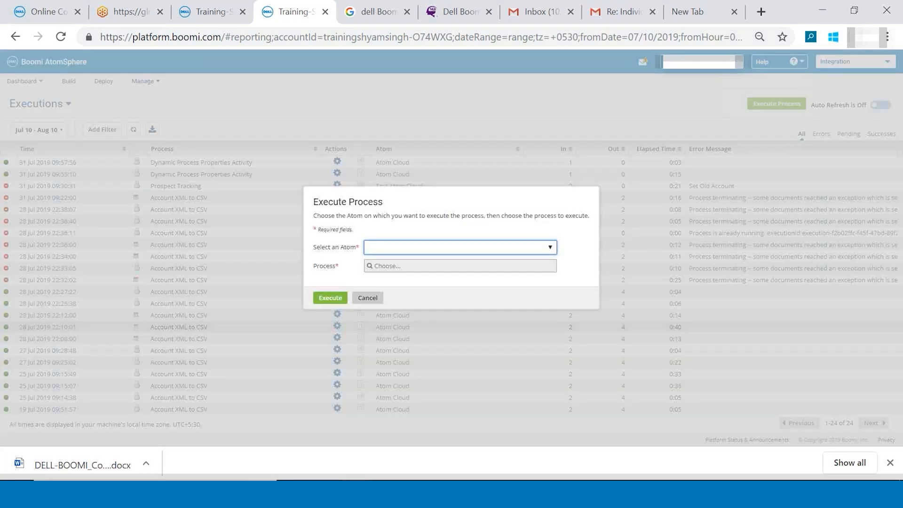
{"action": "left_click", "coordinate": [514, 246]}
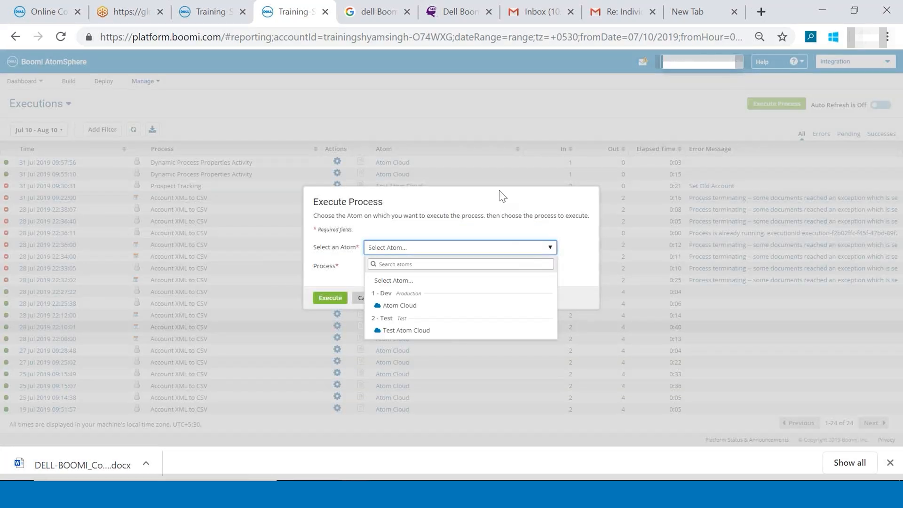
{"action": "left_click", "coordinate": [497, 111]}
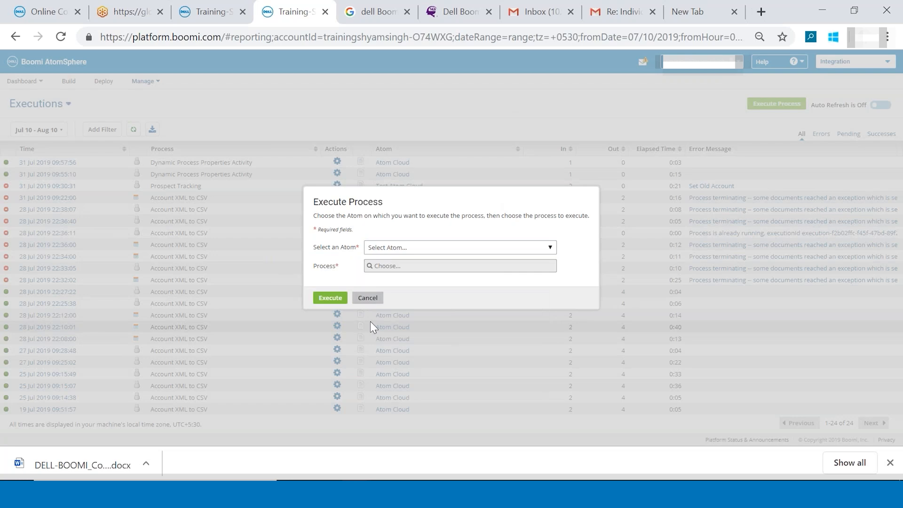
{"action": "left_click", "coordinate": [374, 300]}
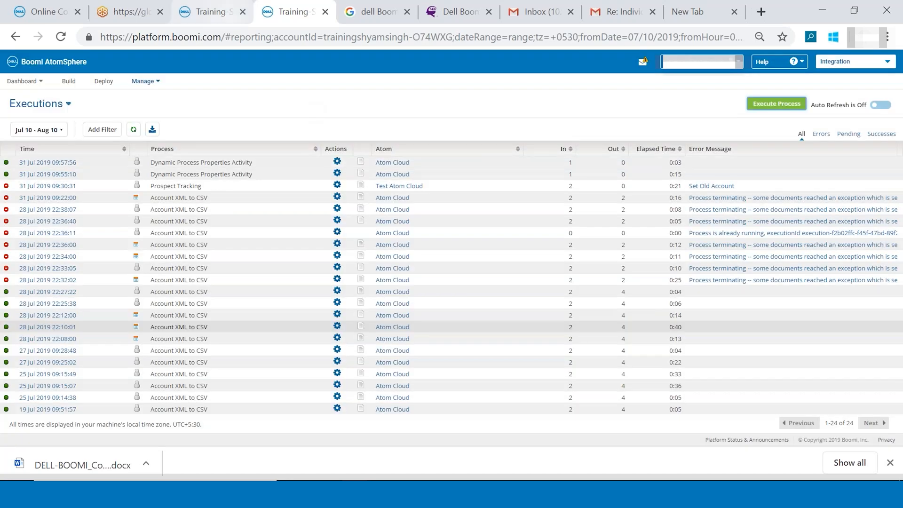
Step: Return to the course curriculum in Word and select the Exception shape topic's text in section 4, clearing the selection at the end
{"action": "left_click", "coordinate": [717, 494]}
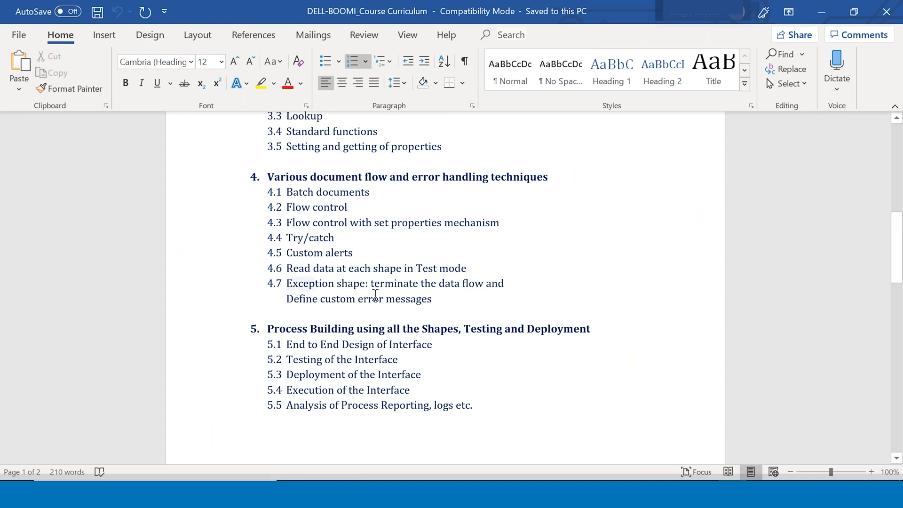
{"action": "left_click_drag", "start_coordinate": [335, 288], "coordinate": [417, 298]}
{"action": "left_click_drag", "start_coordinate": [371, 283], "coordinate": [504, 283]}
{"action": "left_click_drag", "start_coordinate": [437, 301], "coordinate": [287, 299]}
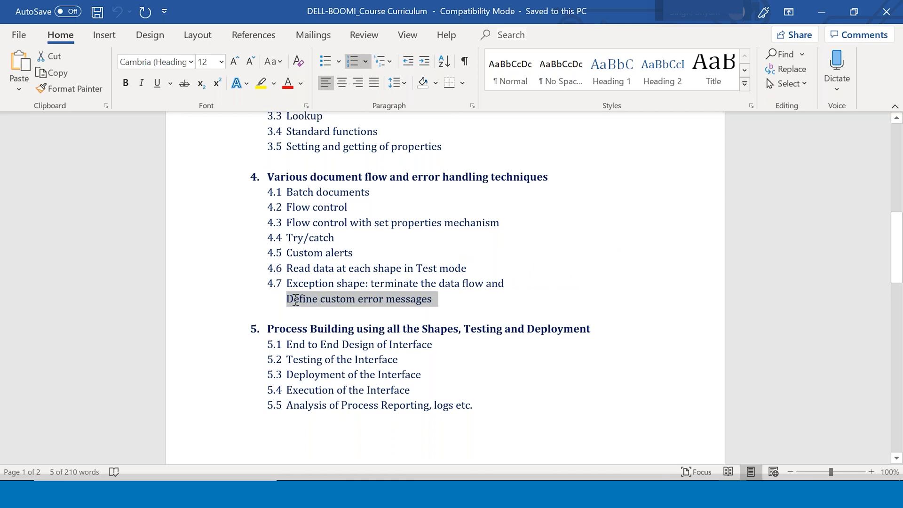
{"action": "left_click", "coordinate": [444, 308]}
Step: Select part of the section 5 heading and the End to End Design of Interface topic, clearing the selection at the end
{"action": "left_click_drag", "start_coordinate": [275, 329], "coordinate": [421, 329]}
{"action": "mouse_move", "coordinate": [901, 265]}
{"action": "left_mouse_down"}
{"action": "mouse_move", "coordinate": [900, 280]}
{"action": "mouse_move", "coordinate": [899, 266]}
{"action": "left_mouse_up"}
{"action": "left_click_drag", "start_coordinate": [436, 310], "coordinate": [287, 310]}
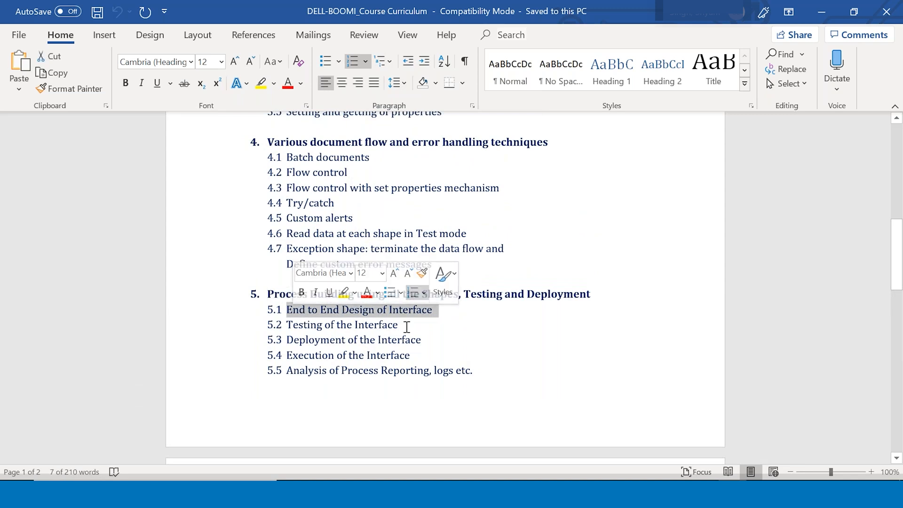
{"action": "key", "text": "Down"}
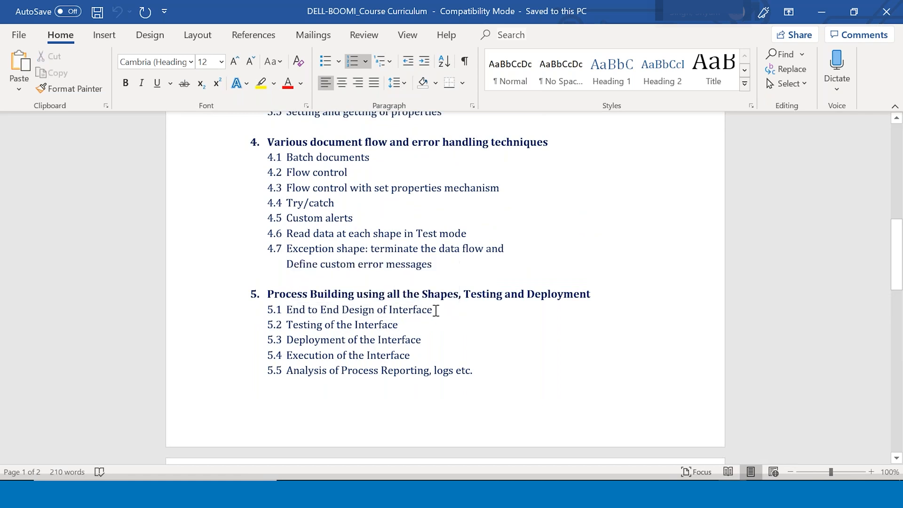
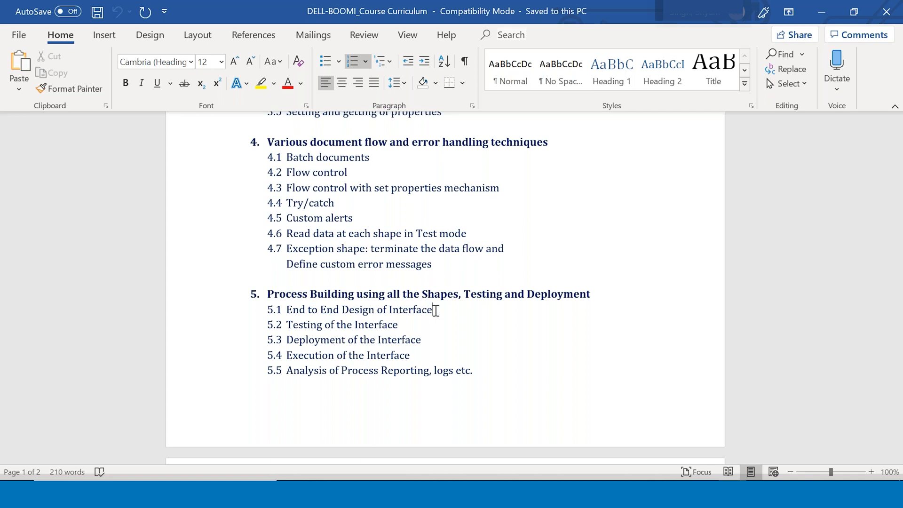
Step: Select the Testing, Deployment, Execution and Analysis of Process Reporting topics one after another in section 5, clearing the selection at the end
{"action": "left_click_drag", "start_coordinate": [403, 324], "coordinate": [286, 325]}
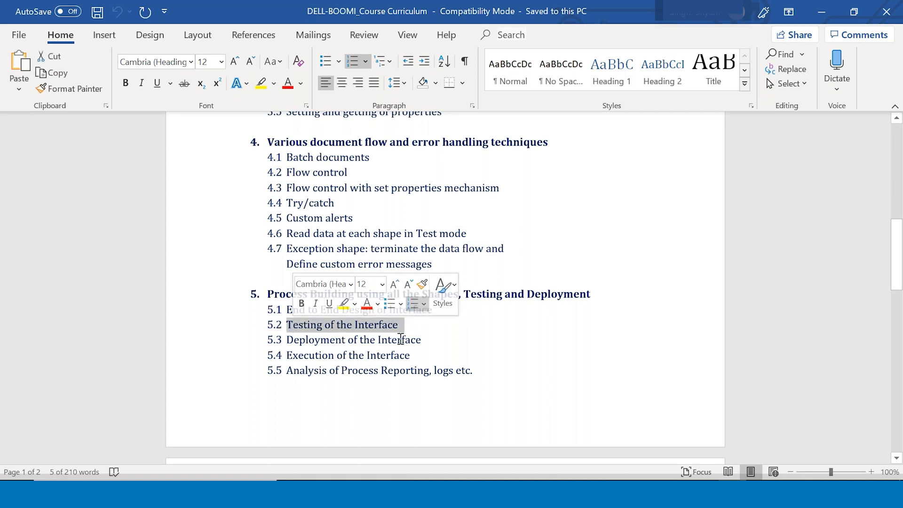
{"action": "left_click_drag", "start_coordinate": [426, 339], "coordinate": [296, 345]}
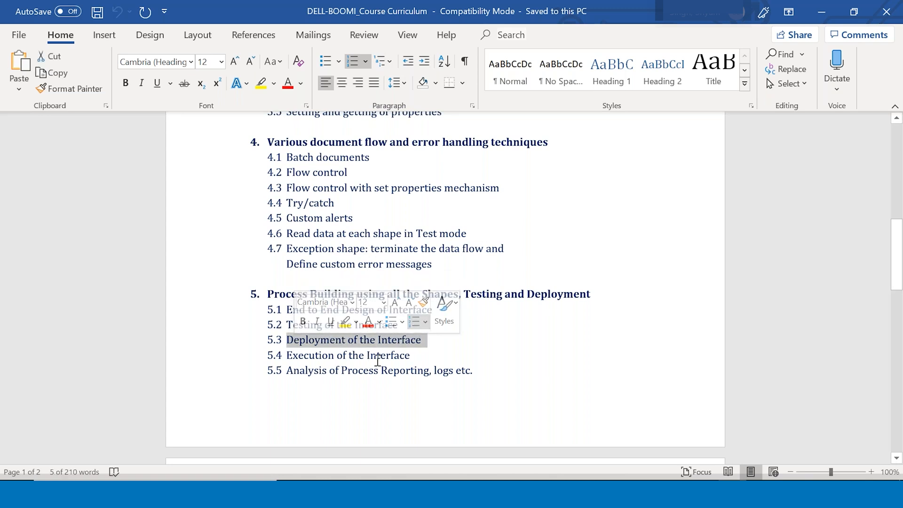
{"action": "left_click_drag", "start_coordinate": [414, 355], "coordinate": [294, 358]}
{"action": "left_click_drag", "start_coordinate": [475, 370], "coordinate": [302, 375]}
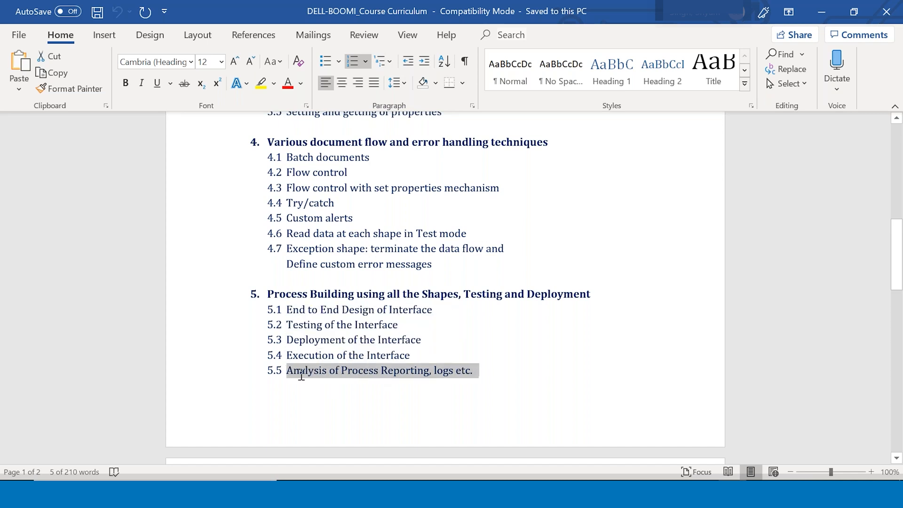
{"action": "left_click", "coordinate": [486, 375]}
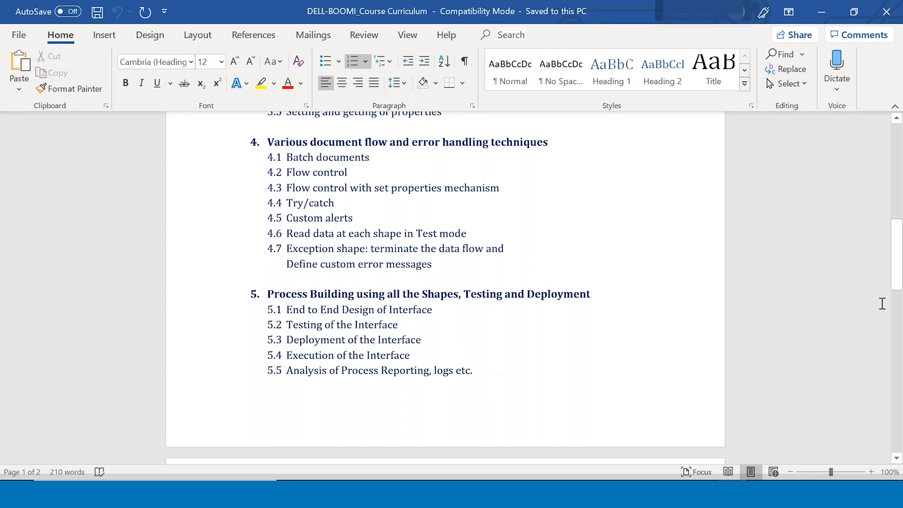
Step: Select the note about Dell Boomi setup and license under Notes on page 2
{"action": "left_click_drag", "start_coordinate": [895, 282], "coordinate": [896, 316]}
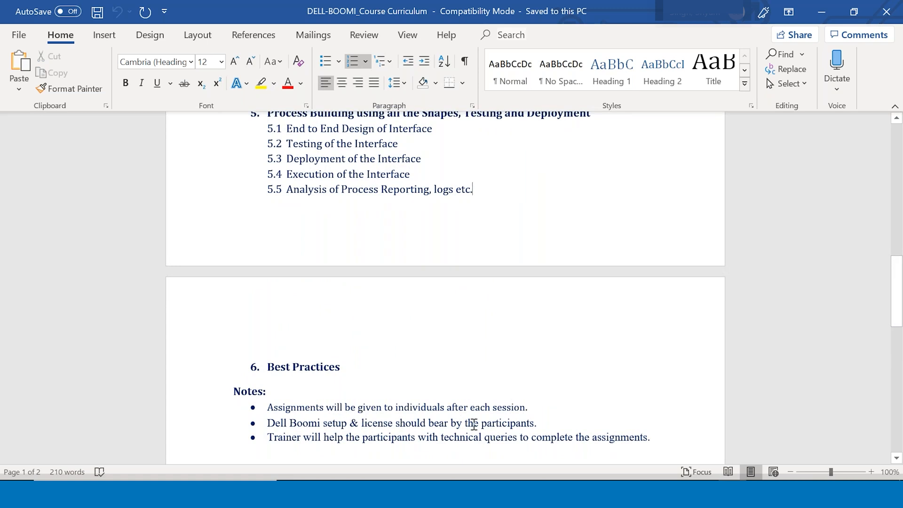
{"action": "left_click_drag", "start_coordinate": [293, 424], "coordinate": [508, 425]}
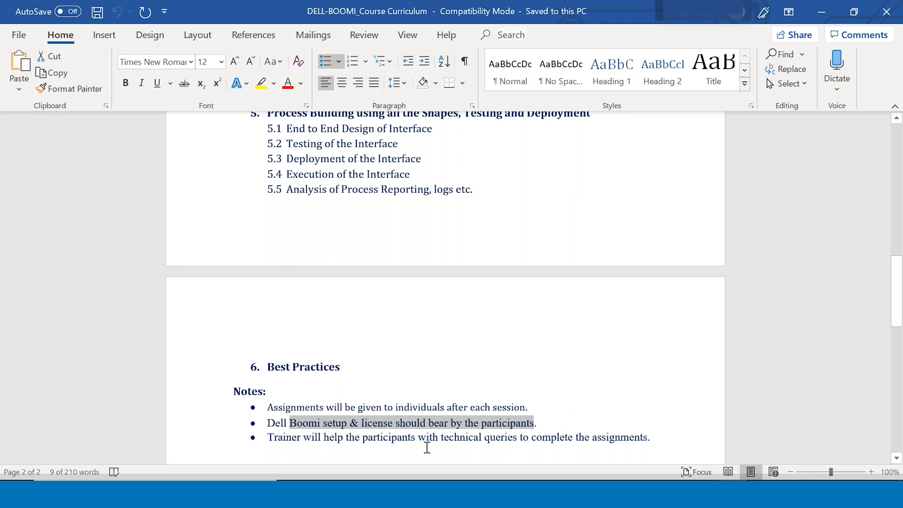
Step: Return to the start of the course curriculum, switch to the CoreLogic build page in Boomi and collapse the Asset Data folder
{"action": "left_click_drag", "start_coordinate": [900, 320], "coordinate": [901, 283]}
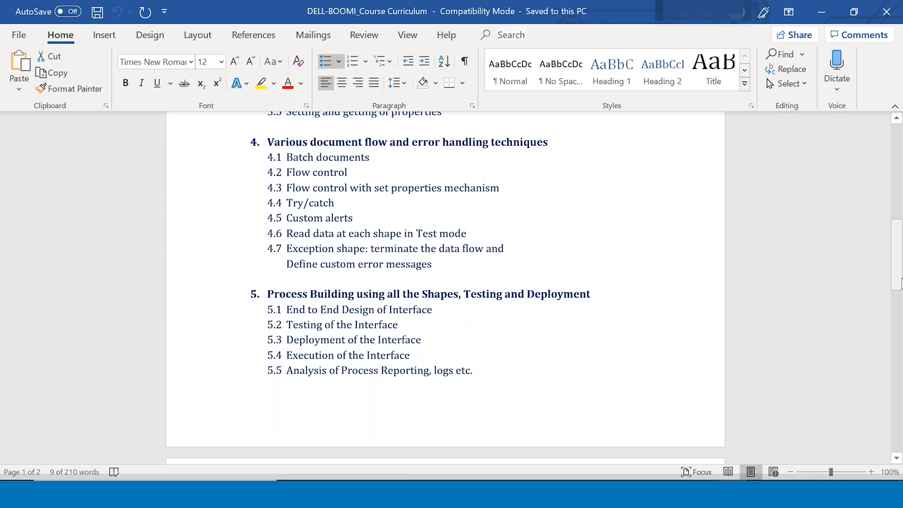
{"action": "left_click_drag", "start_coordinate": [902, 282], "coordinate": [901, 195]}
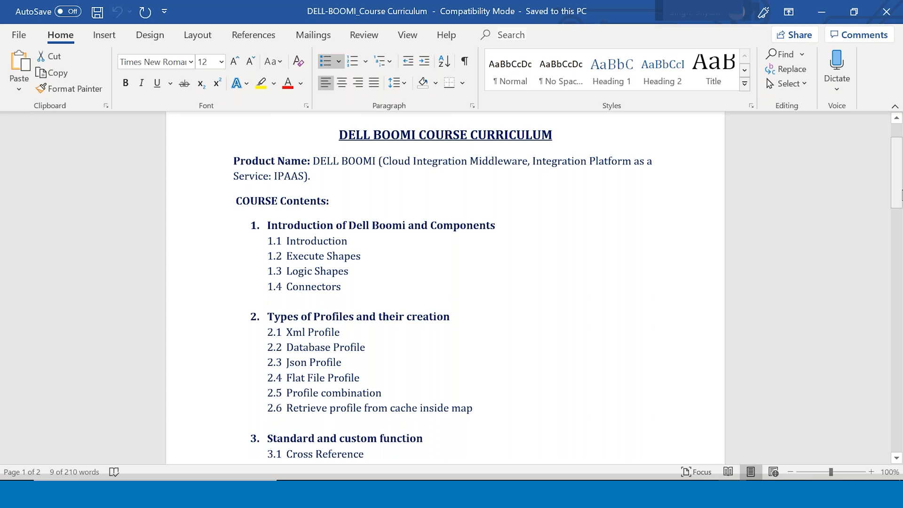
{"action": "mouse_move", "coordinate": [335, 442]}
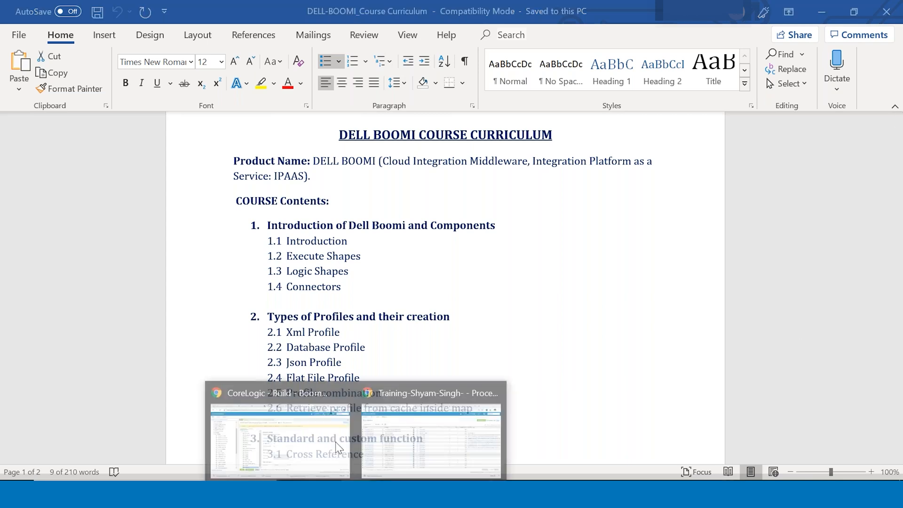
{"action": "left_click", "coordinate": [301, 432]}
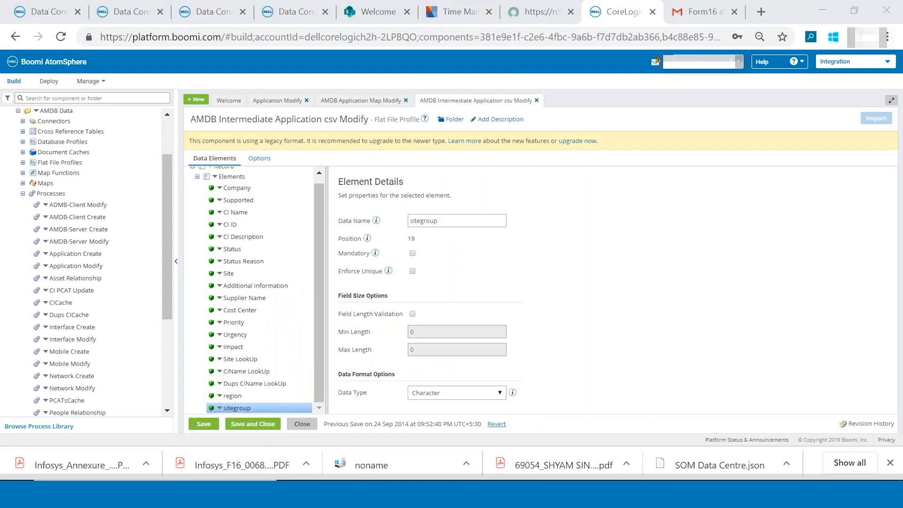
{"action": "left_click_drag", "start_coordinate": [161, 249], "coordinate": [172, 176]}
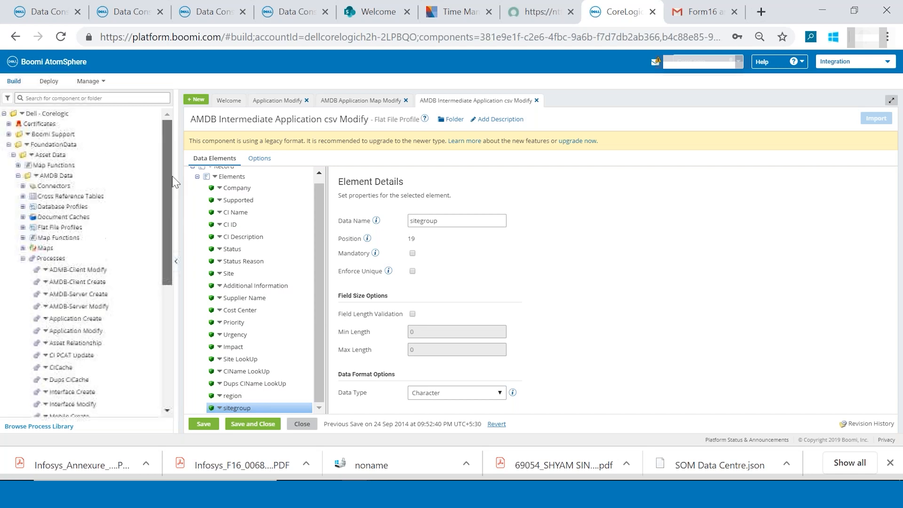
{"action": "left_click", "coordinate": [13, 155]}
Step: Switch to the Boomi window of the training account and open Atom Management in a new browser tab
{"action": "mouse_move", "coordinate": [358, 494]}
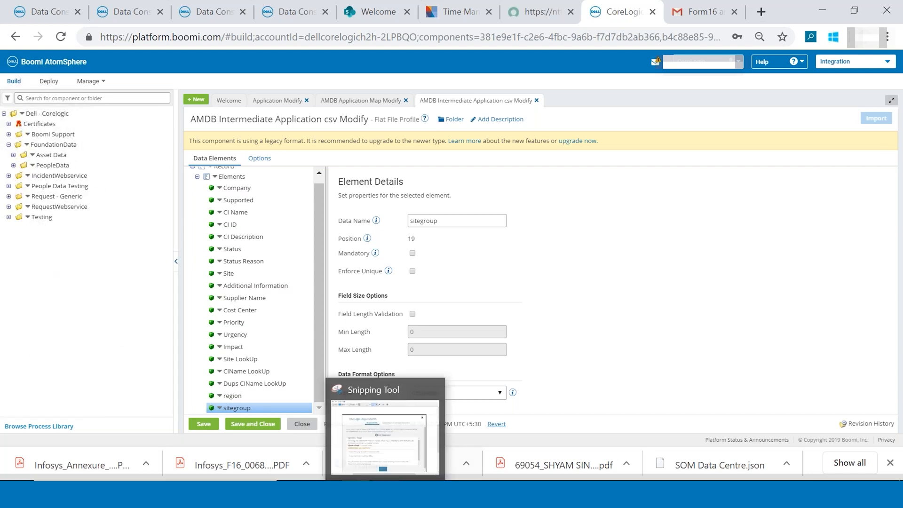
{"action": "left_click", "coordinate": [430, 451]}
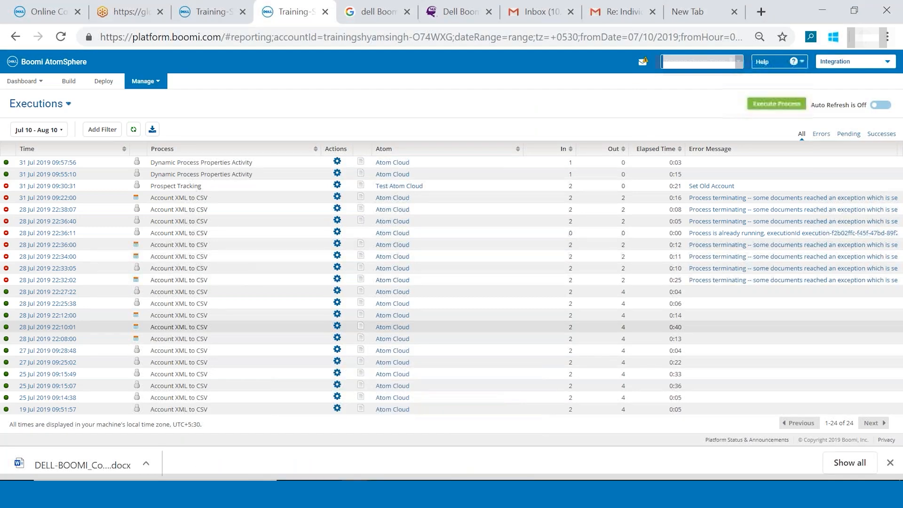
{"action": "left_click", "coordinate": [207, 12]}
{"action": "mouse_move", "coordinate": [146, 81]}
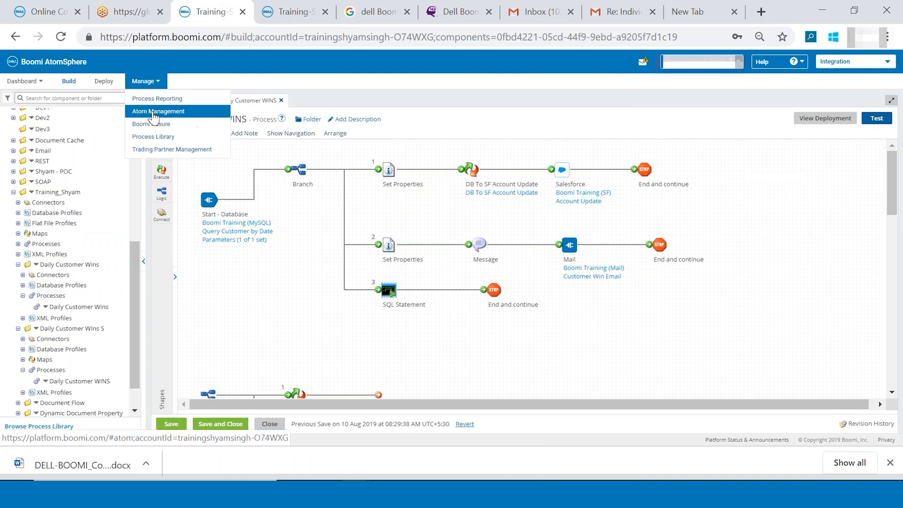
{"action": "right_click", "coordinate": [153, 115]}
{"action": "left_click", "coordinate": [188, 123]}
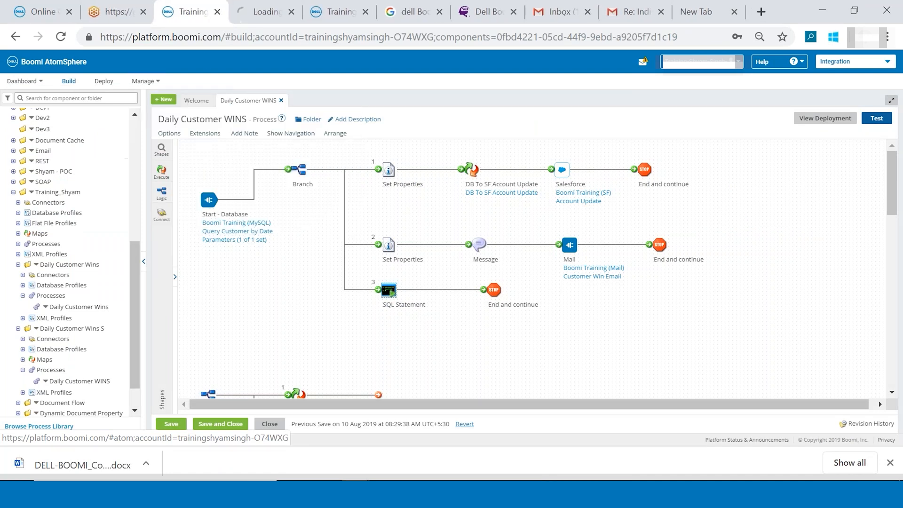
{"action": "left_click", "coordinate": [252, 22]}
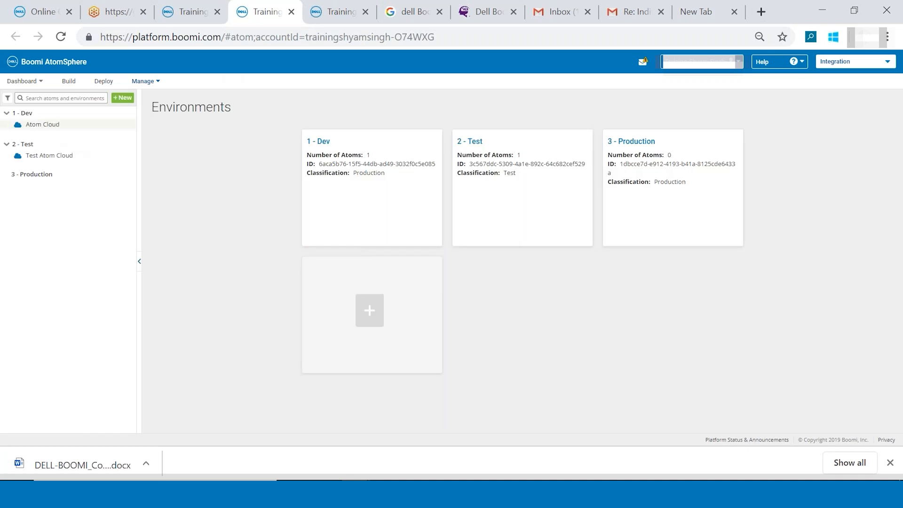
Step: View the details of the 1 - Dev, 2 - Test and 3 - Production environments, alternating between Dev and Test
{"action": "left_click", "coordinate": [40, 124]}
{"action": "left_click", "coordinate": [26, 113]}
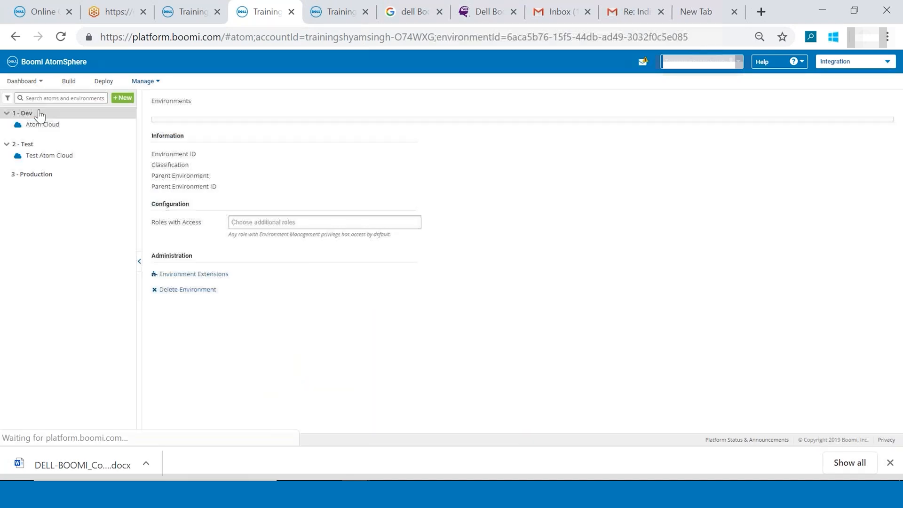
{"action": "left_click", "coordinate": [29, 144]}
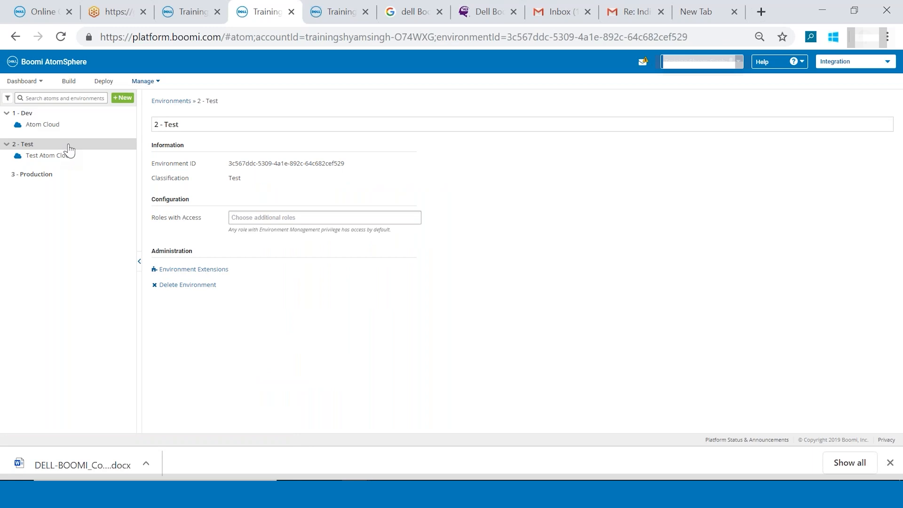
{"action": "left_click", "coordinate": [50, 177]}
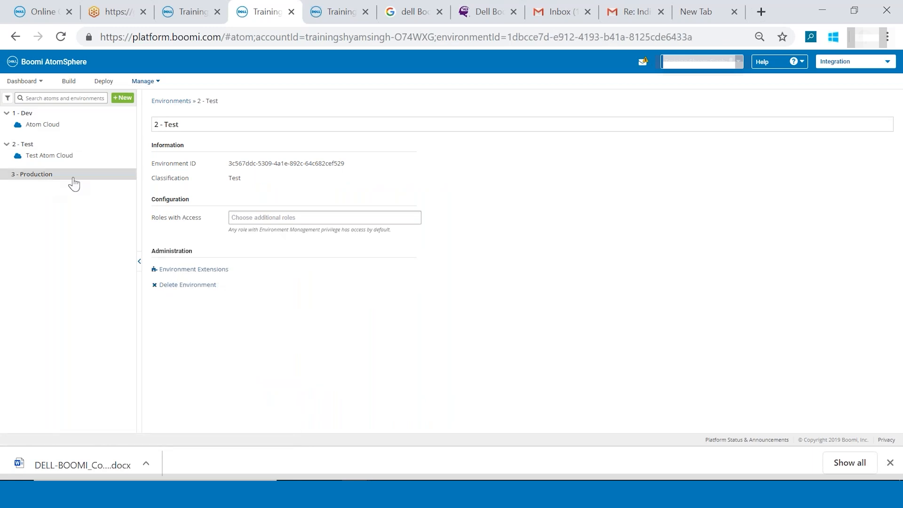
{"action": "left_click", "coordinate": [49, 115]}
{"action": "left_click", "coordinate": [47, 144]}
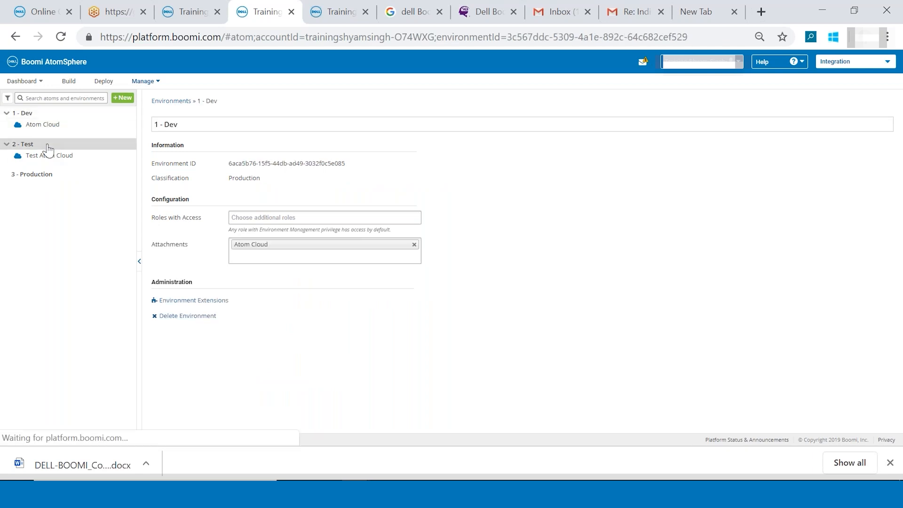
{"action": "left_click", "coordinate": [40, 118]}
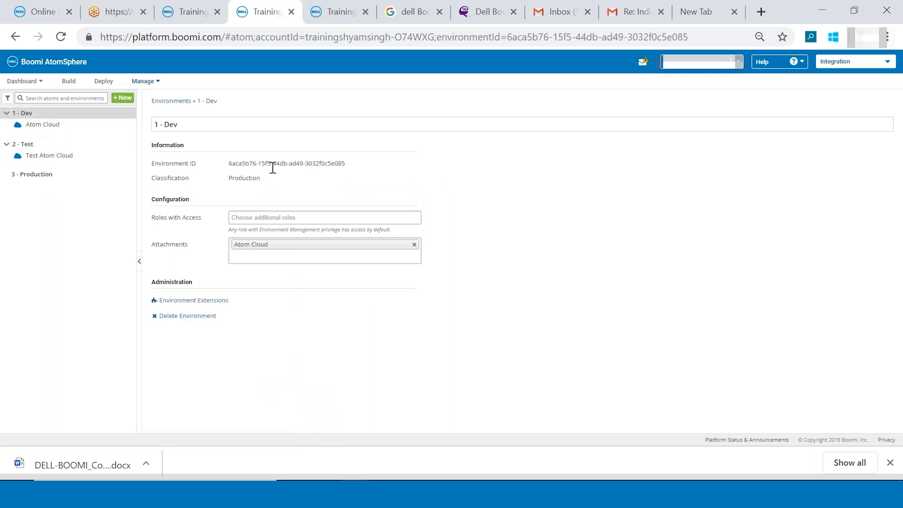
{"action": "left_click", "coordinate": [40, 144]}
{"action": "left_click", "coordinate": [39, 117]}
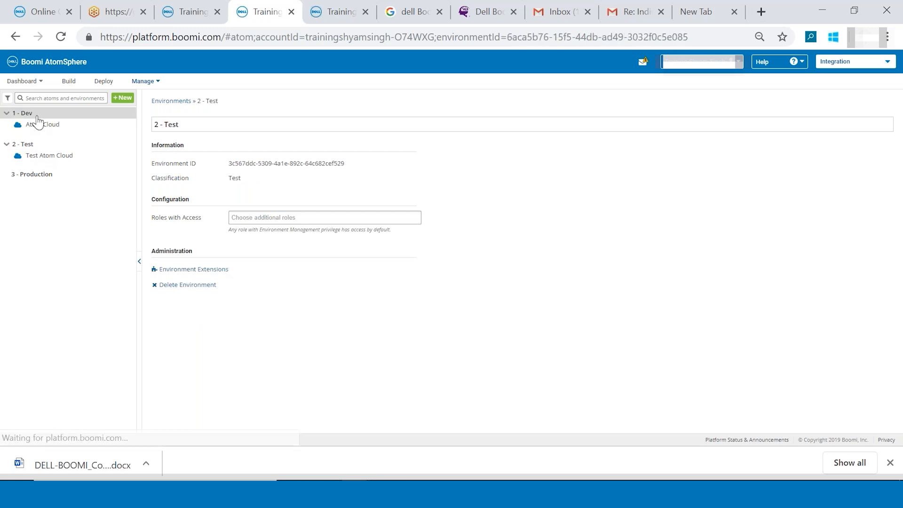
Step: Compare the atom information of Test Atom Cloud and Atom Cloud, ending on Atom Cloud in the Dev environment
{"action": "left_click", "coordinate": [65, 125]}
{"action": "left_click", "coordinate": [63, 158]}
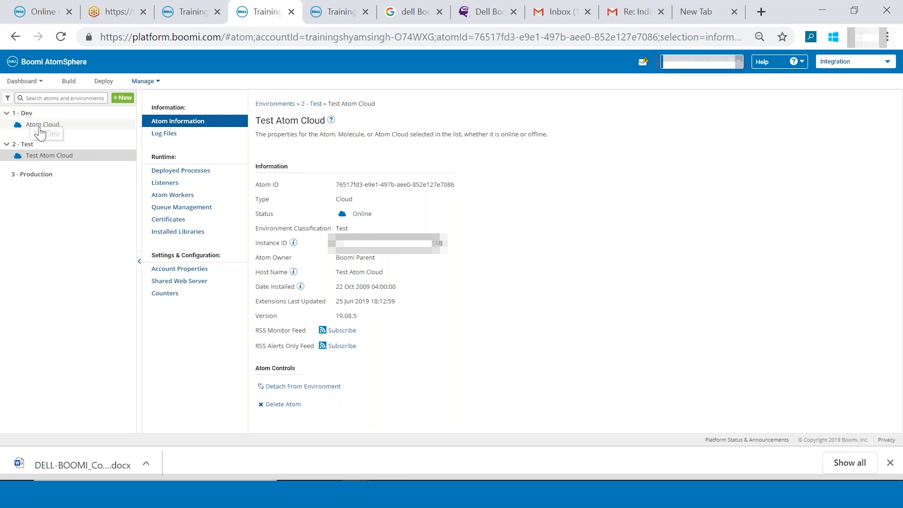
{"action": "left_click", "coordinate": [39, 125]}
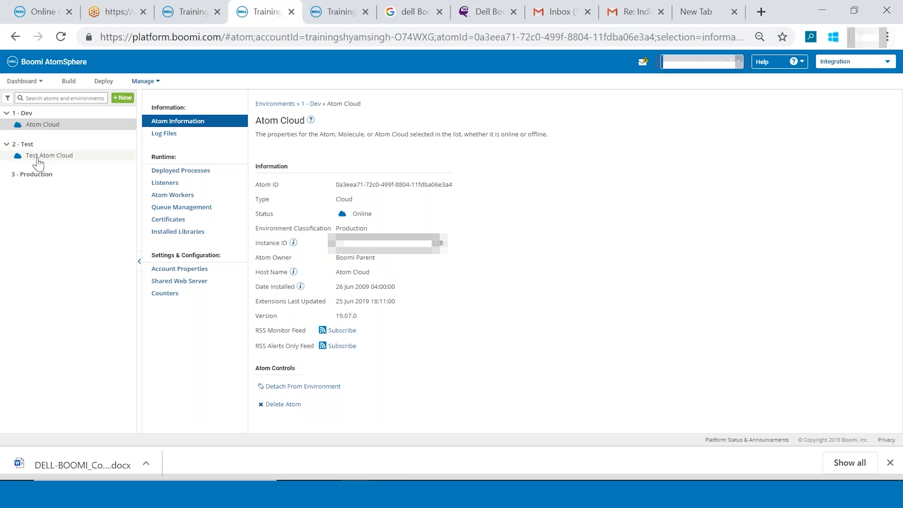
{"action": "left_click", "coordinate": [42, 155]}
{"action": "left_click", "coordinate": [56, 125]}
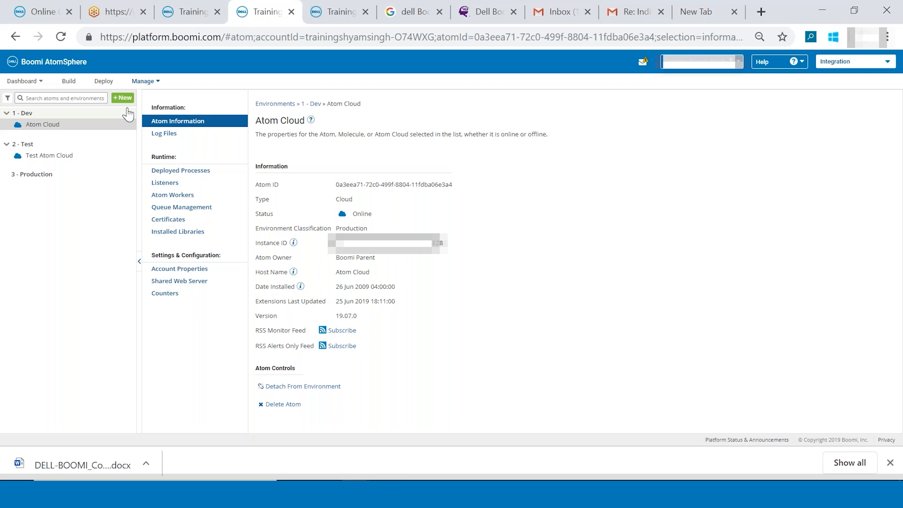
Step: Open the training account's Setup page in a new browser tab and show its user information
{"action": "left_click", "coordinate": [697, 64]}
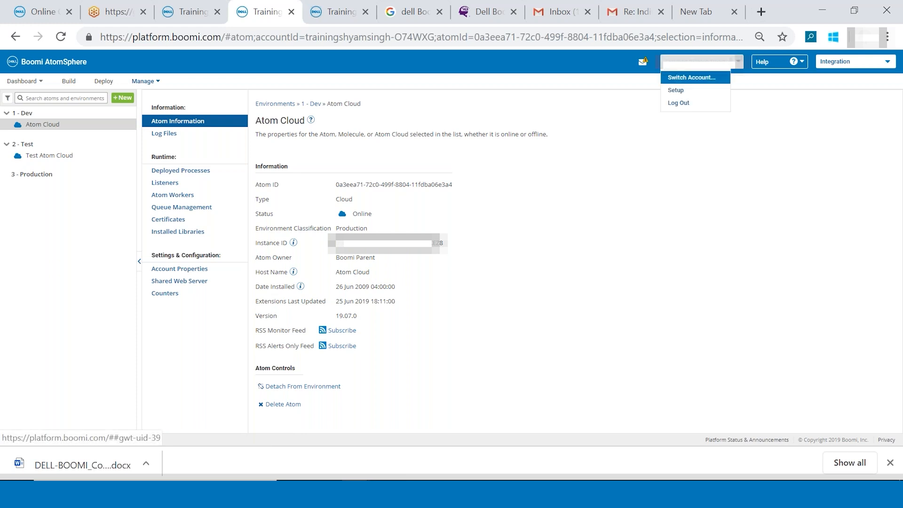
{"action": "right_click", "coordinate": [698, 94]}
{"action": "left_click", "coordinate": [726, 105]}
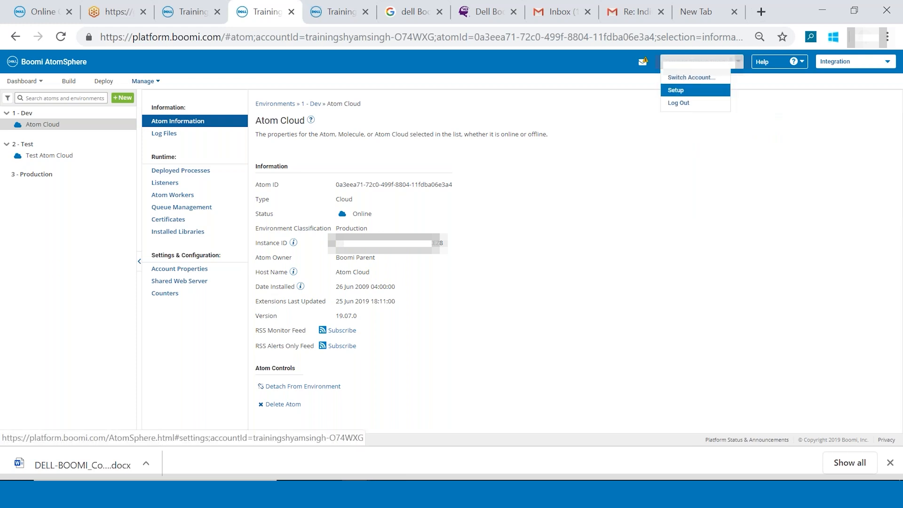
{"action": "left_click", "coordinate": [308, 11]}
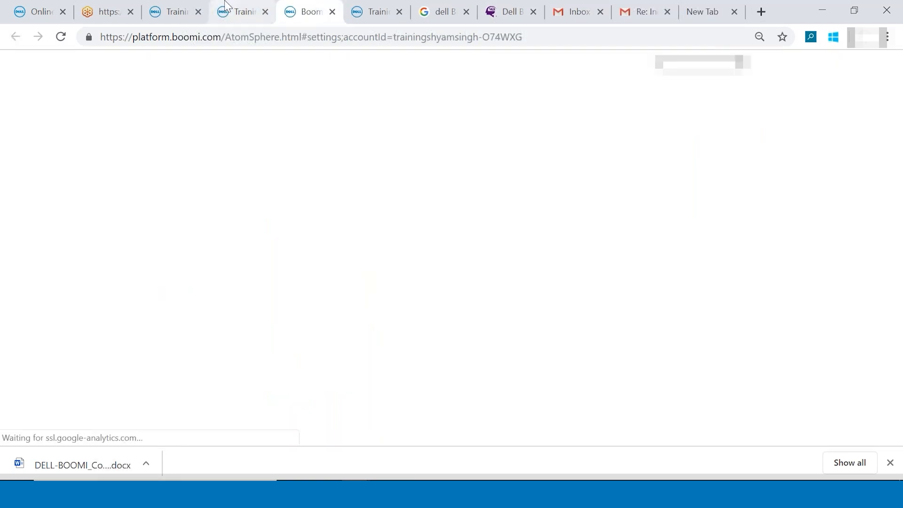
{"action": "left_click", "coordinate": [225, 7]}
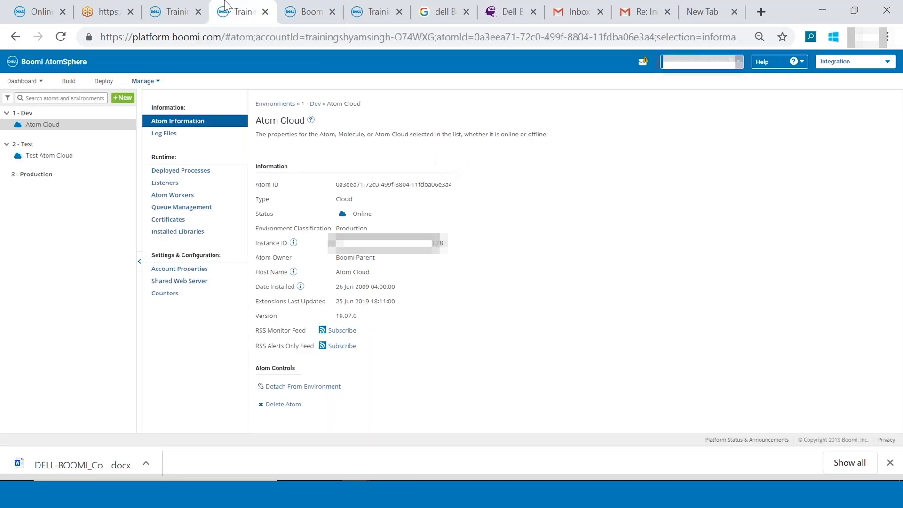
{"action": "left_click", "coordinate": [295, 12]}
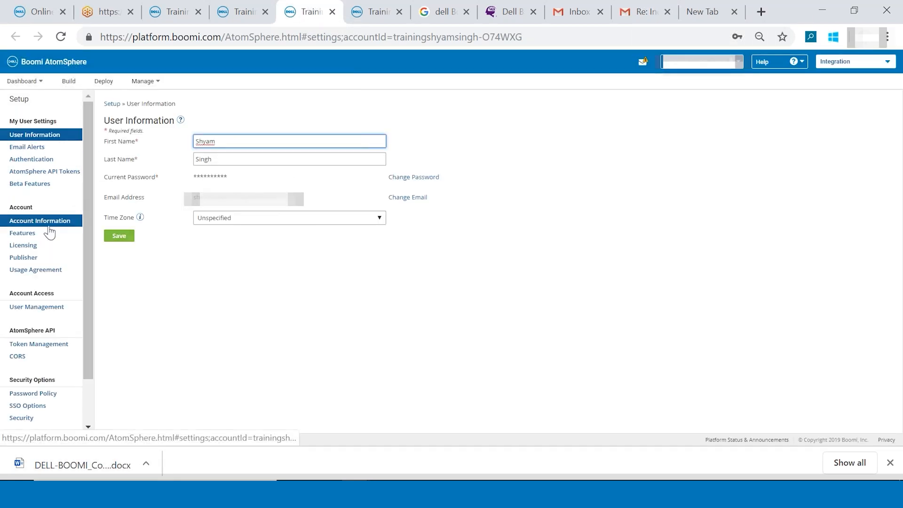
Step: Open the account's Licensing information and examine the purchased and deployed connections of the Standard connector class
{"action": "left_click", "coordinate": [50, 246]}
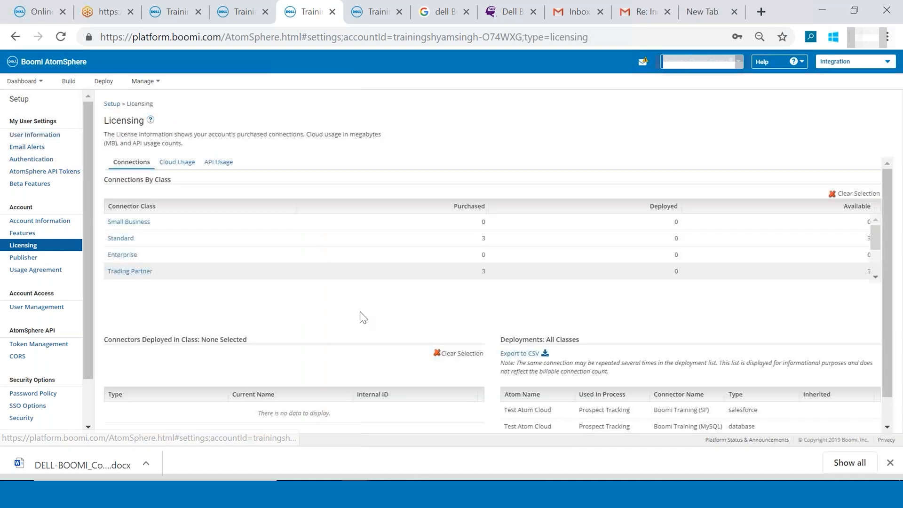
{"action": "double_click", "coordinate": [483, 237]}
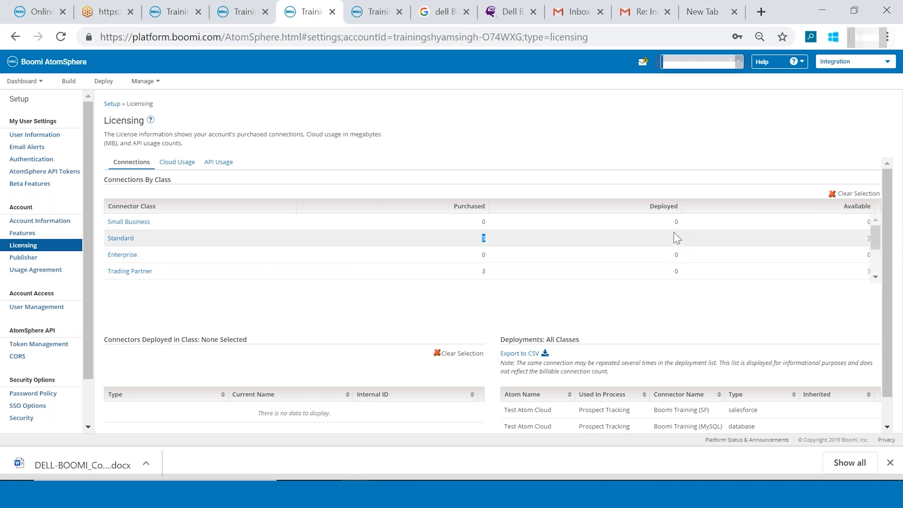
{"action": "left_click", "coordinate": [883, 116]}
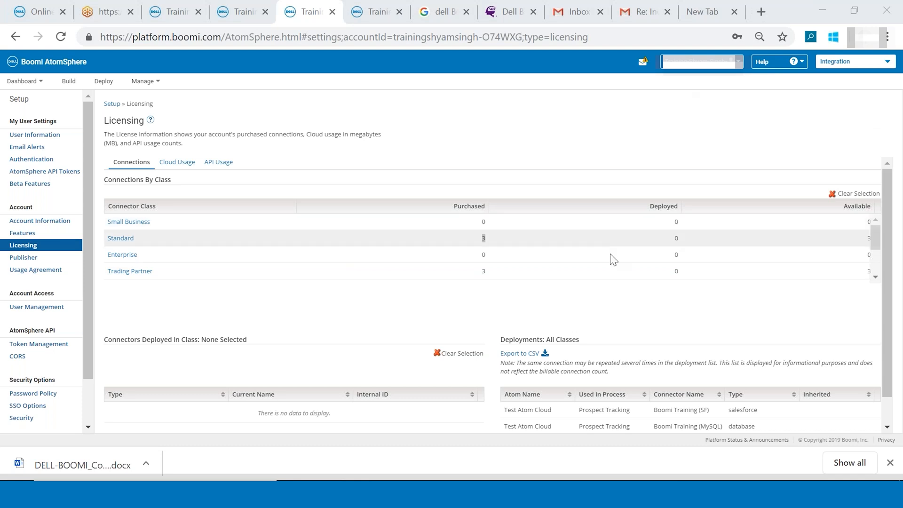
{"action": "left_click", "coordinate": [464, 182]}
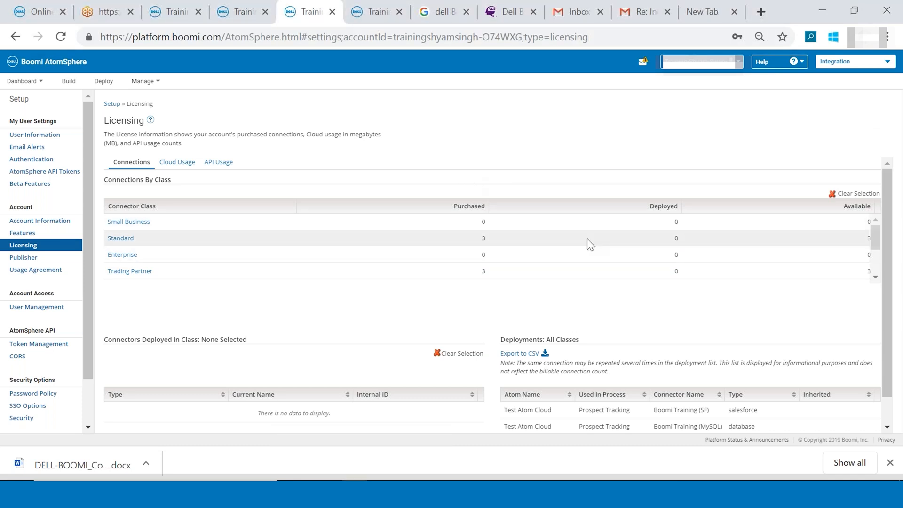
{"action": "left_click", "coordinate": [677, 241]}
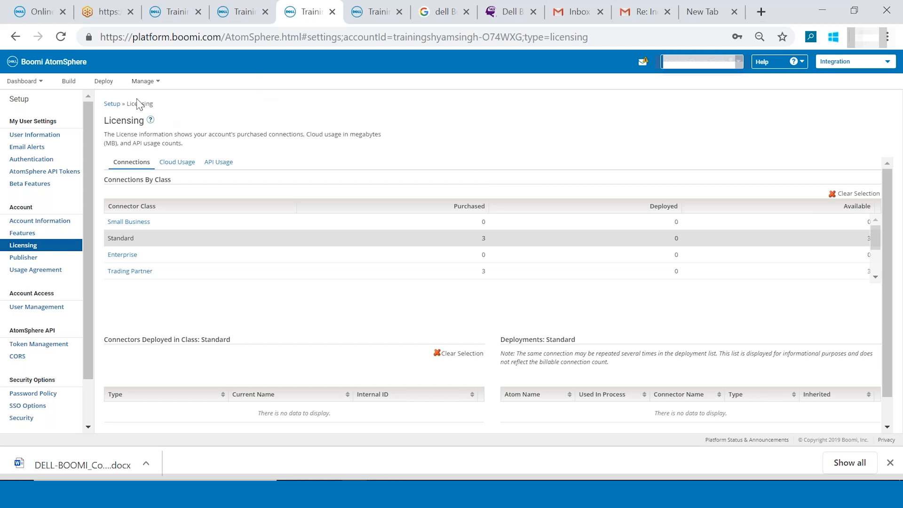
Step: Look through the online course, Atom Management, Daily Customer WINS and Licensing pages, ending on the Google results for dell Boomi course content
{"action": "left_click", "coordinate": [51, 13]}
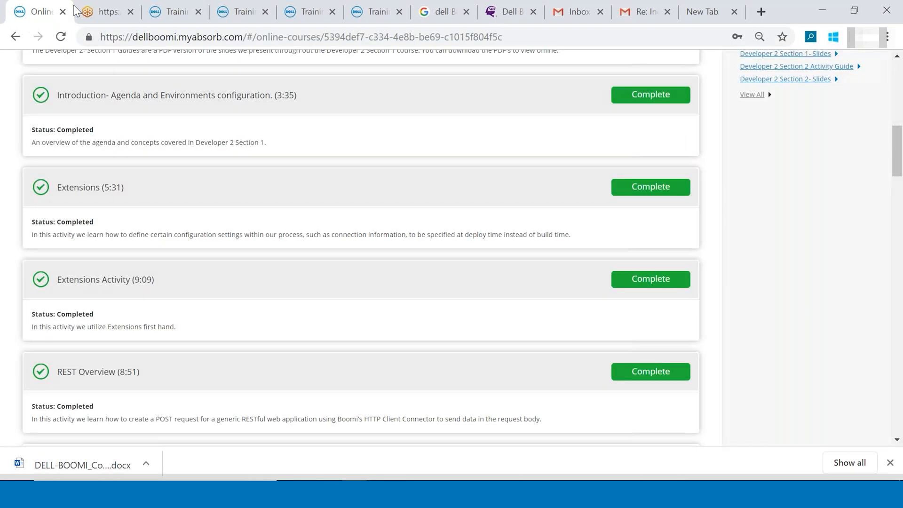
{"action": "left_click", "coordinate": [307, 8]}
{"action": "left_click", "coordinate": [242, 10]}
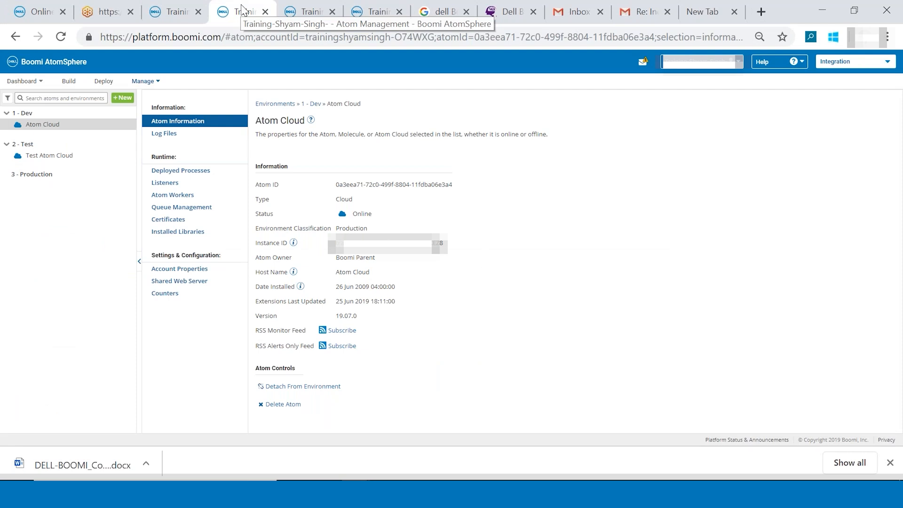
{"action": "left_click", "coordinate": [176, 10]}
{"action": "left_click_drag", "start_coordinate": [135, 243], "coordinate": [145, 120]}
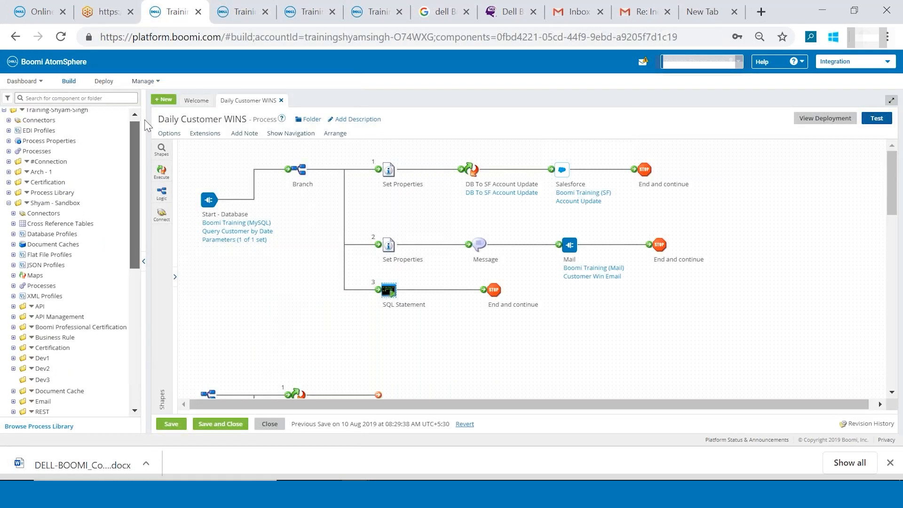
{"action": "left_click", "coordinate": [310, 10]}
{"action": "left_click", "coordinate": [376, 11]}
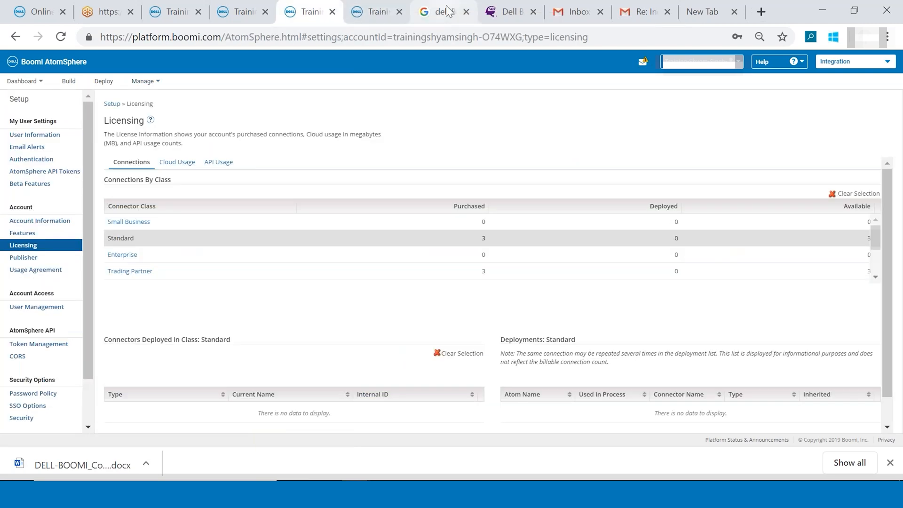
{"action": "left_click", "coordinate": [444, 11]}
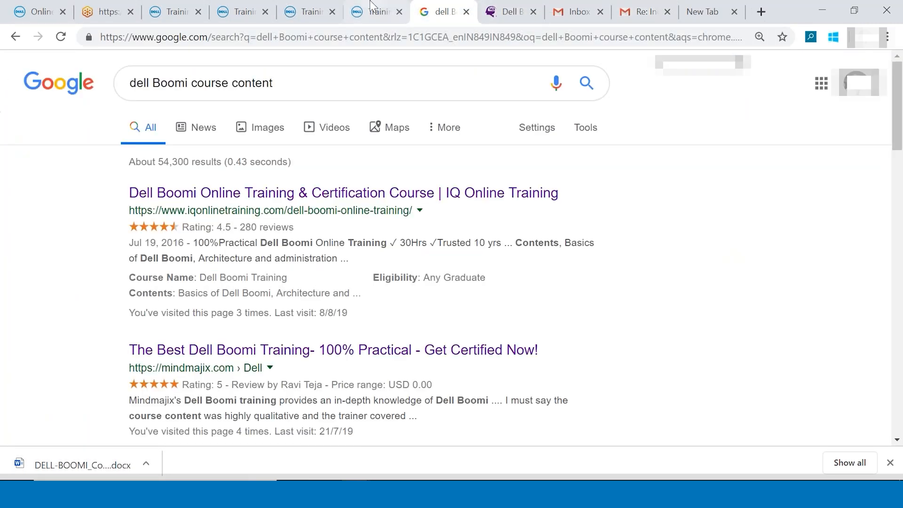
Step: Revisit the Atom Cloud information, Licensing and Executions pages, ending on the Daily Customer WINS process
{"action": "left_click", "coordinate": [376, 10]}
{"action": "left_click", "coordinate": [242, 11]}
{"action": "left_click", "coordinate": [199, 5]}
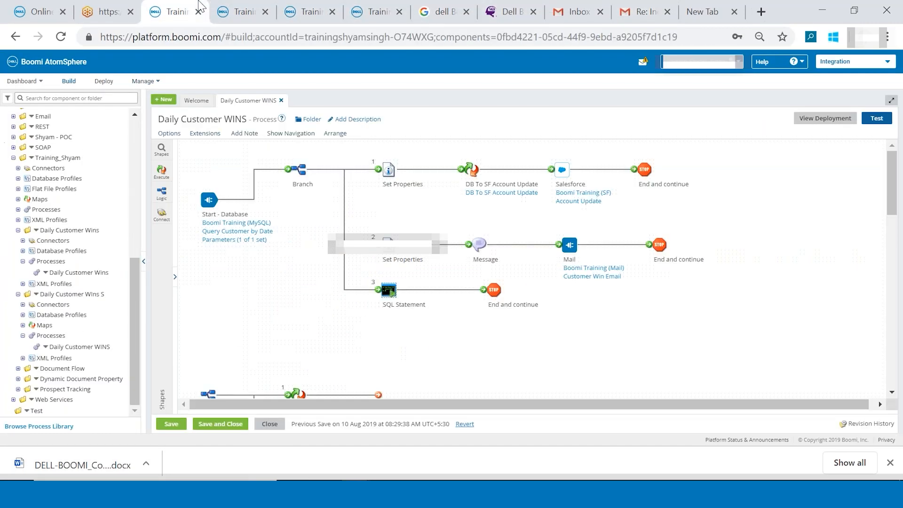
{"action": "left_click", "coordinate": [243, 7]}
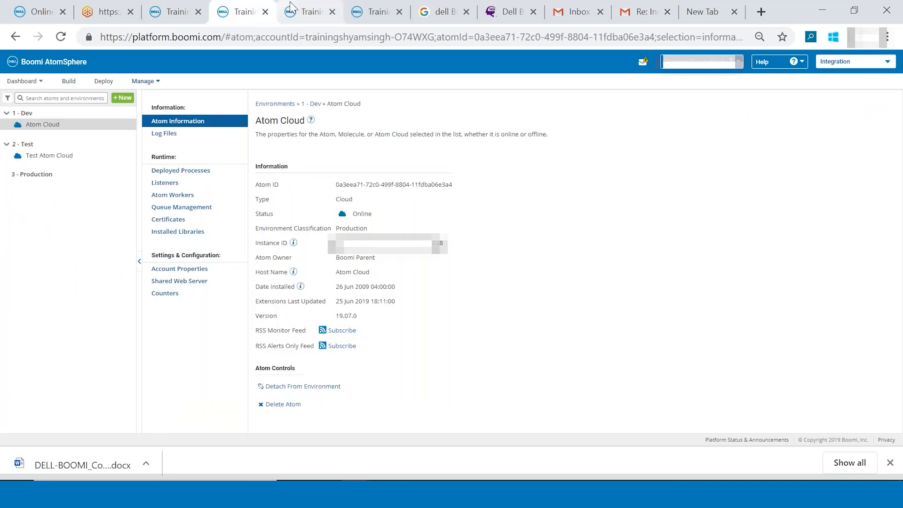
{"action": "left_click", "coordinate": [304, 11]}
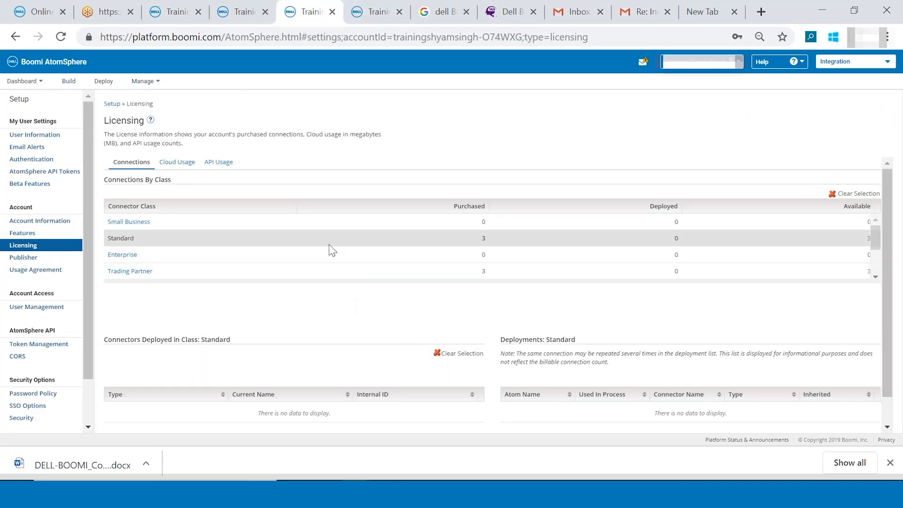
{"action": "left_click", "coordinate": [375, 7]}
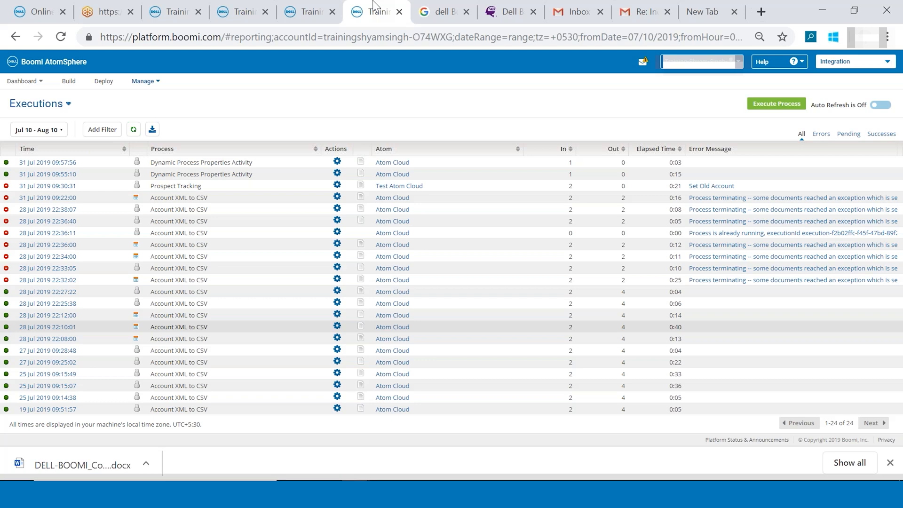
{"action": "left_click", "coordinate": [174, 11]}
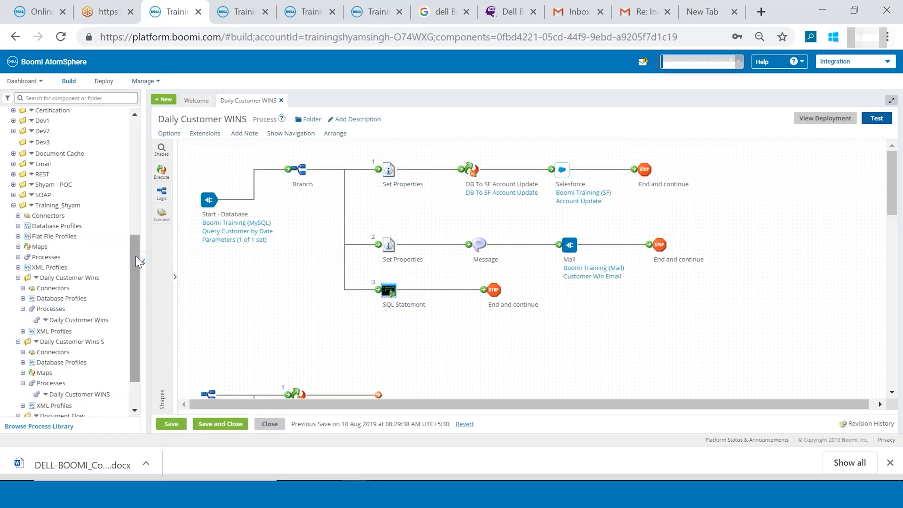